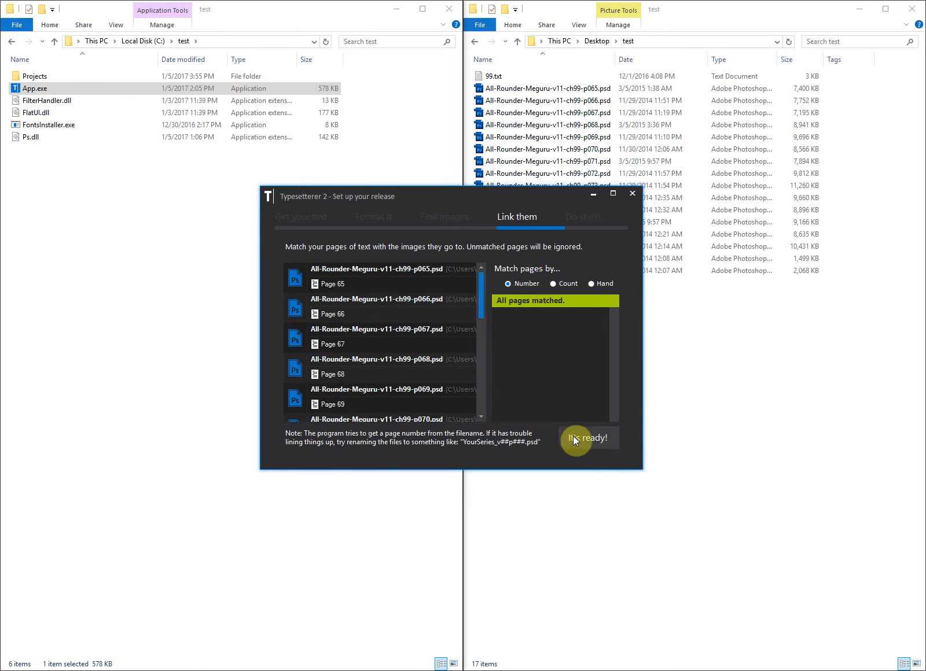
Accept the matched pages and open the release in the Prototyper
left_click(573, 435)
left_click(516, 410)
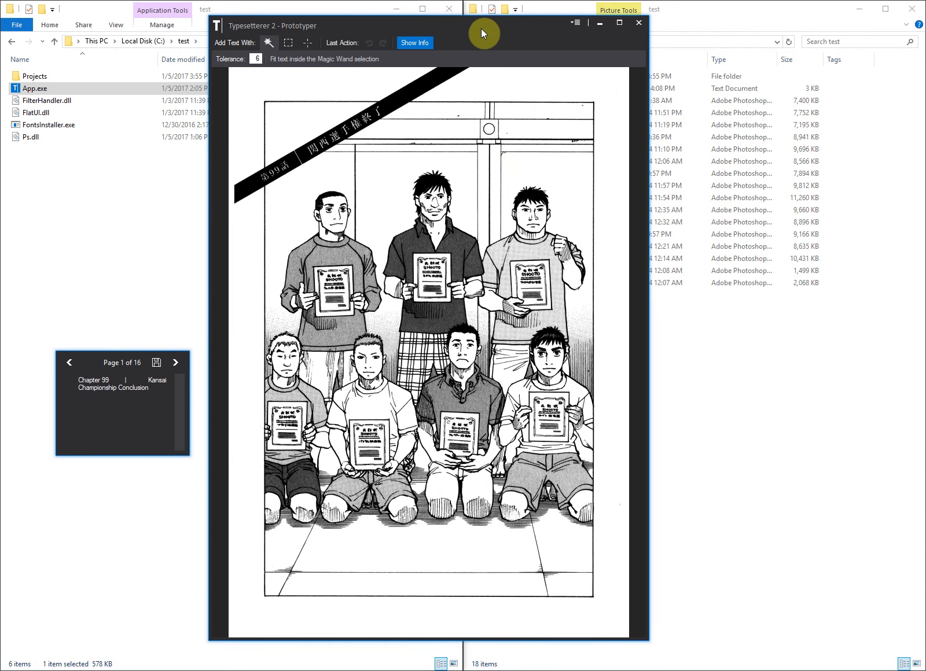
left_click_drag(481, 28, 425, 32)
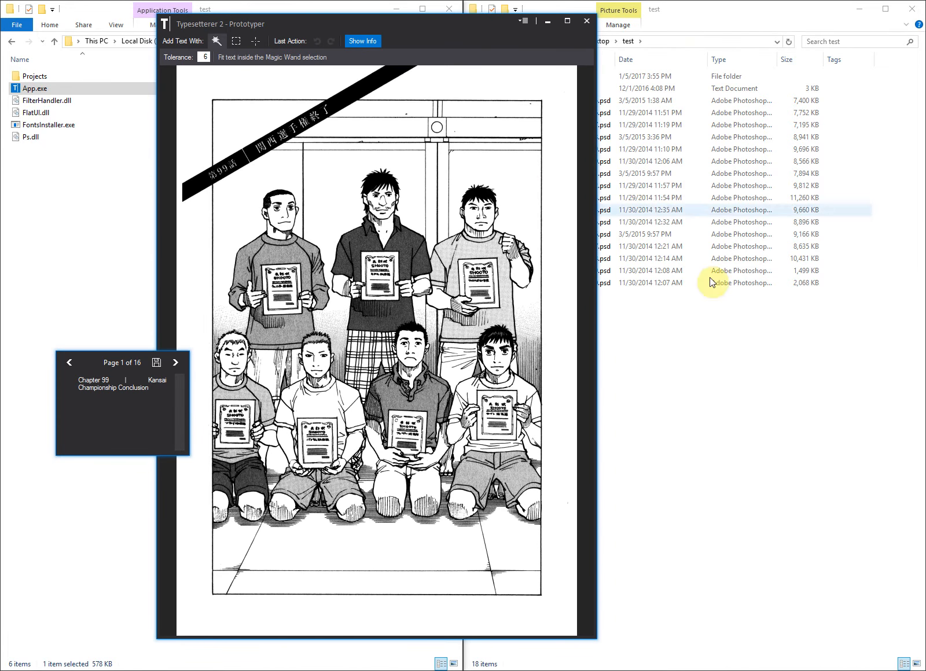
Look inside the prototyper folder in the desktop test folder, return to the test folder and bring the Prototyper back to the front
left_click(698, 335)
double_click(505, 75)
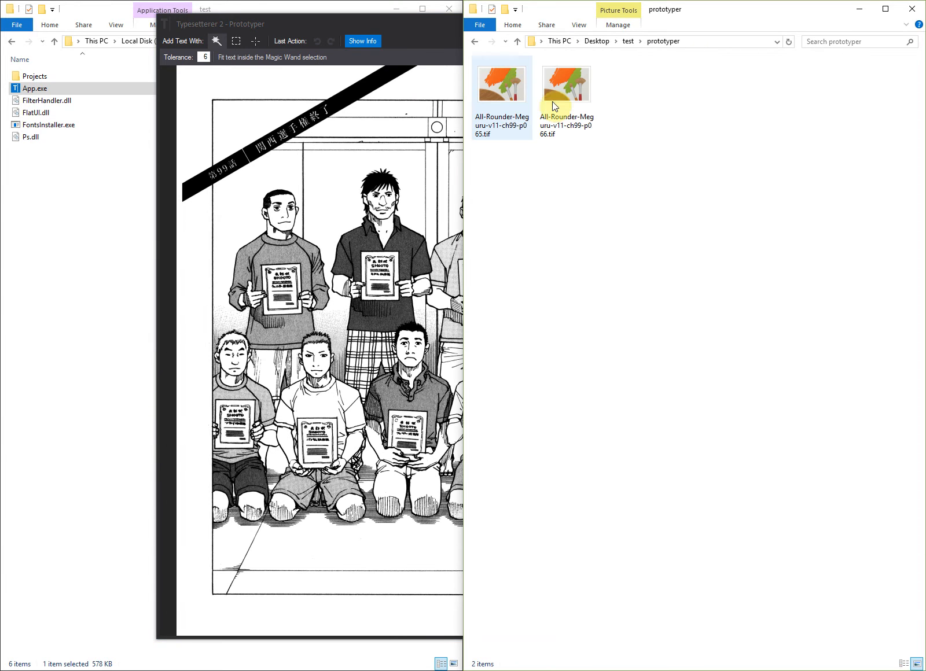
key("alt+Left")
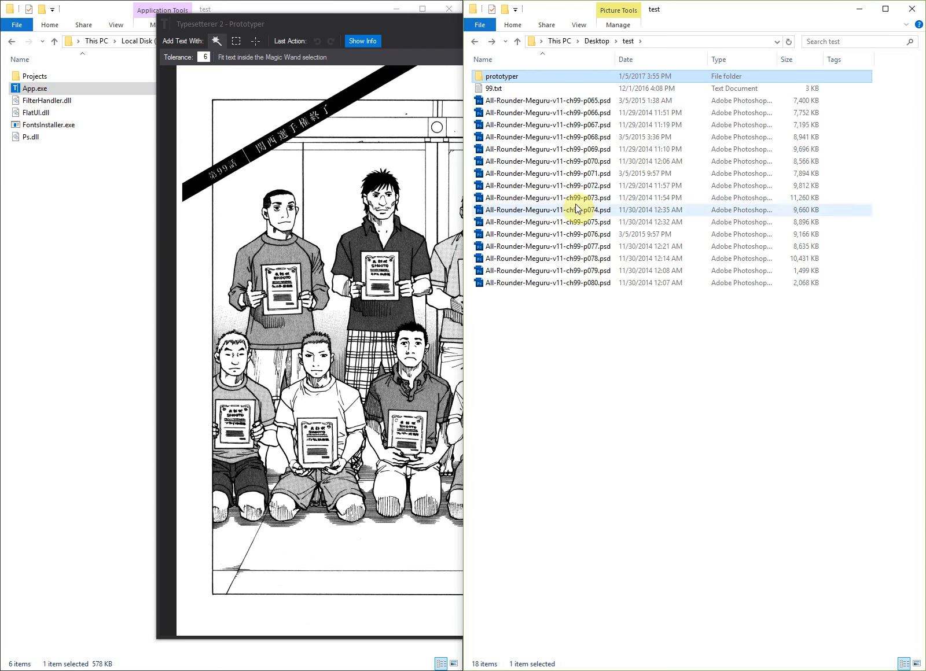
left_click_drag(427, 32, 470, 27)
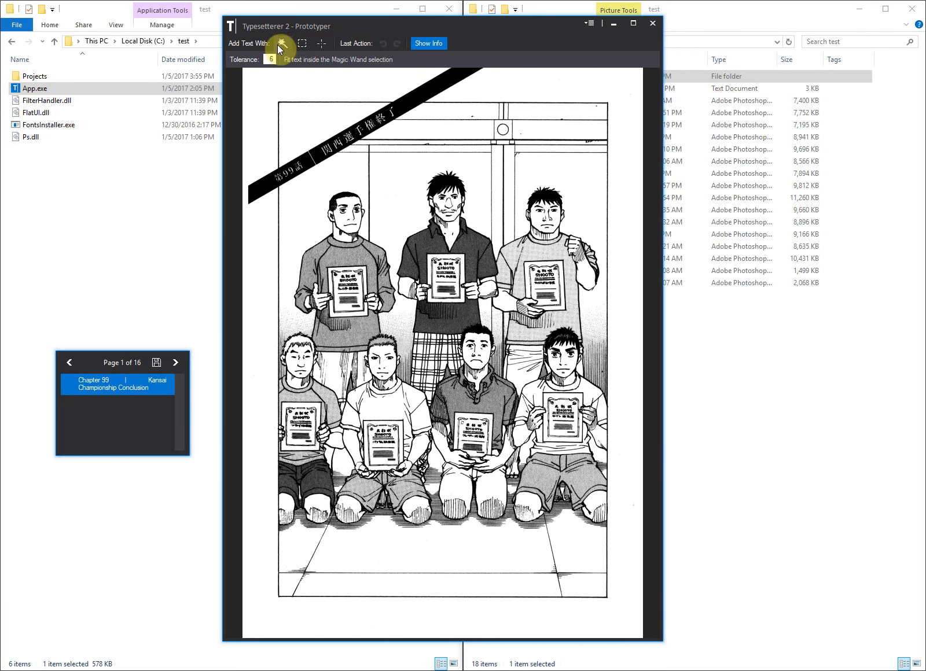
Choose the text tool that places text at a specified point or along a drawn line
left_click(301, 43)
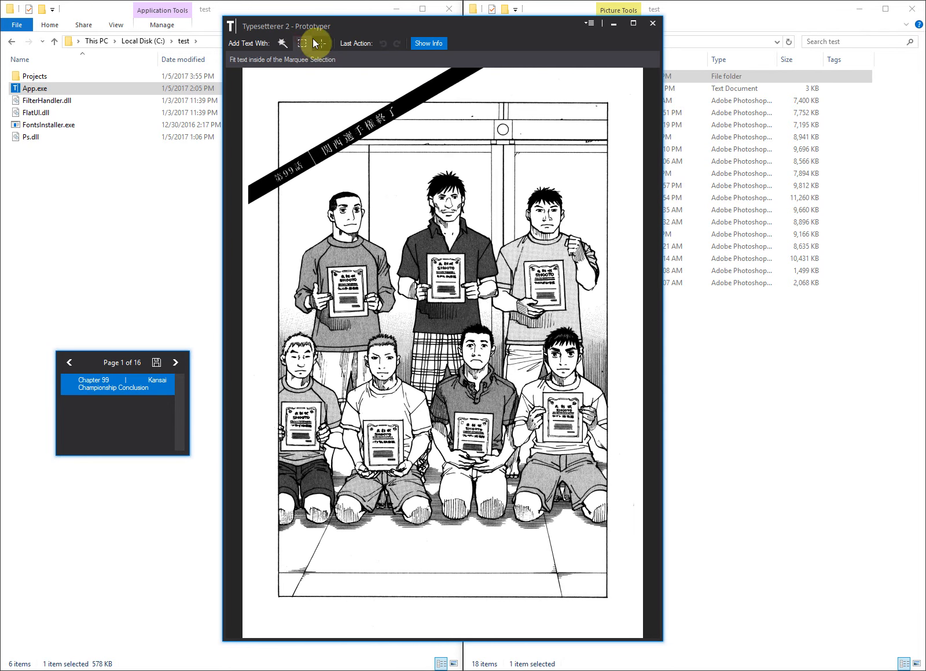
left_click(324, 43)
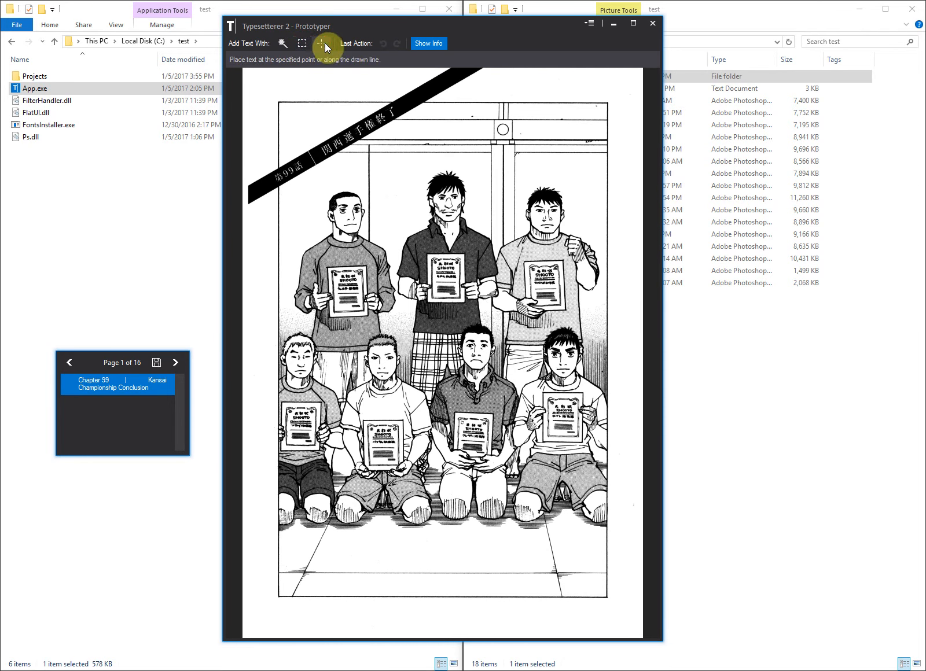
left_click(280, 44)
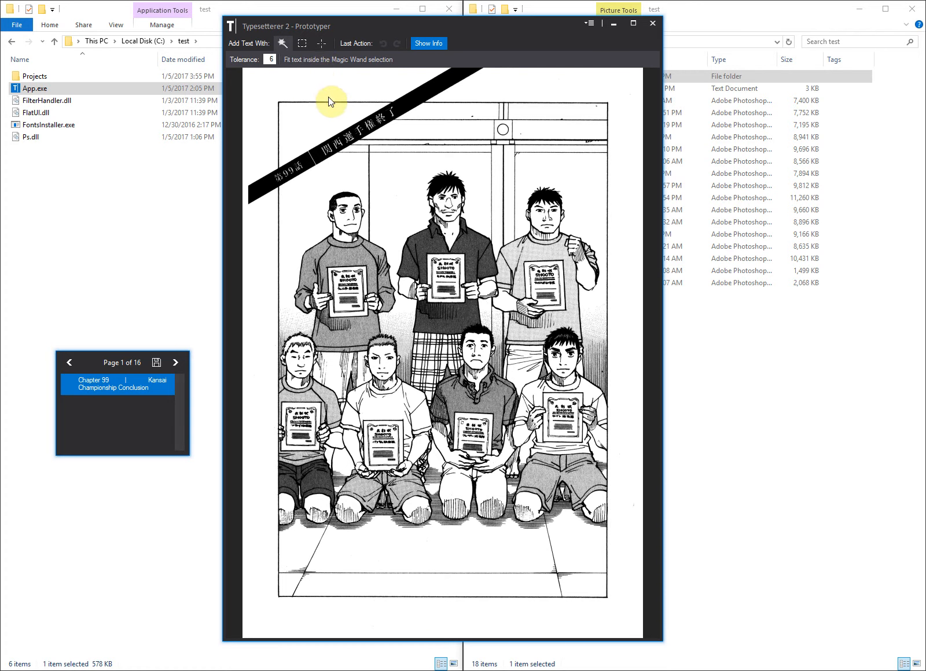
left_click(321, 43)
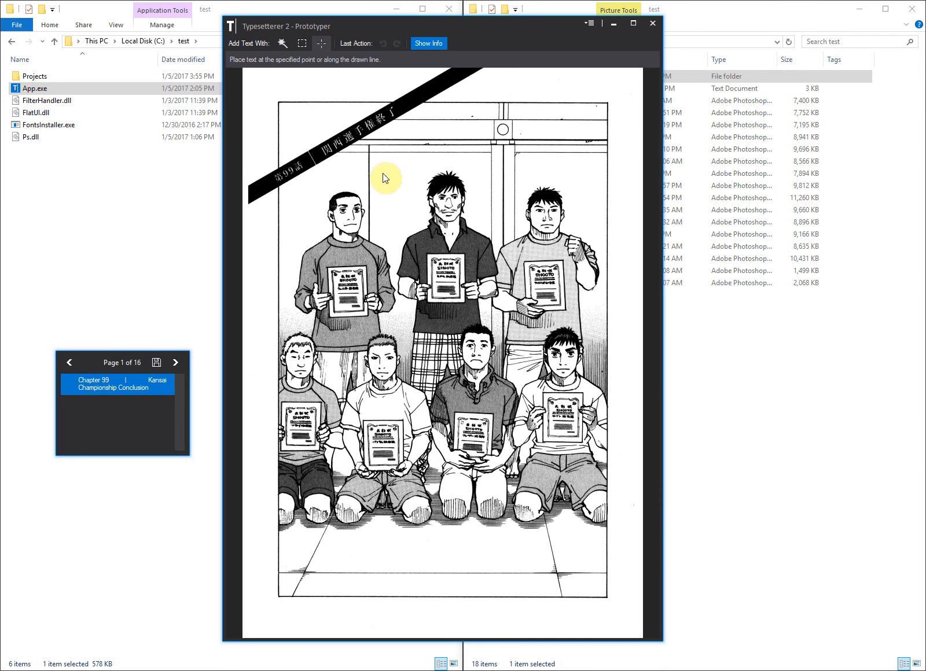
Split the first page's text entry into two lines, "Chapter 99" and "Kansai Championship Conclusion"
right_click(128, 380)
left_click(175, 385)
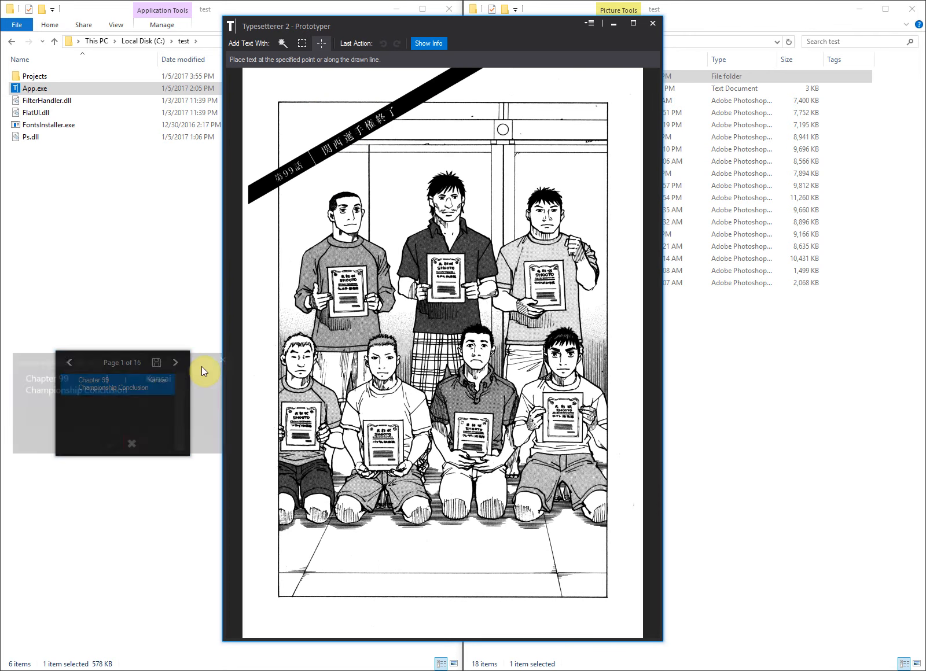
left_click(143, 379)
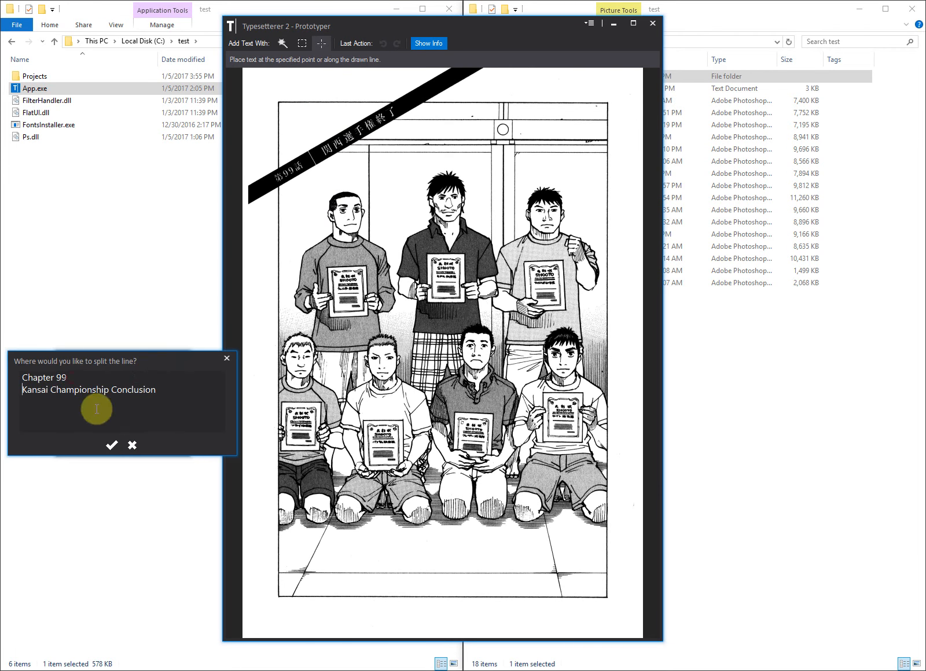
left_click(111, 444)
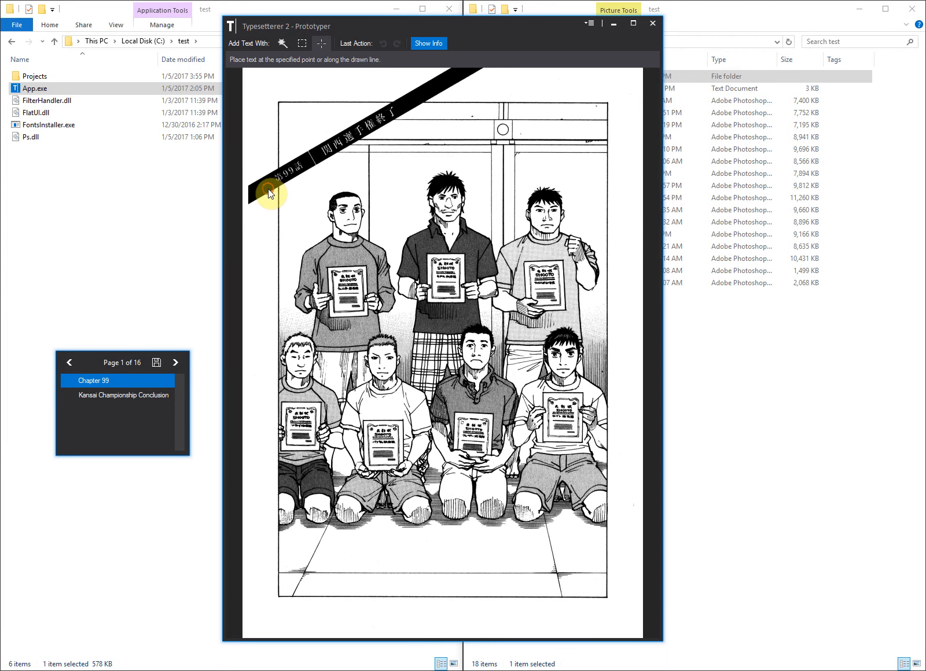
Draw a text line for "Chapter 99" beneath the chapter number on the black banner and start a new style in the Special group
left_click_drag(269, 191, 311, 168)
left_click_drag(311, 165, 311, 165)
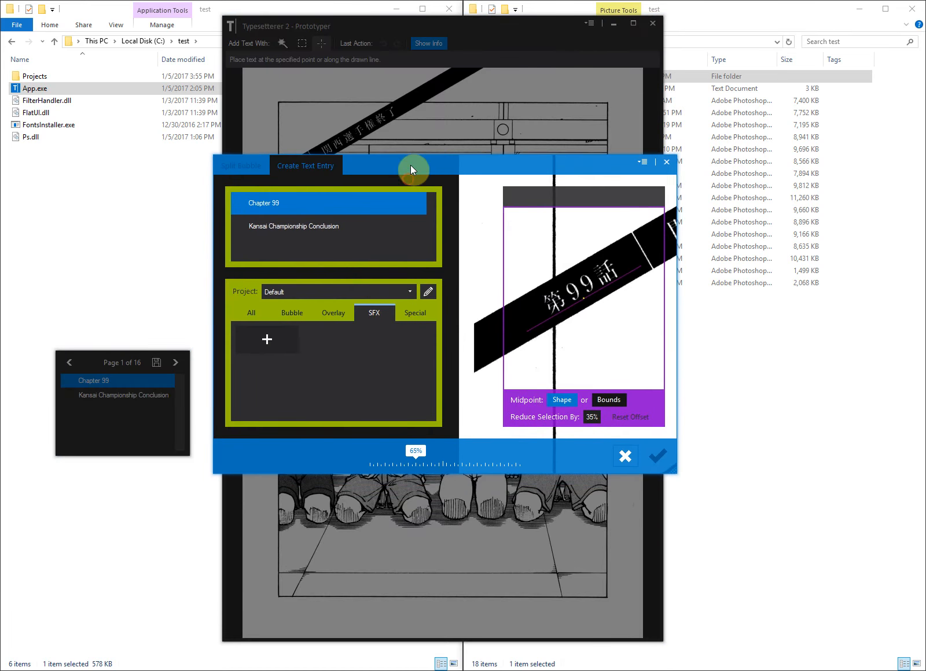
left_click(419, 313)
left_click(271, 339)
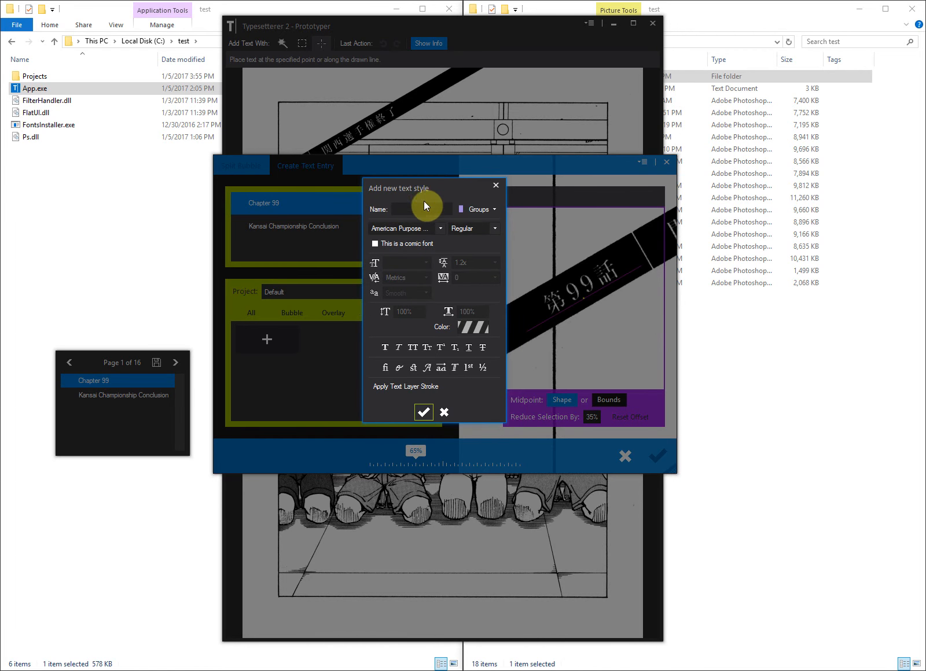
Name the new text style "Chapter Title - Bold" and set its font to BabelSans Bold
left_click(439, 228)
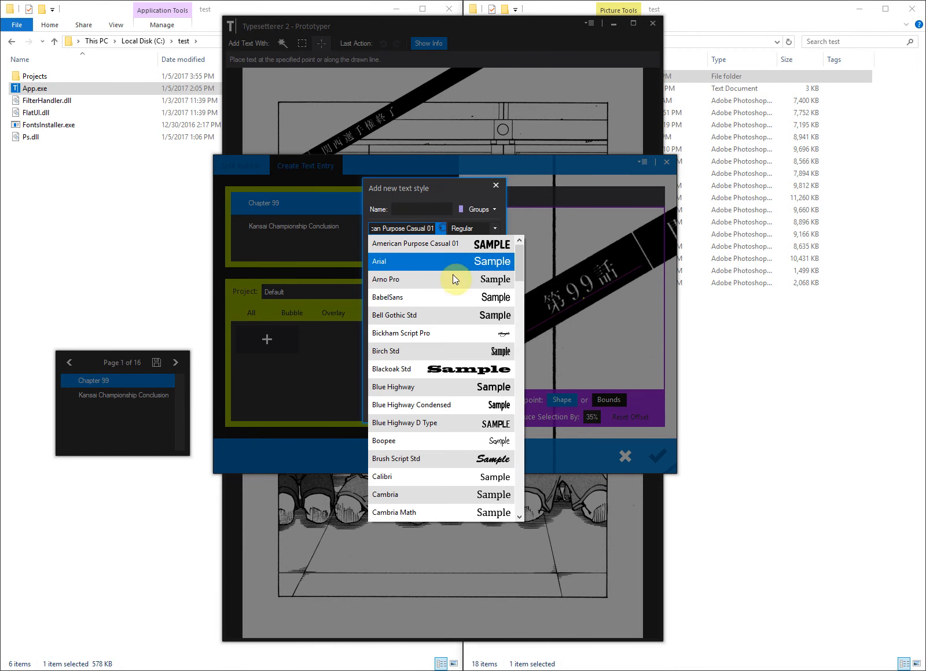
left_click(409, 297)
left_click(411, 208)
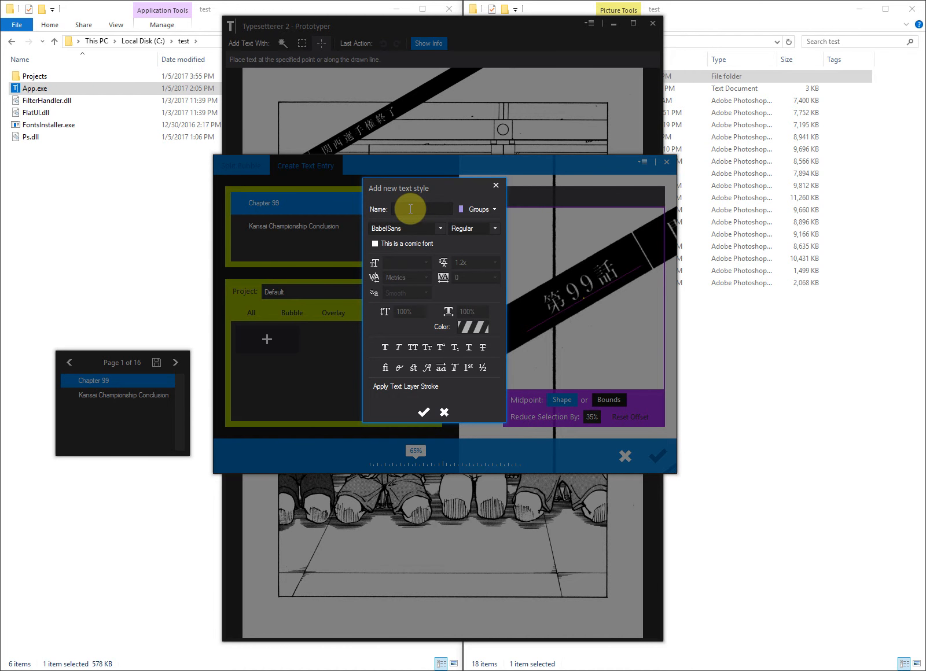
type("Chapter Tit")
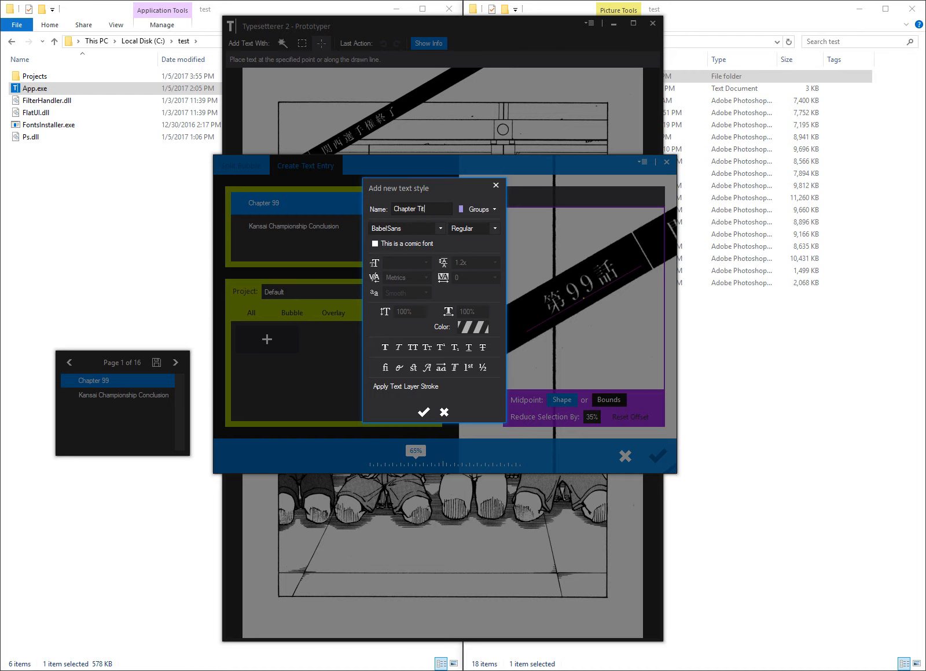
type("le _boldd")
key("Tab")
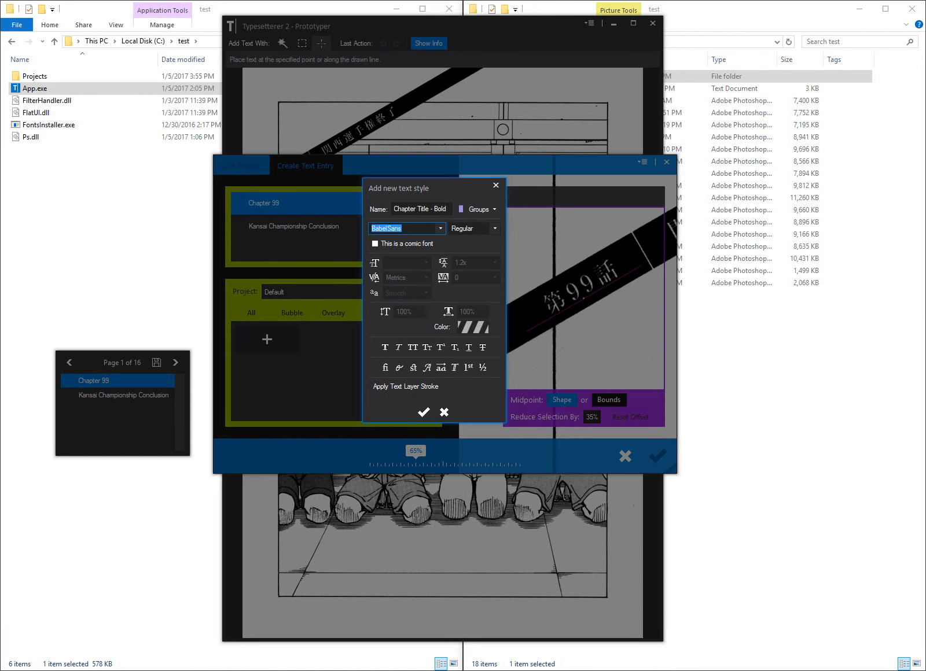
key("Tab")
type("Bo")
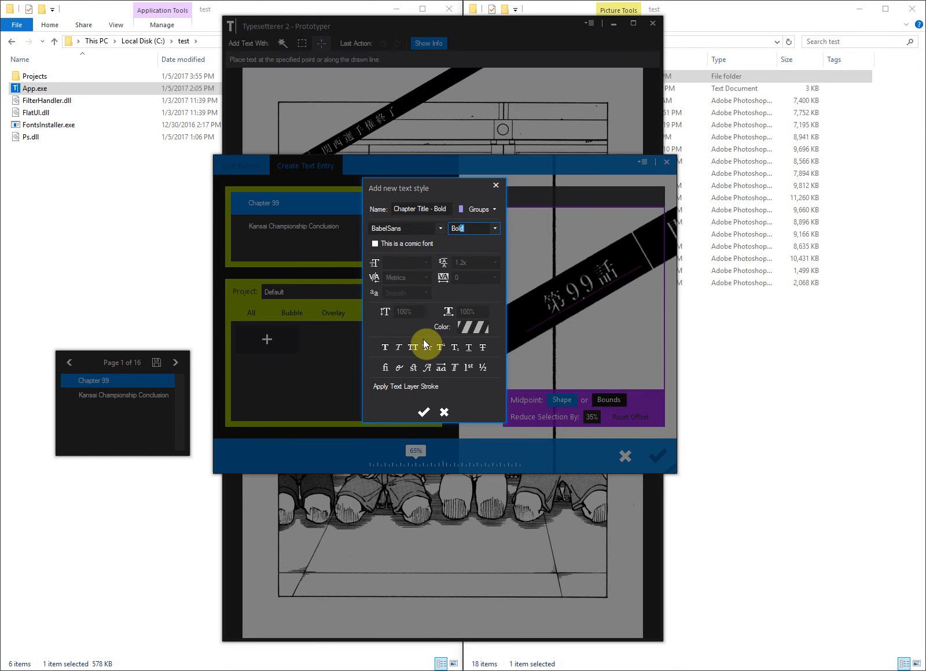
Set the style's text color to white and save the new style
left_click(478, 328)
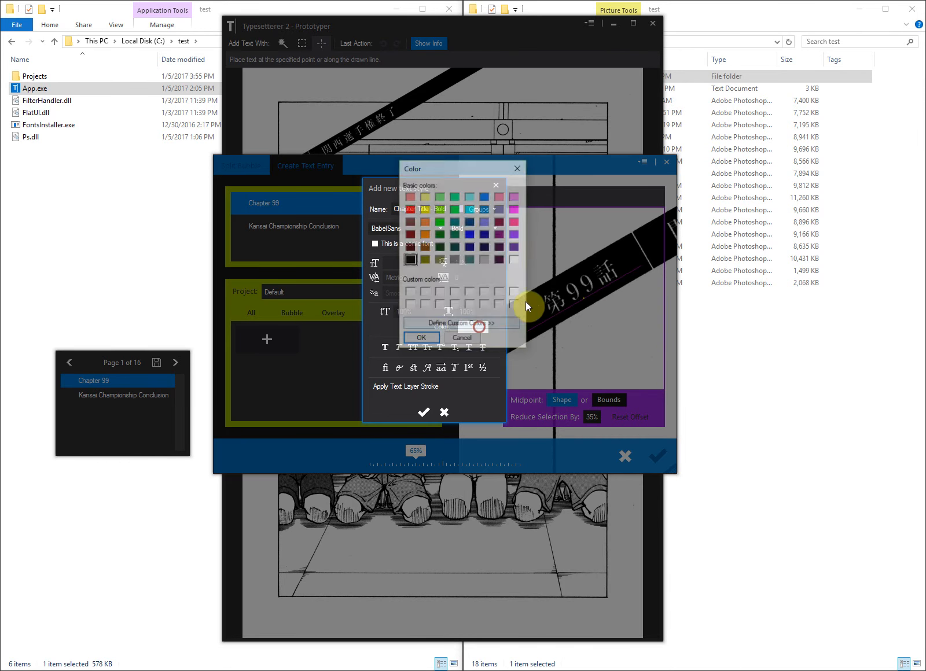
left_click(516, 258)
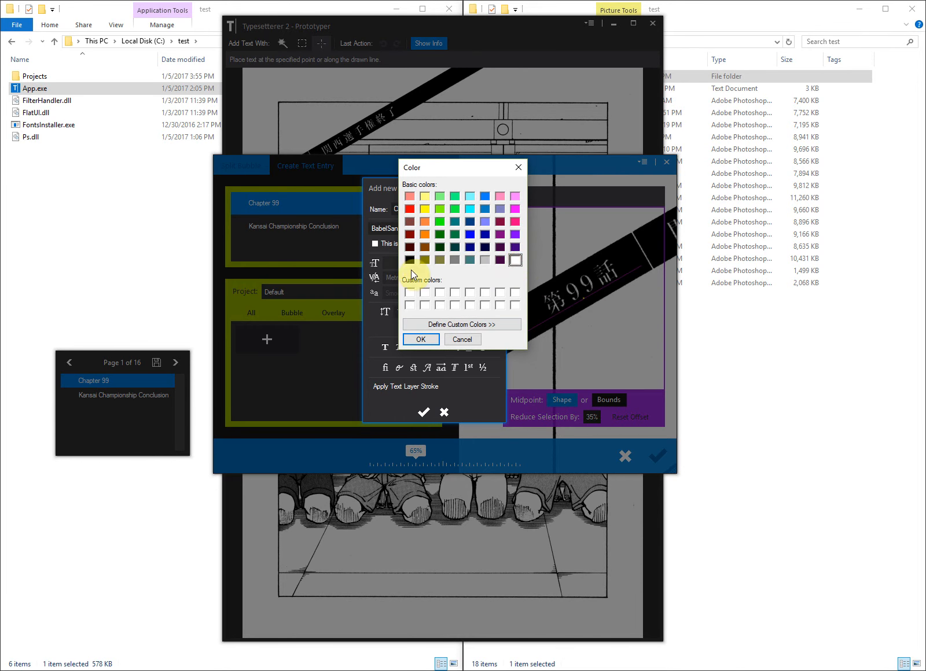
left_click(424, 340)
left_click(425, 341)
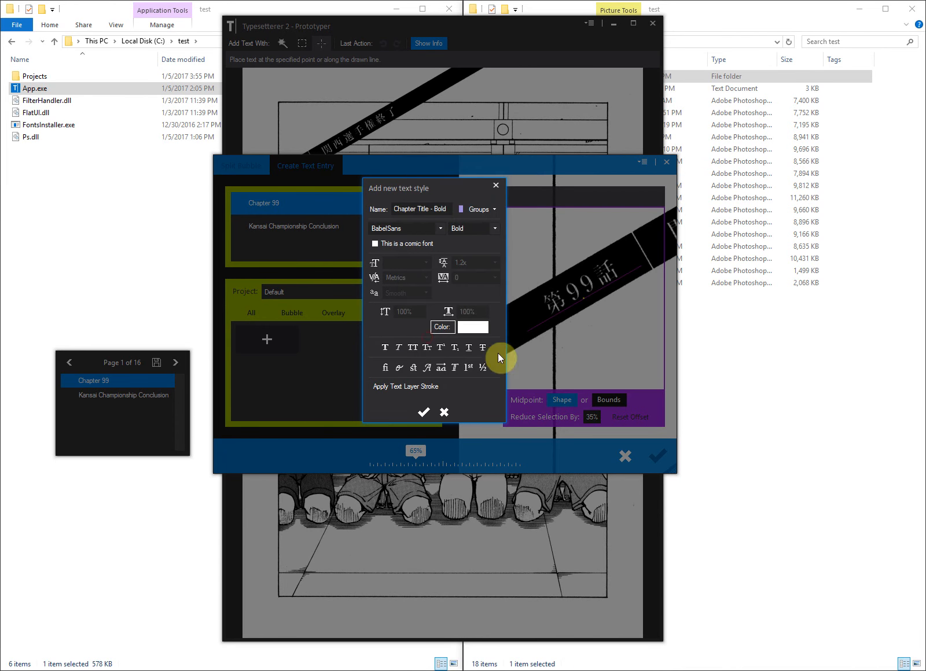
left_click(426, 411)
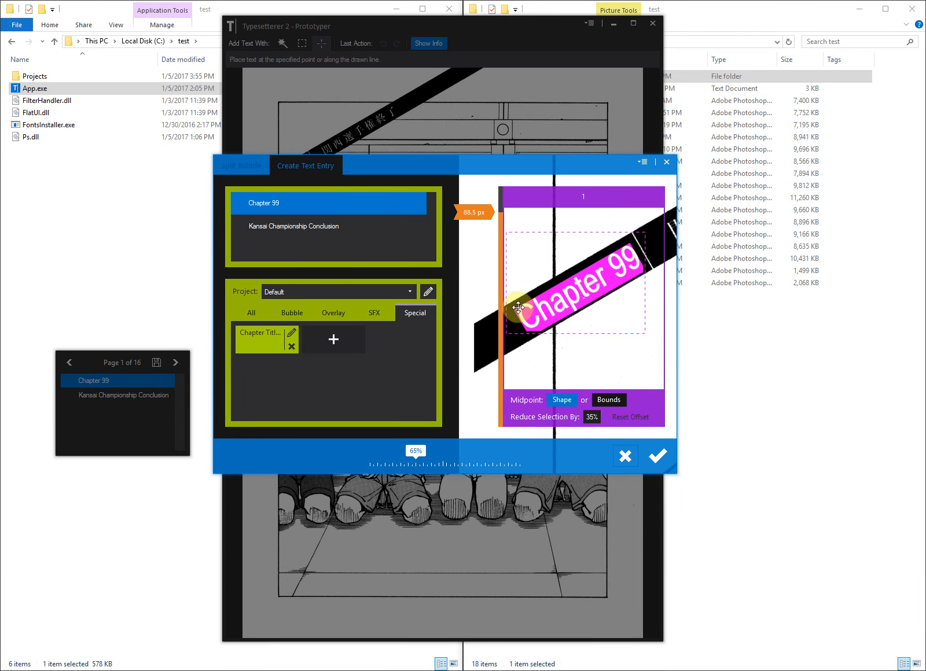
Nudge the "Chapter 99" text slightly left within the banner and confirm the text entry
left_click_drag(585, 283, 579, 283)
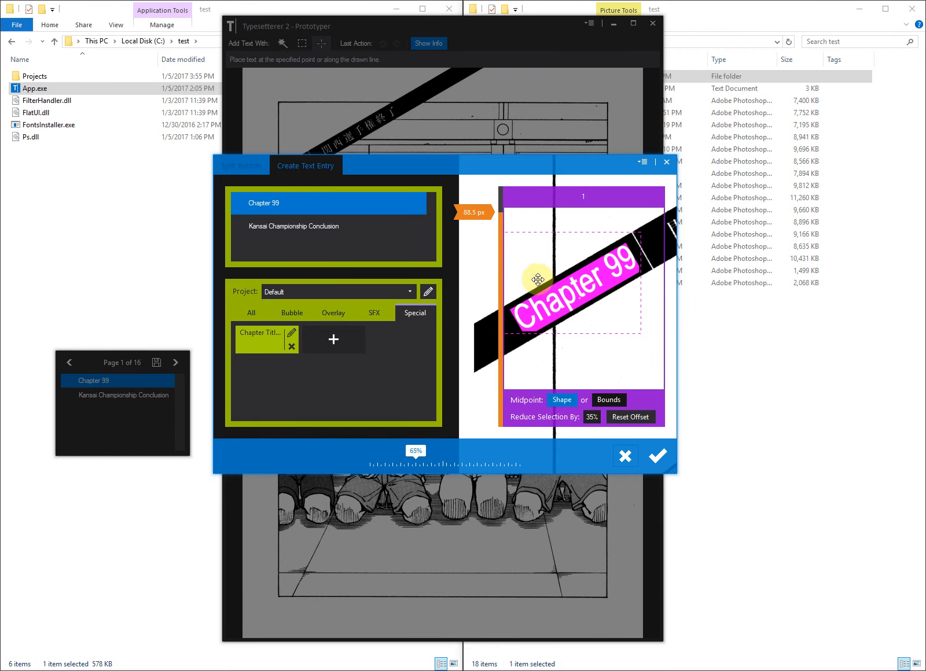
left_click(656, 457)
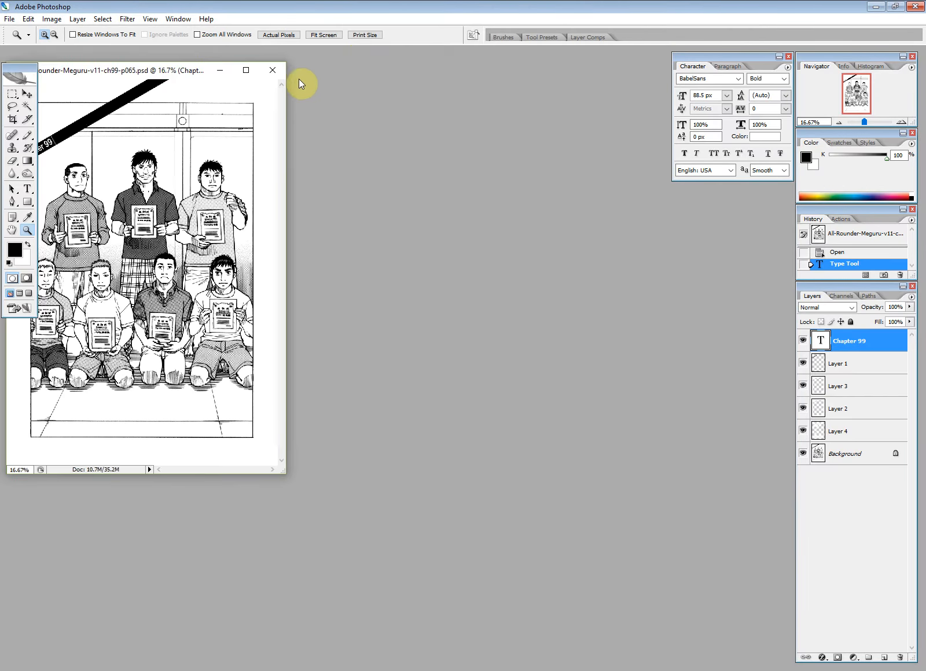
Maximize All-Rounder-Meguru-v11-ch99-p065.psd in Photoshop and examine the "Chapter 99" text on the banner up close
left_click_drag(298, 78, 491, 58)
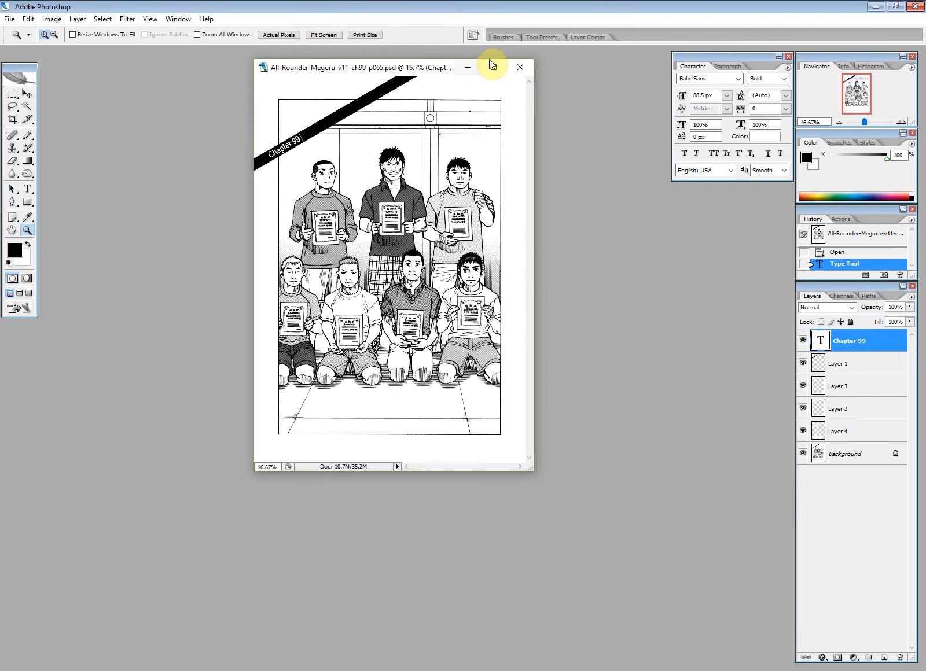
left_click(492, 57)
left_click(358, 191)
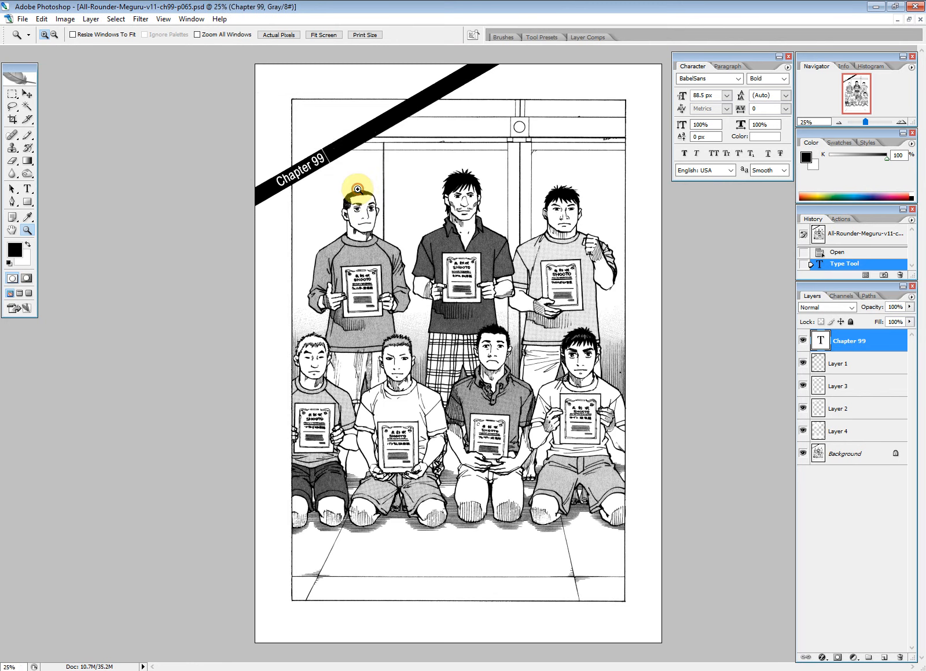
left_click(258, 166)
left_click(236, 229)
left_click(236, 229)
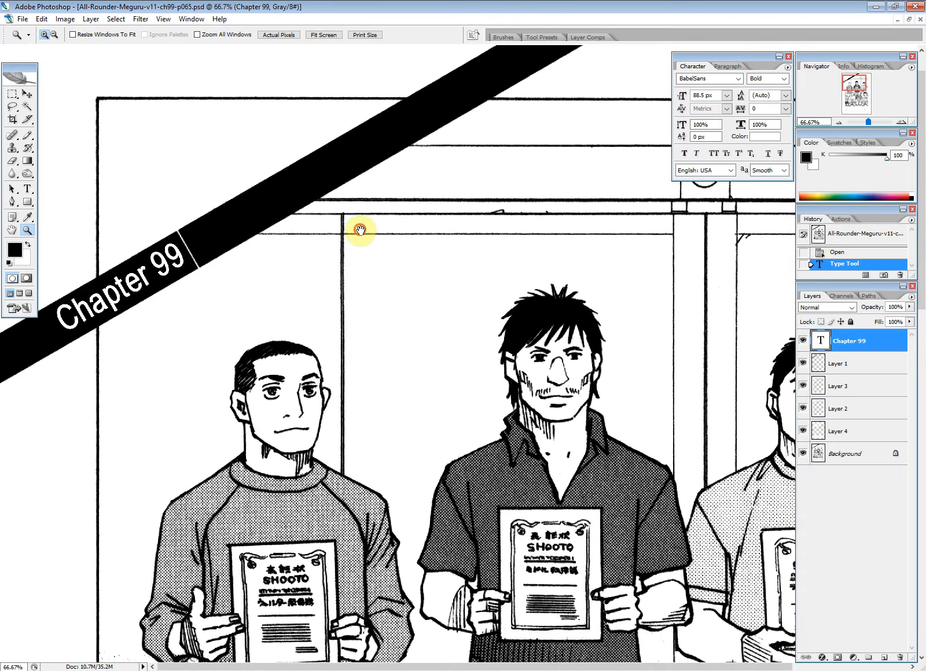
left_click(232, 272, "alt")
Switch back to the Typesetterer Prototyper and draw a line for "Kansai Championship Conclusion" along the banner's remaining title, using the Special styles
key("alt+Tab")
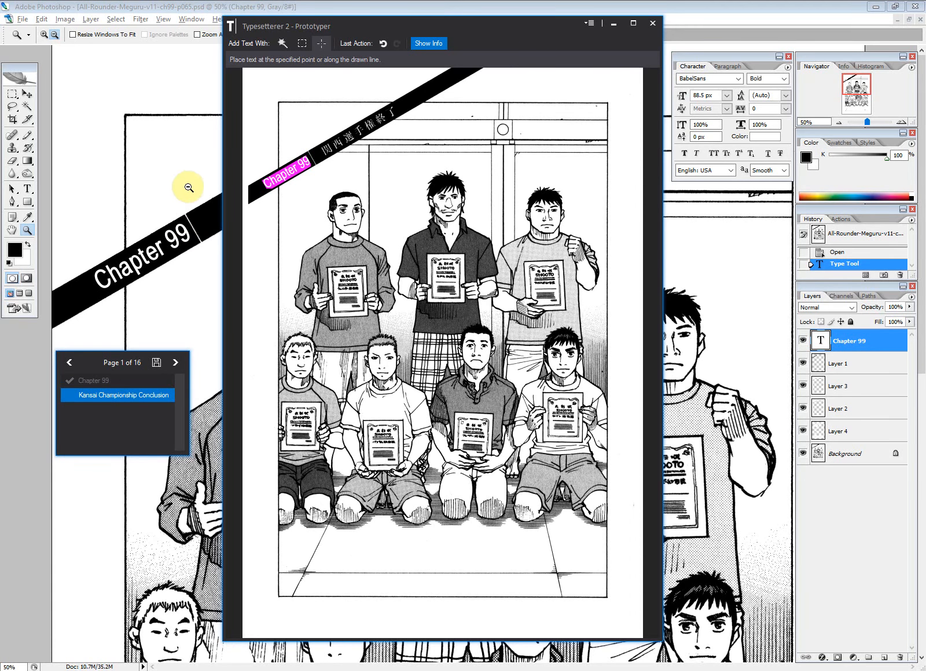
left_click(446, 5)
key("alt+Tab")
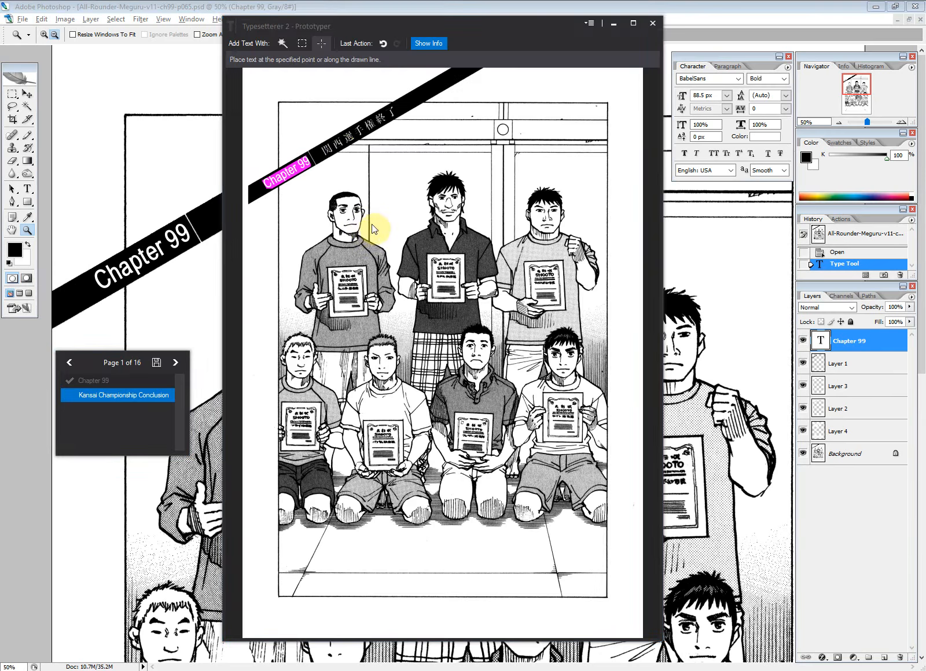
left_click_drag(322, 163, 455, 82)
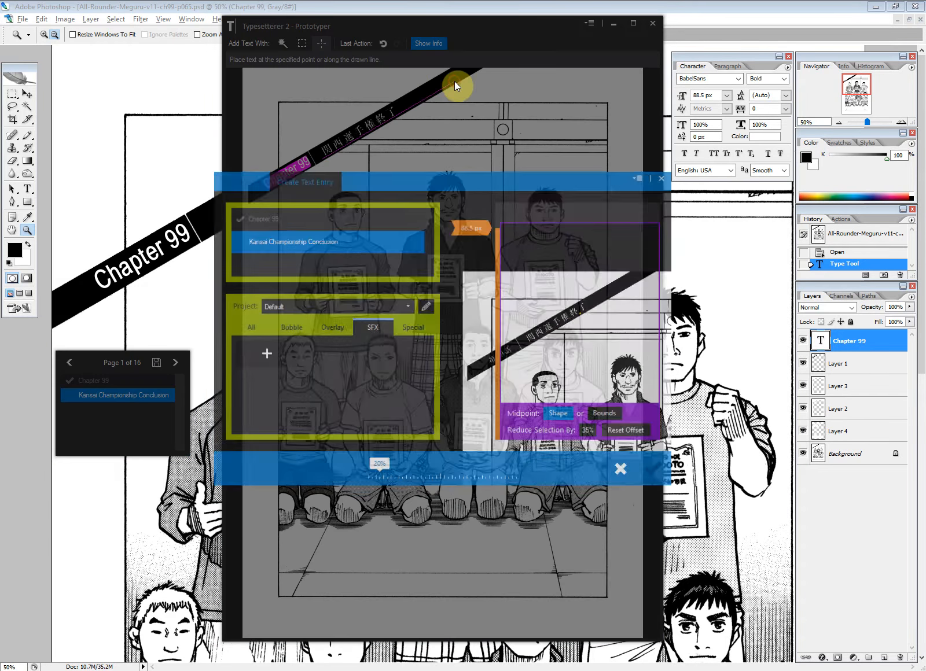
left_click(426, 327)
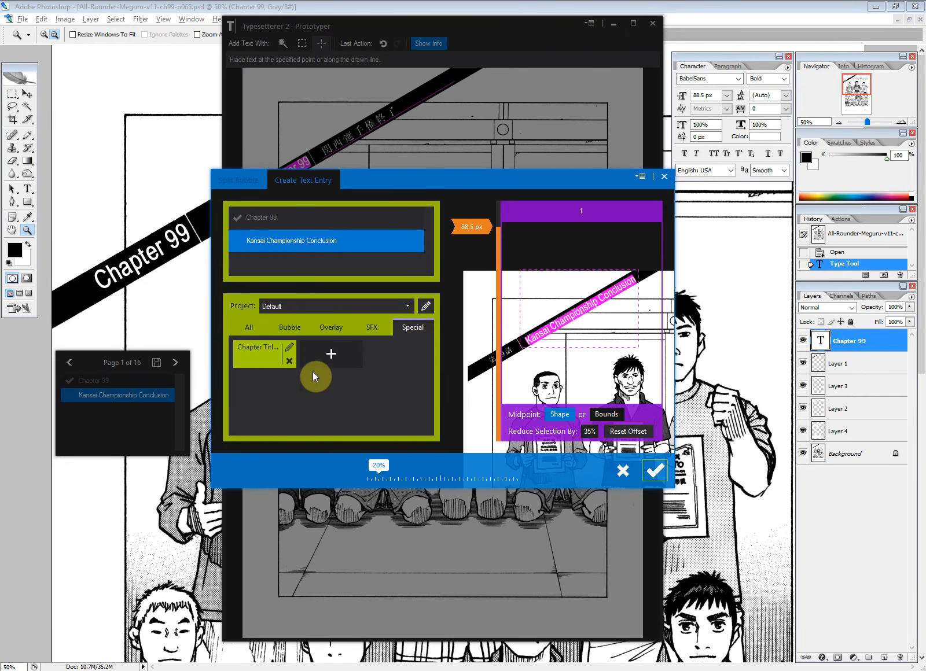
Create a new Special text style named "Chapter Title" using the BabelSans Regular font
left_click(332, 355)
left_click(406, 232)
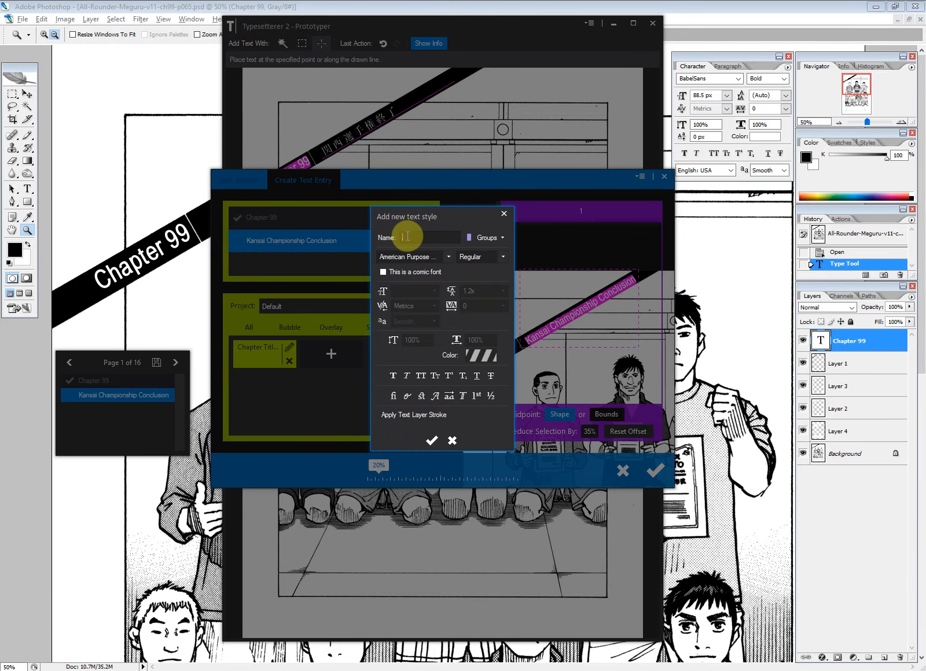
type("Chapter")
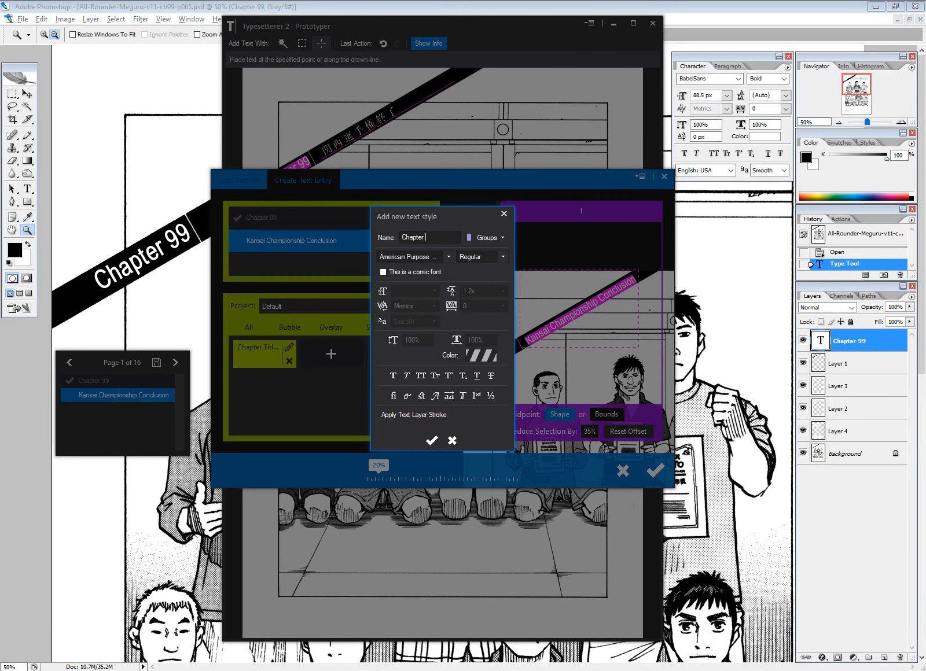
type(" Title")
key("Tab")
type("BabelSans")
key("Tab")
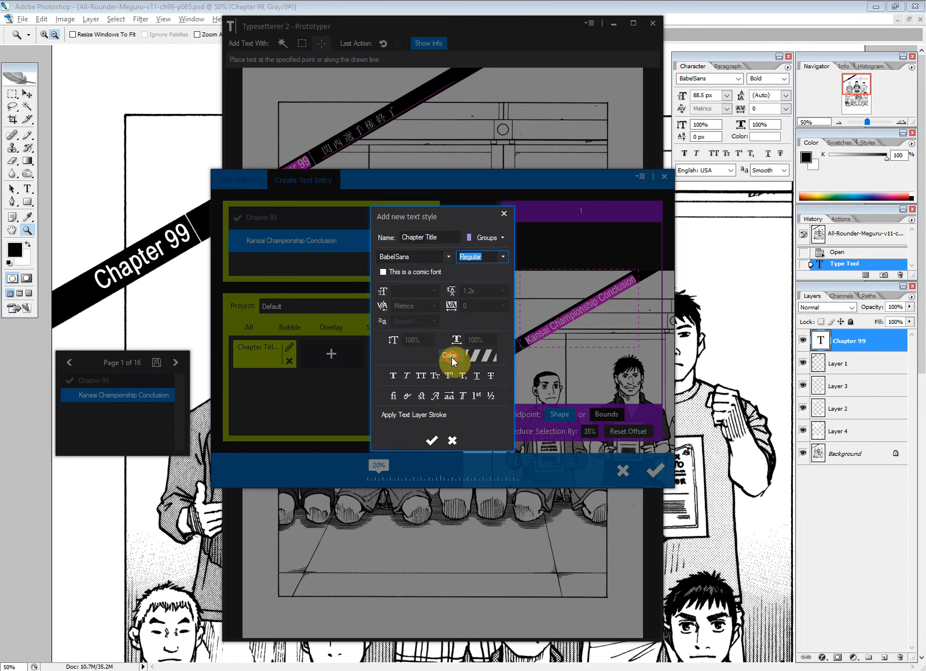
Save the new style with white as its text color, and nudge "Kansai Championship Conclusion" slightly up on the banner
left_click(480, 355)
left_click(421, 339)
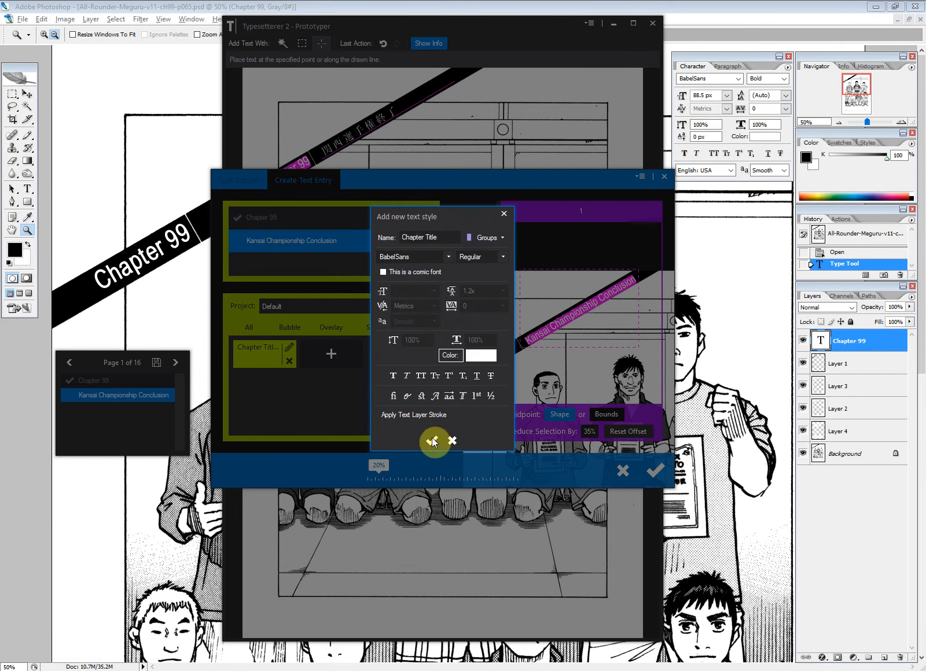
left_click(427, 445)
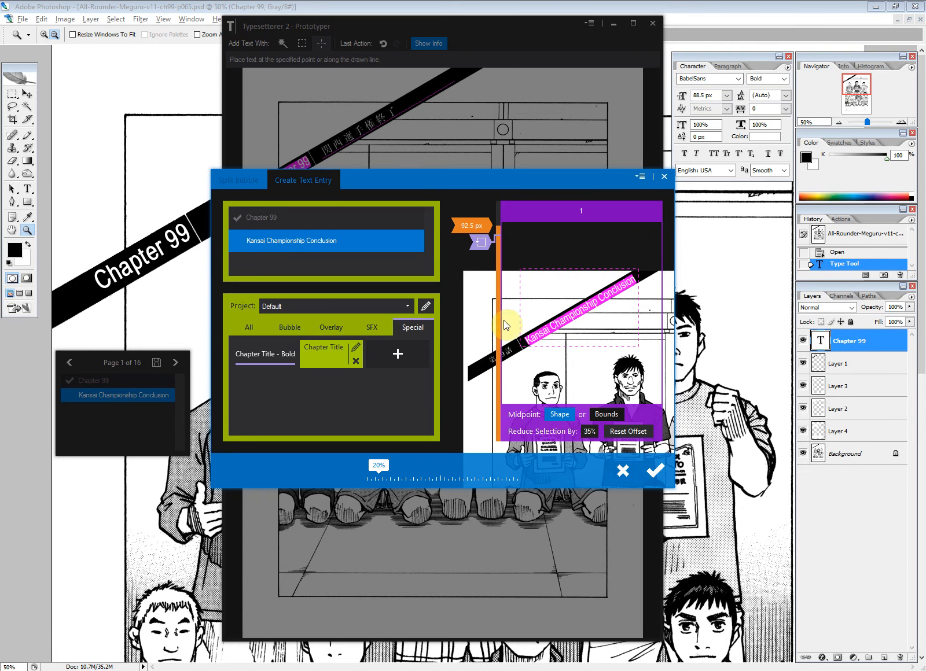
left_click_drag(578, 303, 579, 298)
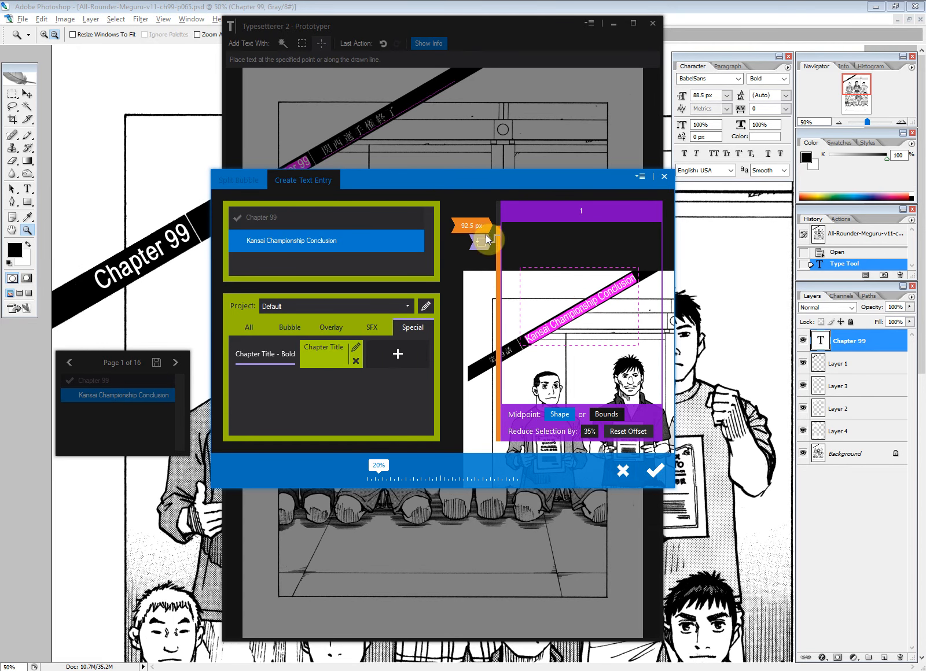
Try font sizes of 51.5 px and 70 px on the "Kansai Championship Conclusion" text
left_click_drag(458, 220, 470, 323)
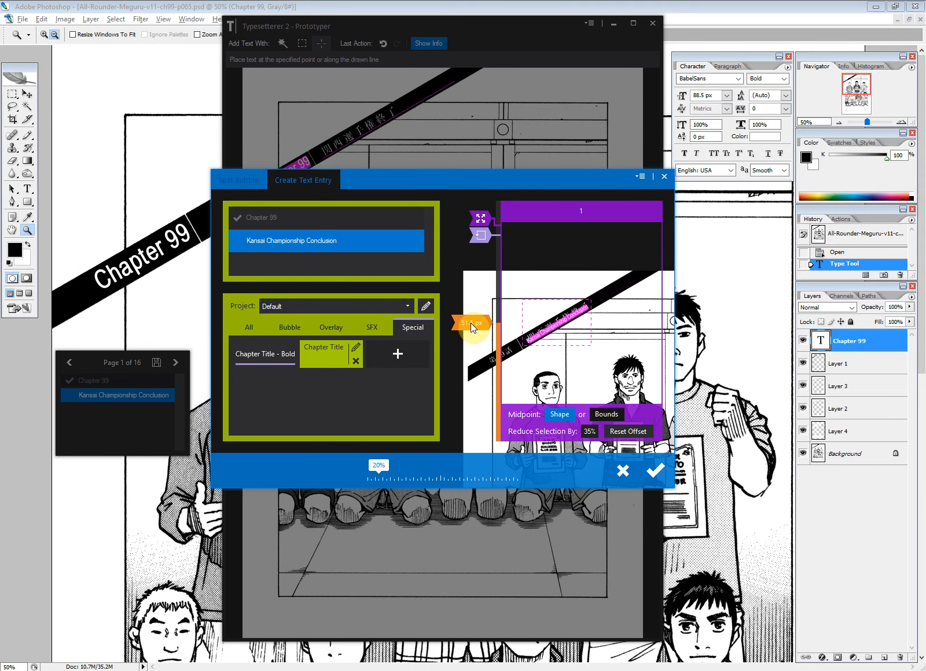
double_click(470, 323)
left_click(519, 301)
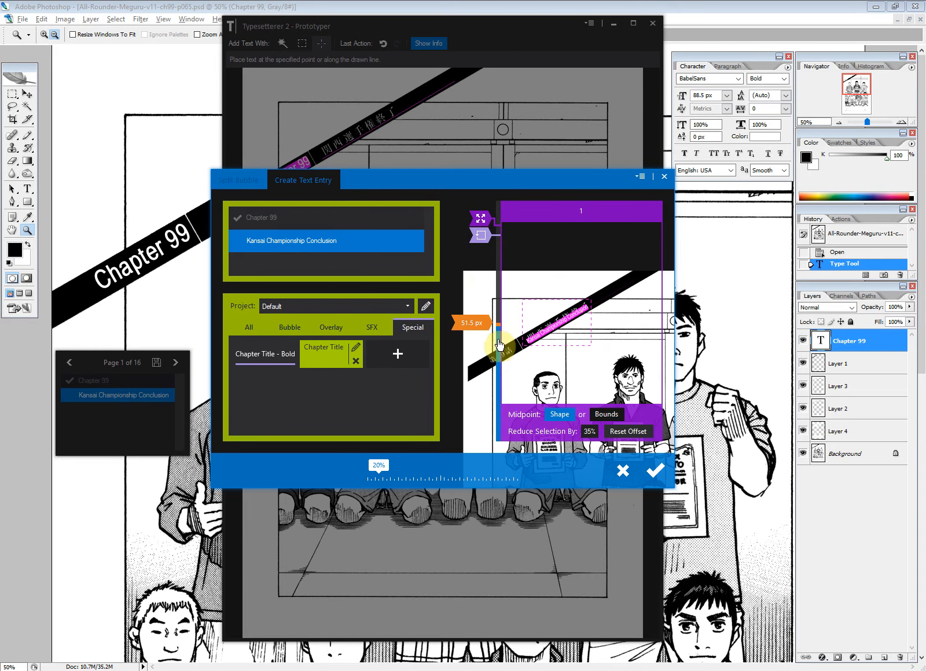
left_click_drag(499, 345, 499, 272)
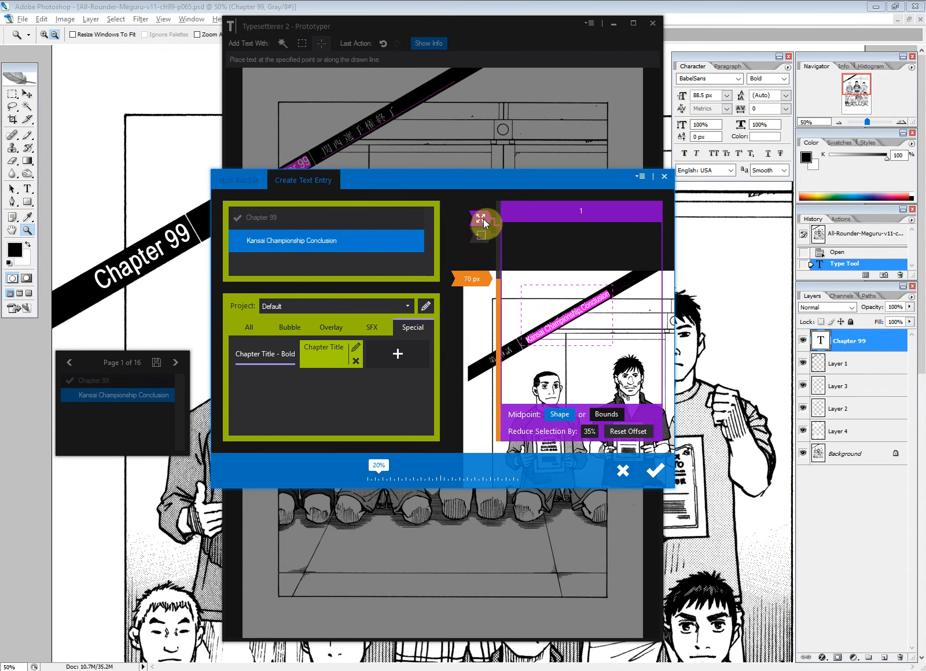
Set the "Kansai Championship Conclusion" text to the previously used 88.5 px size and confirm the text entry
left_click(482, 221)
left_click(482, 237)
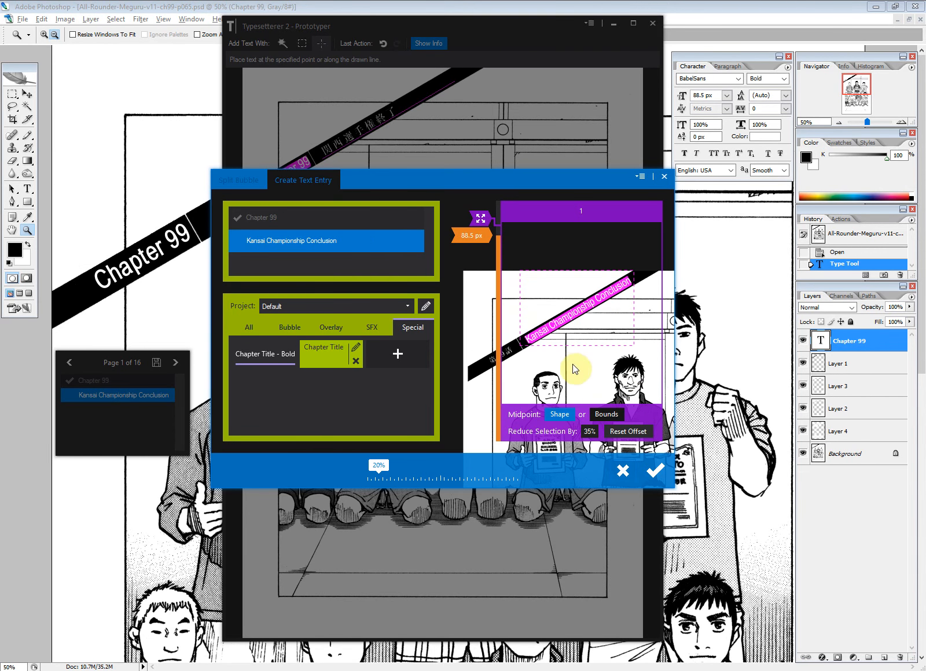
left_click(658, 470)
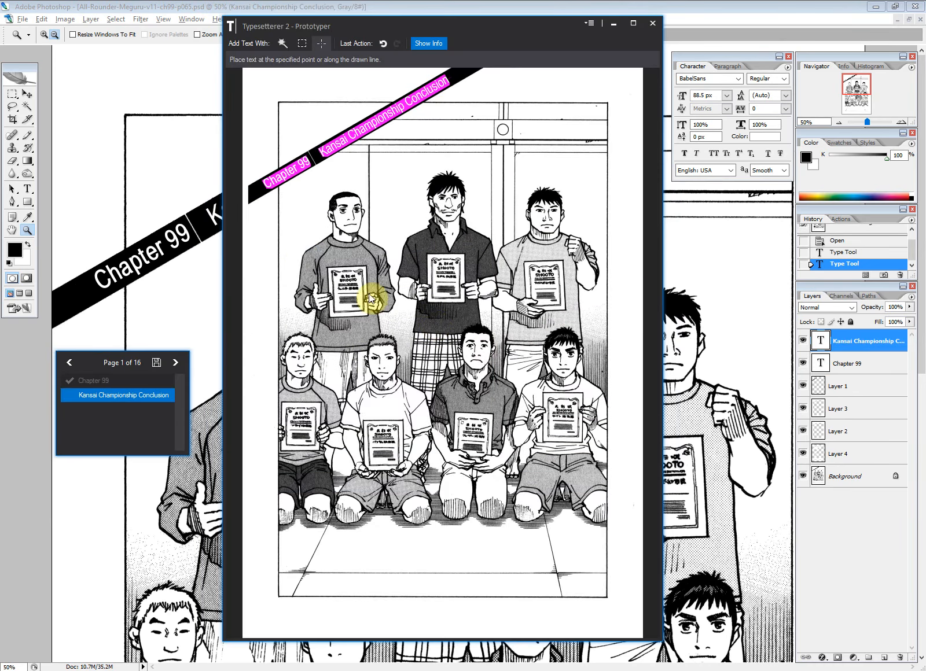
Check the finished banner title in Photoshop, return to the Typesetterer Prototyper and advance to page 2 with the Magic Wand active
left_click(372, 5)
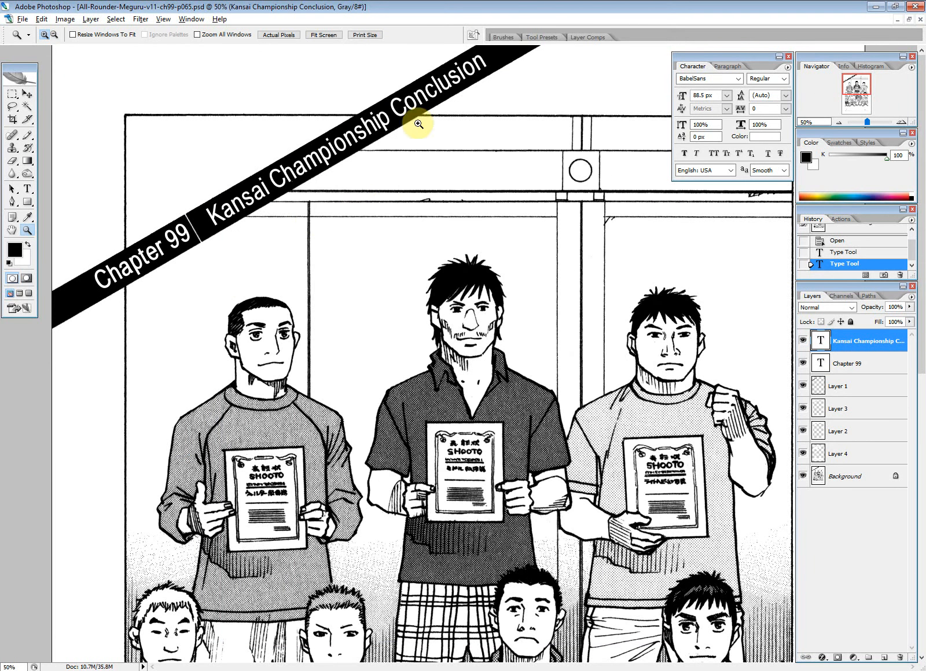
key("alt+Tab")
key("Right")
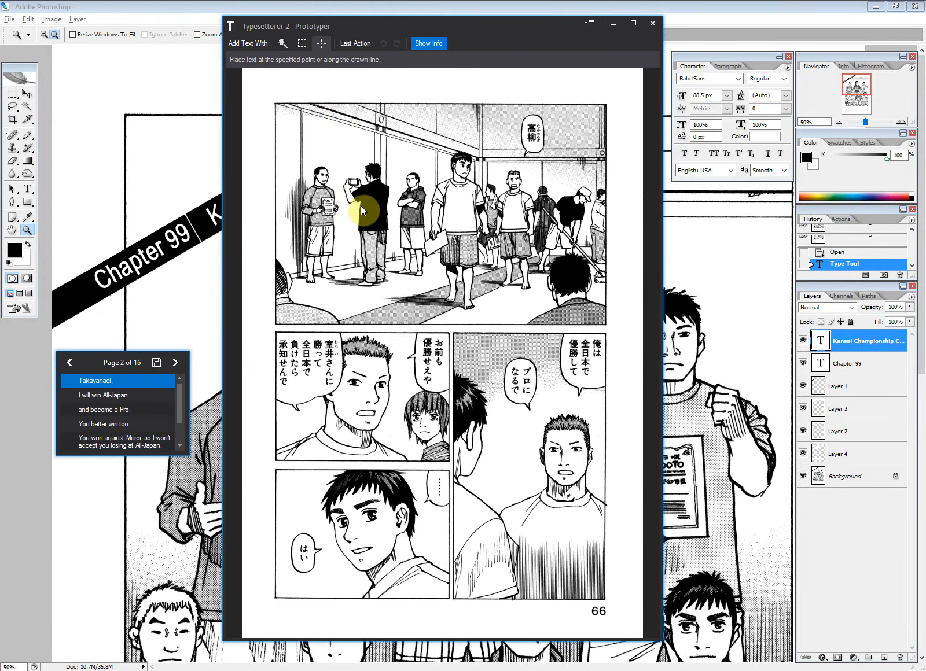
left_click(282, 43)
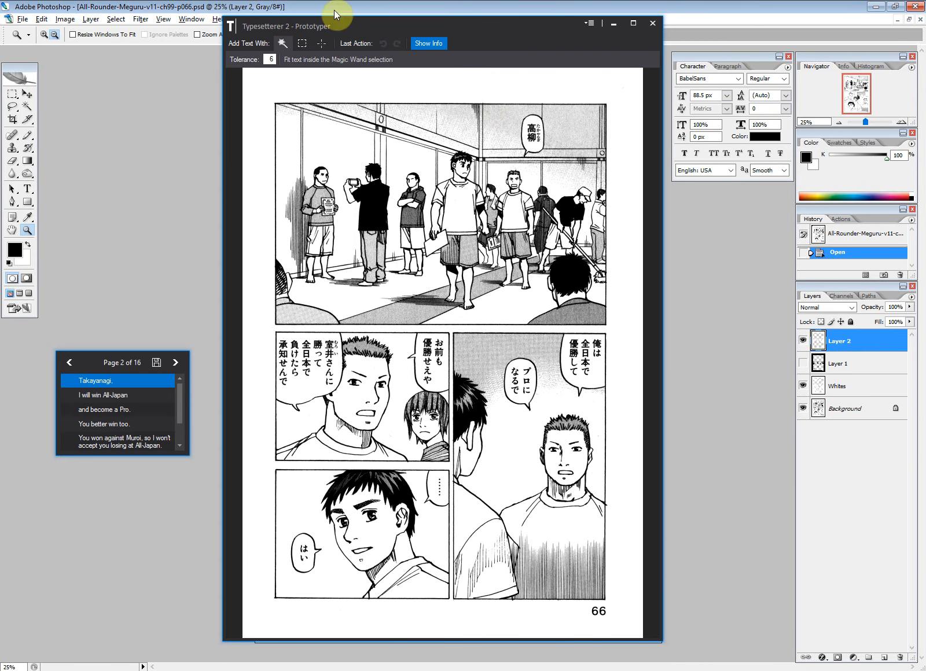
left_click(526, 145)
left_click_drag(533, 178, 400, 175)
left_click(526, 170)
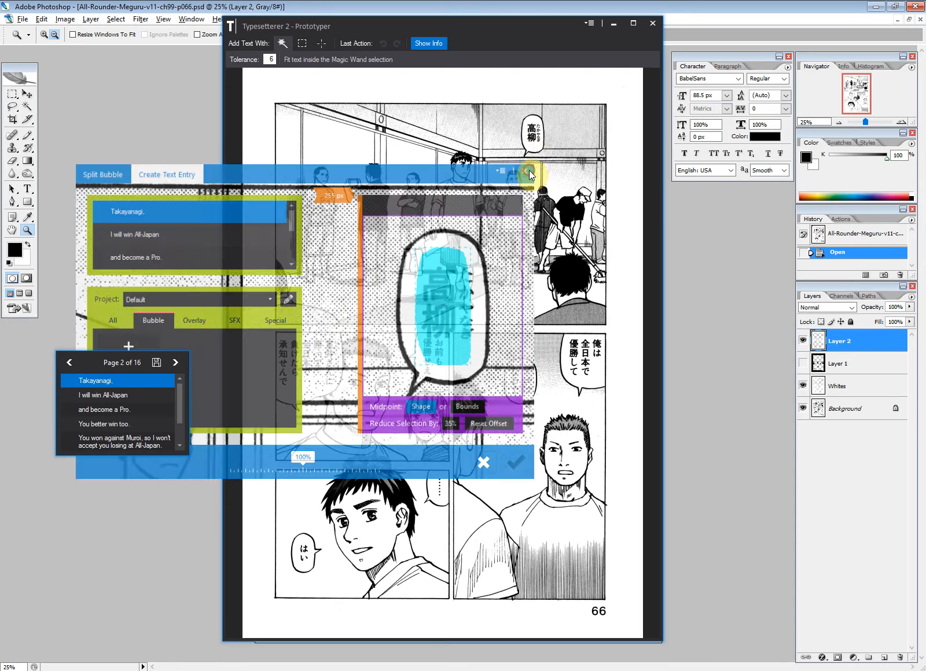
left_click(532, 138)
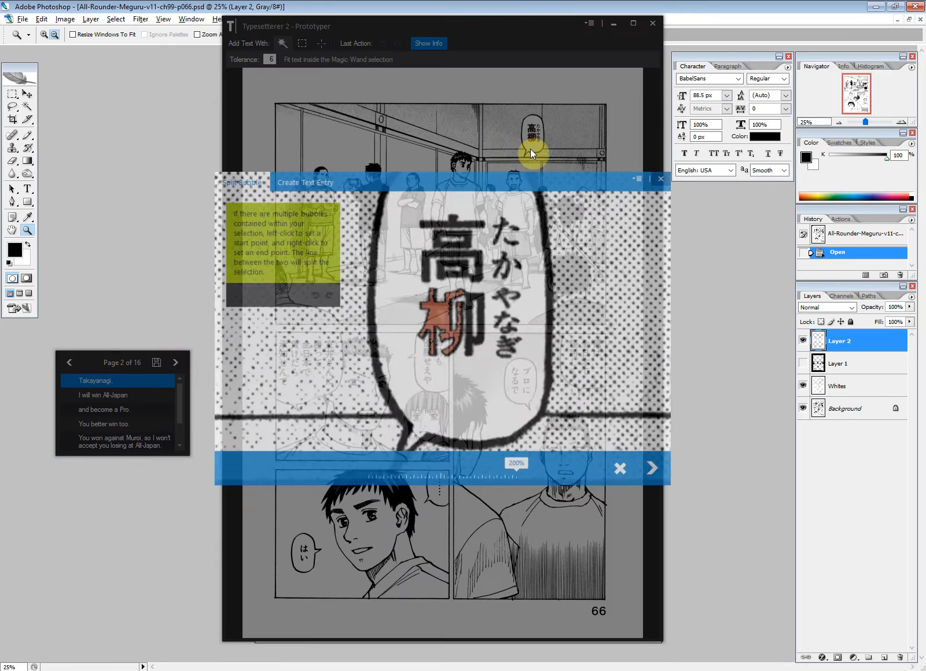
left_click_drag(520, 174, 440, 175)
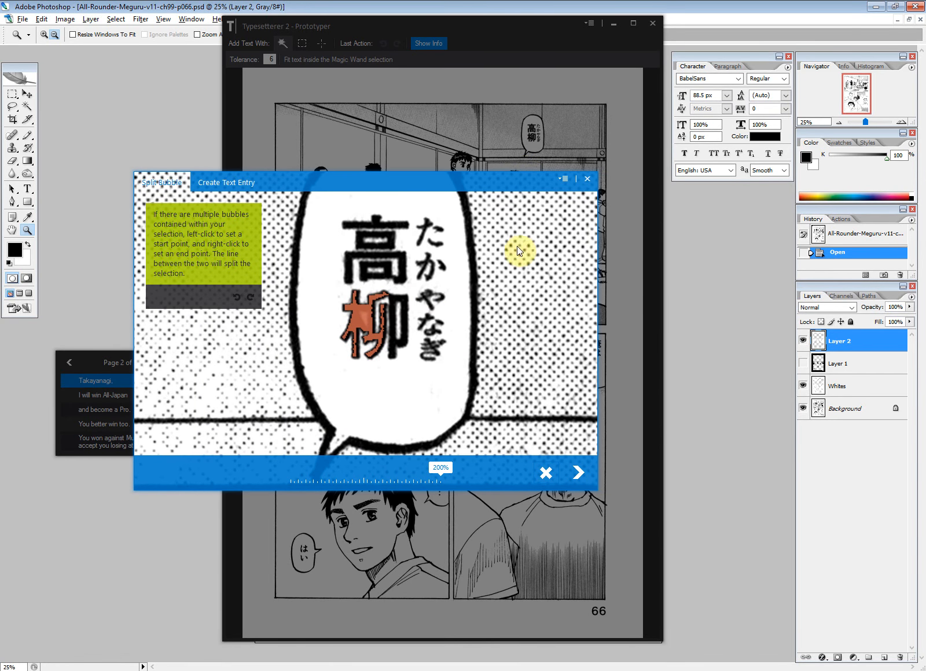
left_click(583, 180)
Select the speech bubble in the page's upper panel and start a new Bubble text style named "Dialog" in Komika Illiteracy
left_click(535, 144)
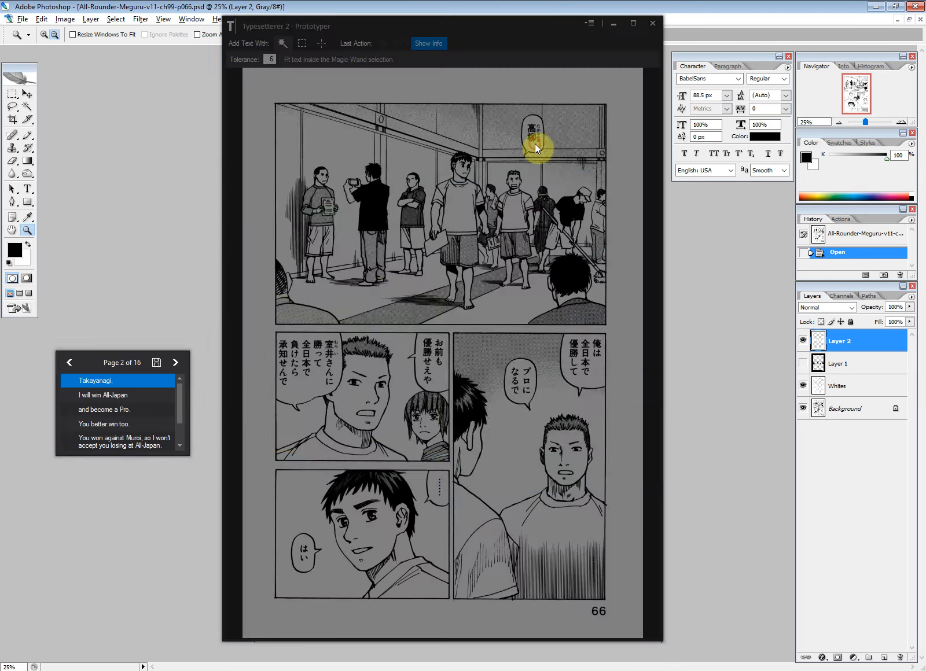
left_click(287, 346)
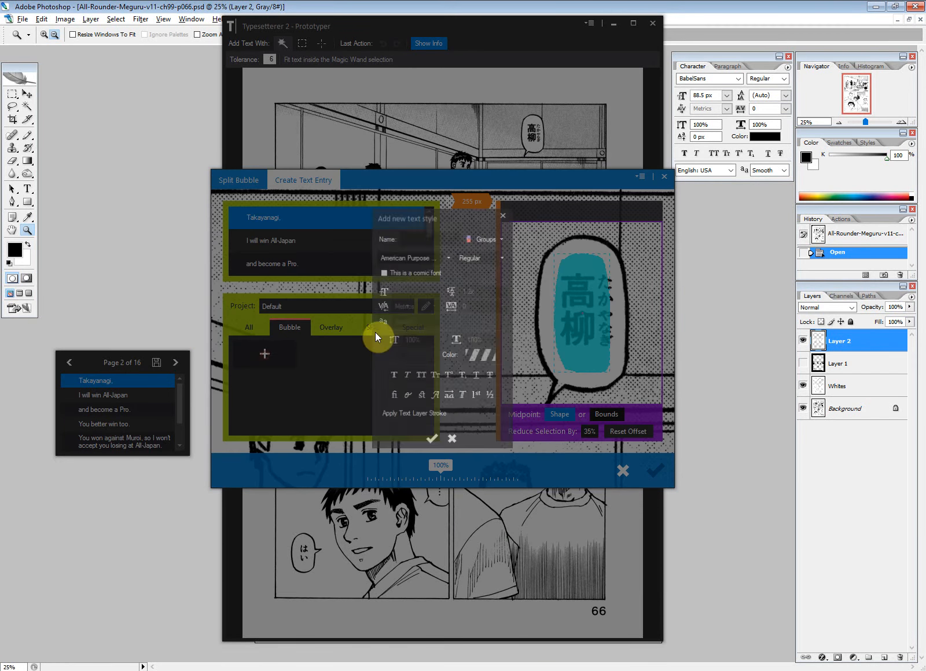
left_click(421, 237)
type("Ko")
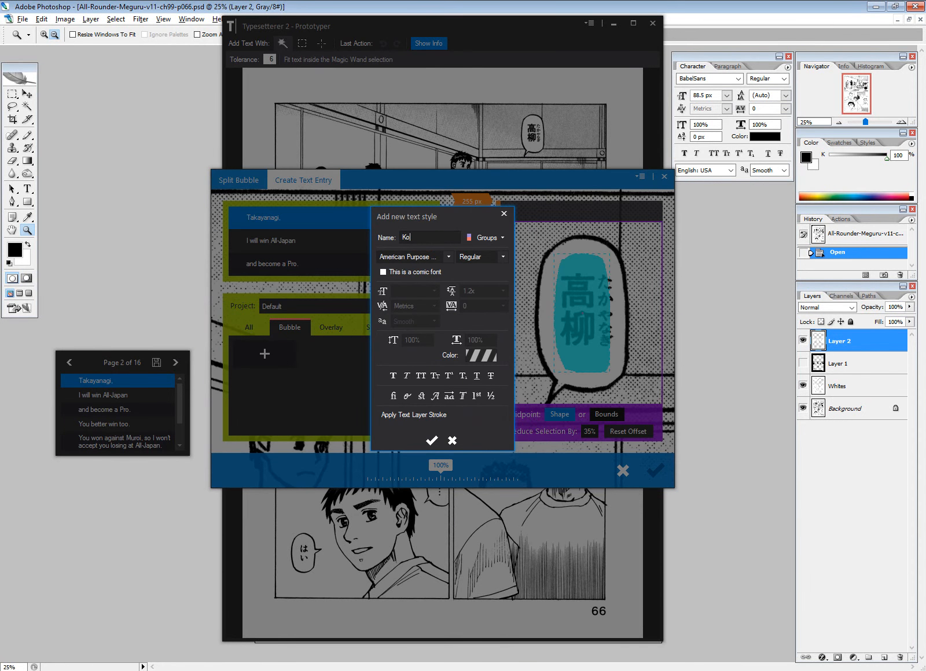
type("Dialog")
key("Tab")
key("Tab")
key("Tab")
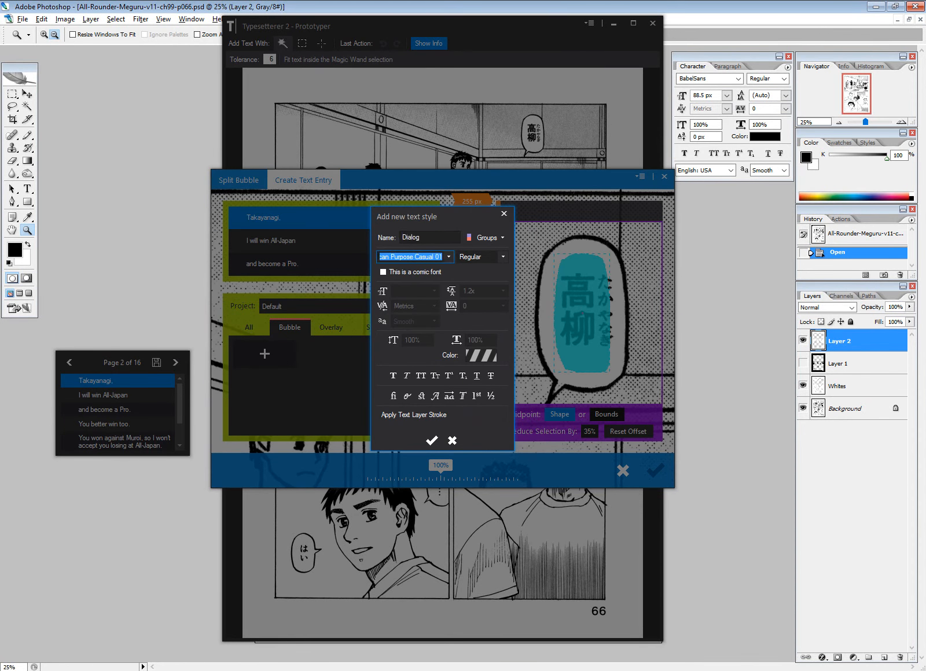
type("Komika Illiteracy")
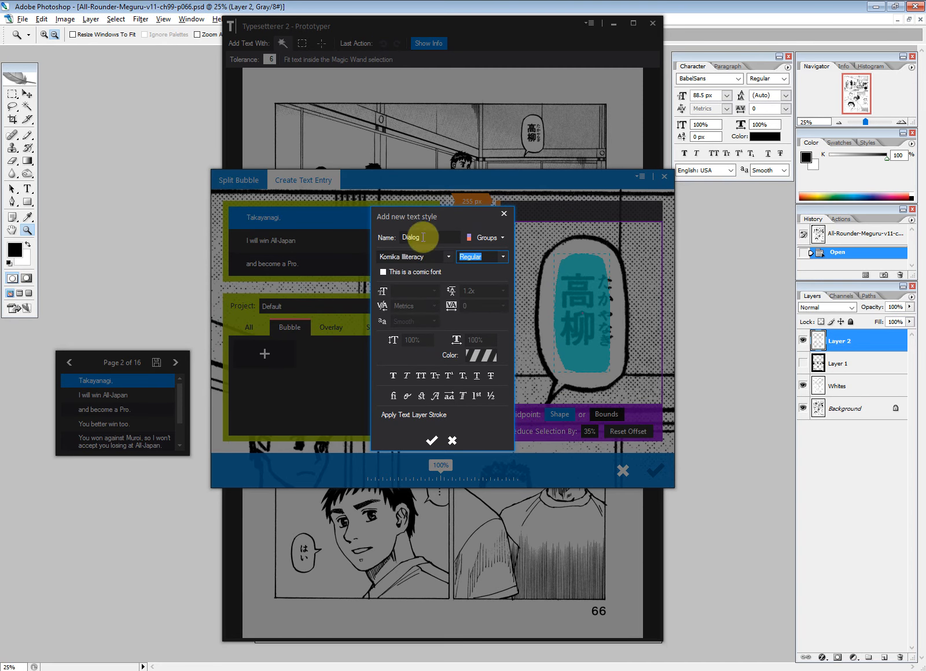
Remove the Special group from the "Dialog" style, mark its font as a comic font and save the style
left_click(485, 237)
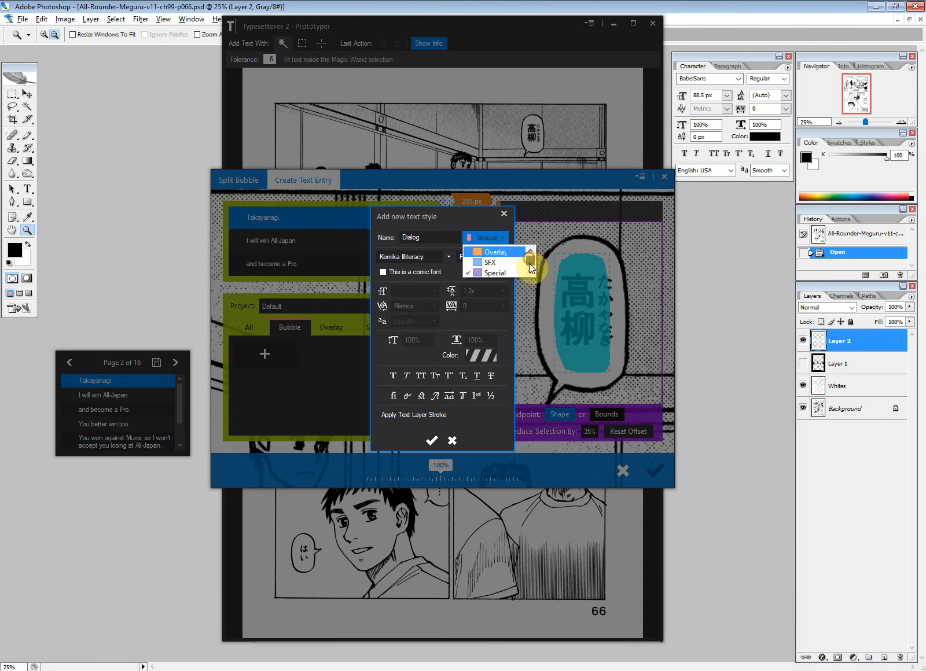
left_click(517, 262)
mouse_move(454, 215)
left_mouse_down()
mouse_move(447, 190)
mouse_move(445, 211)
left_mouse_up()
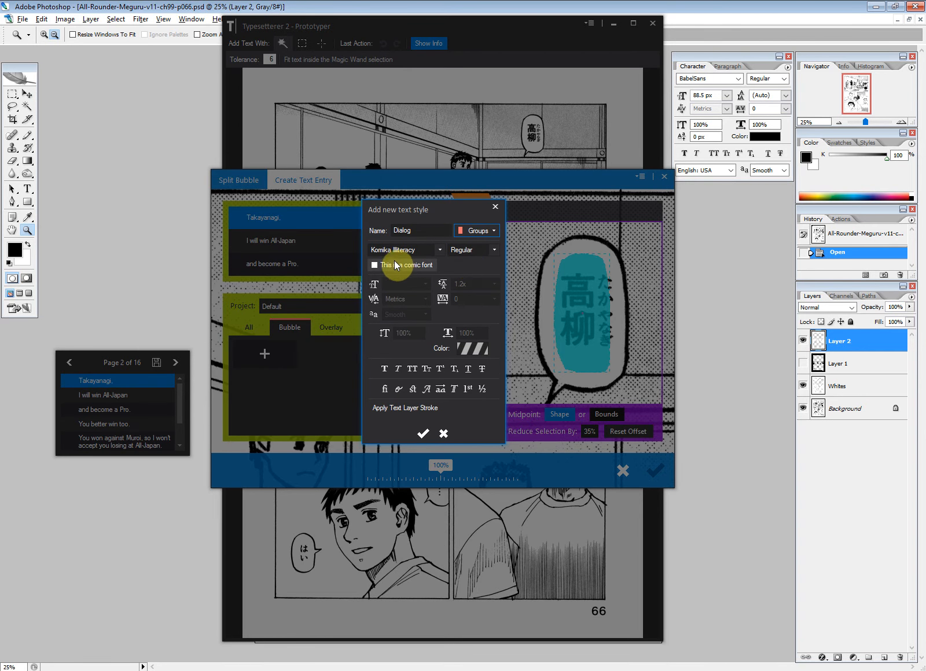
mouse_move(399, 267)
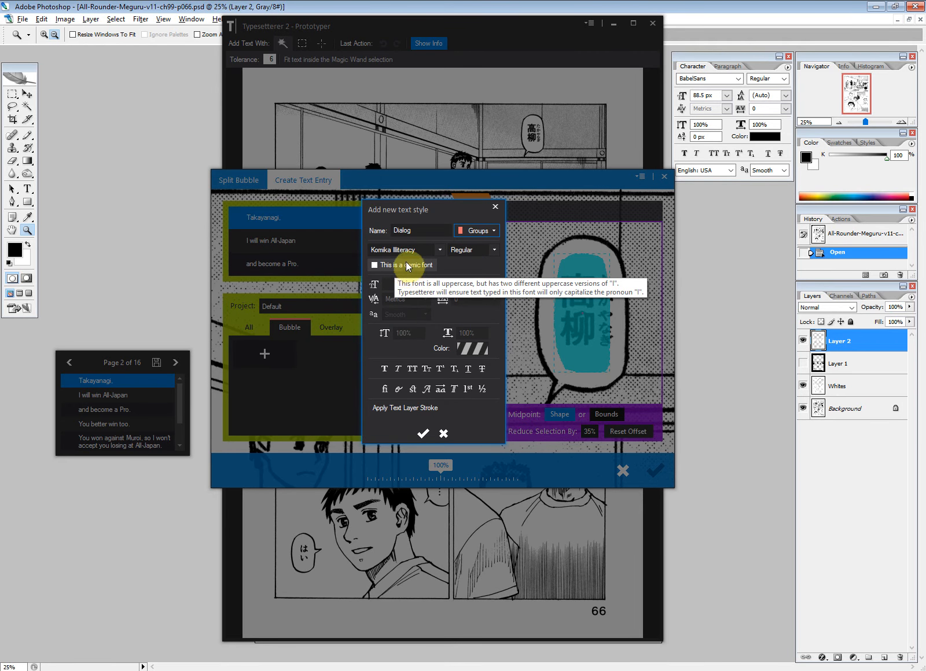
left_click(407, 267)
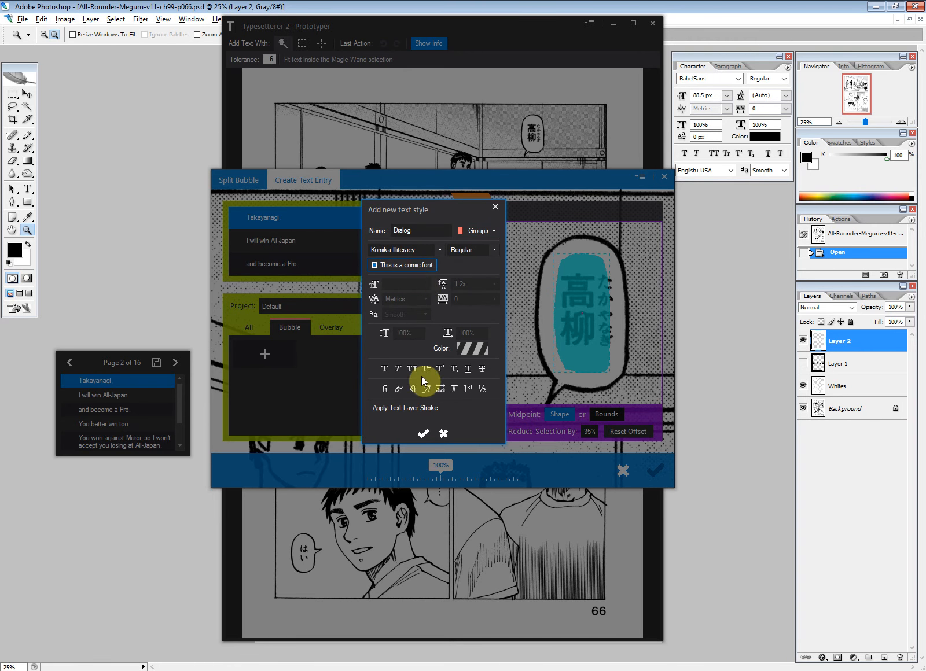
left_click(402, 267)
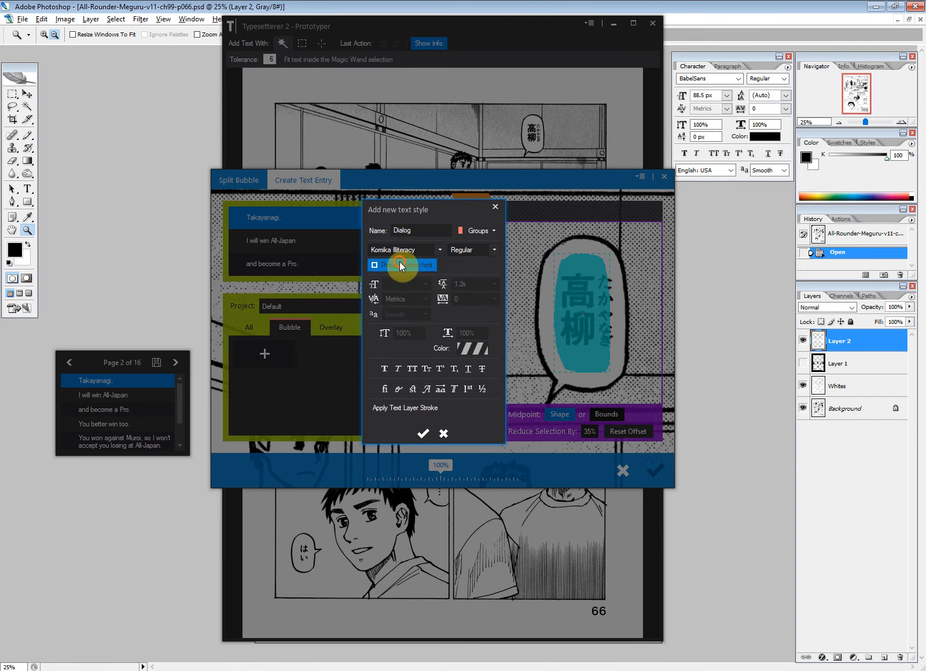
left_click(425, 434)
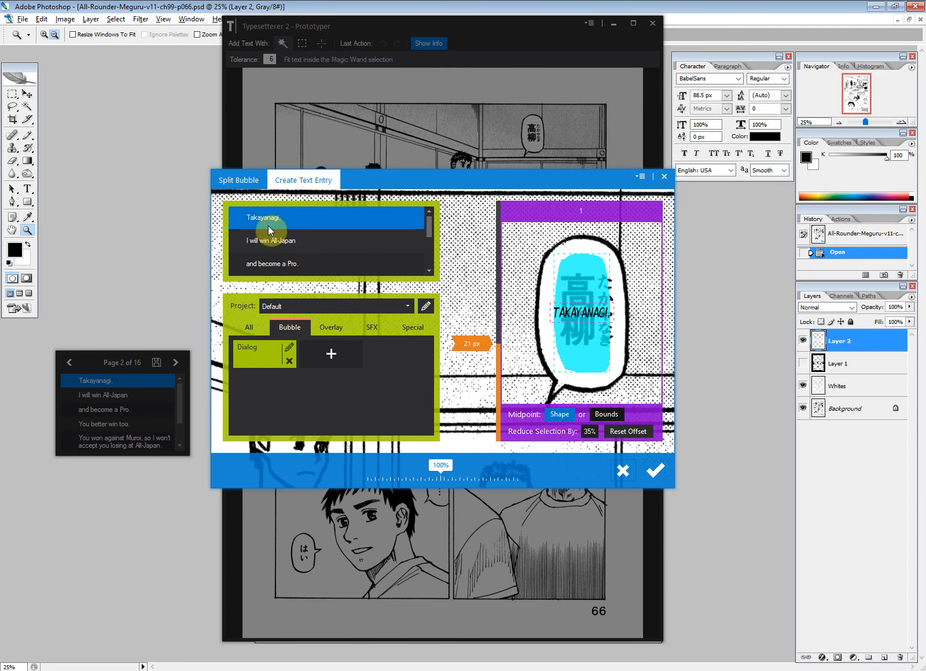
Replace the first script line with "I want this to be RIGHT" and check its capital I in the bubble preview
left_click(249, 216)
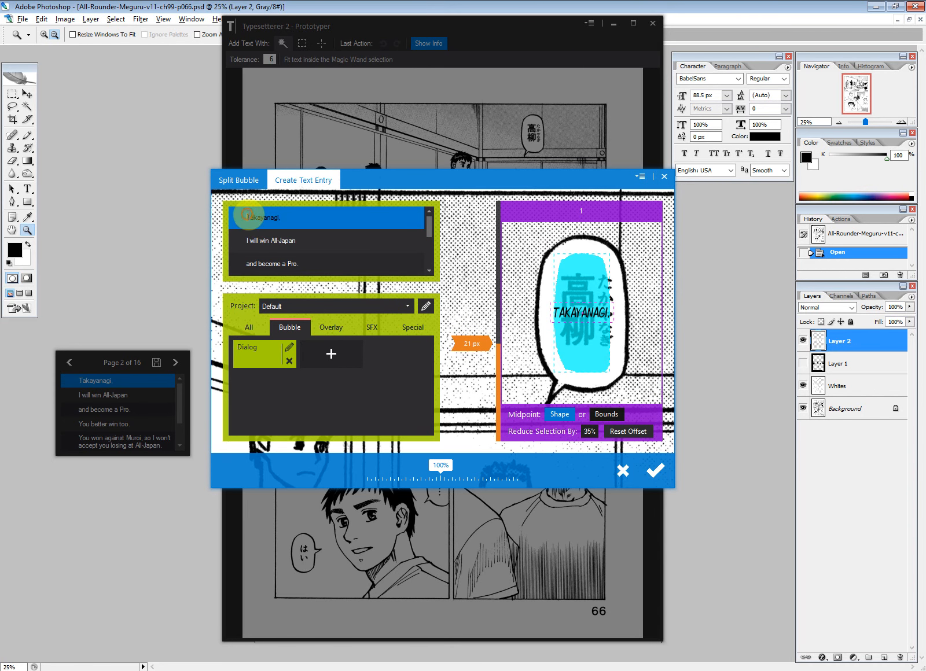
left_click_drag(249, 216, 252, 216)
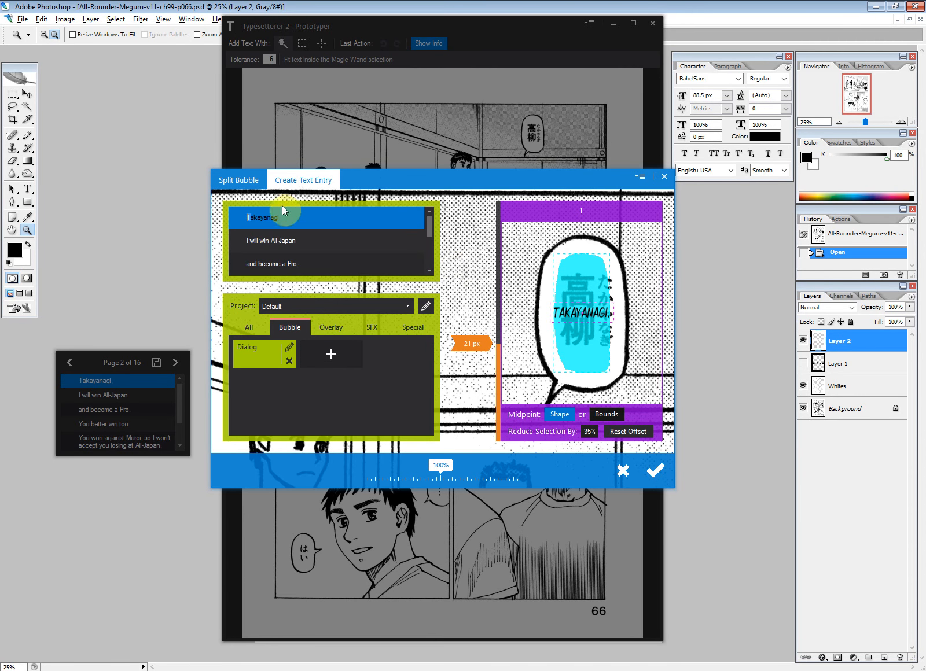
left_click_drag(286, 216, 213, 211)
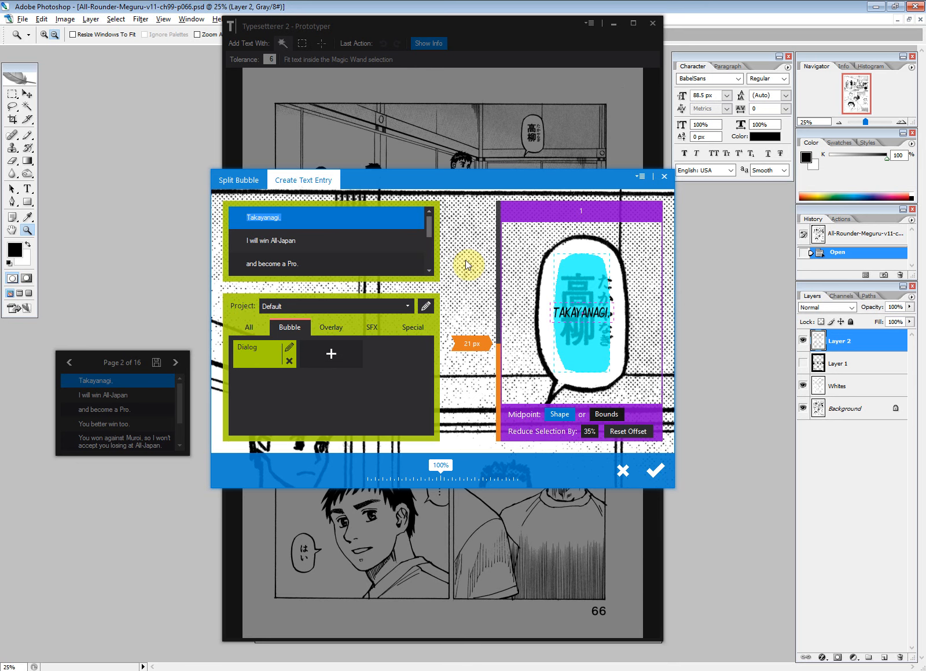
key("BackSpace")
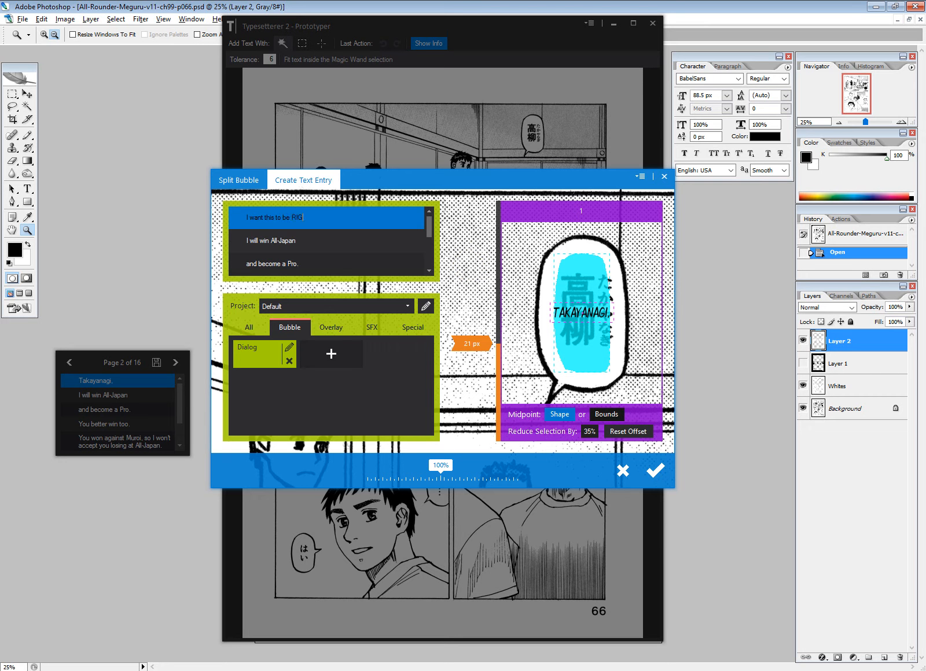
key("Return")
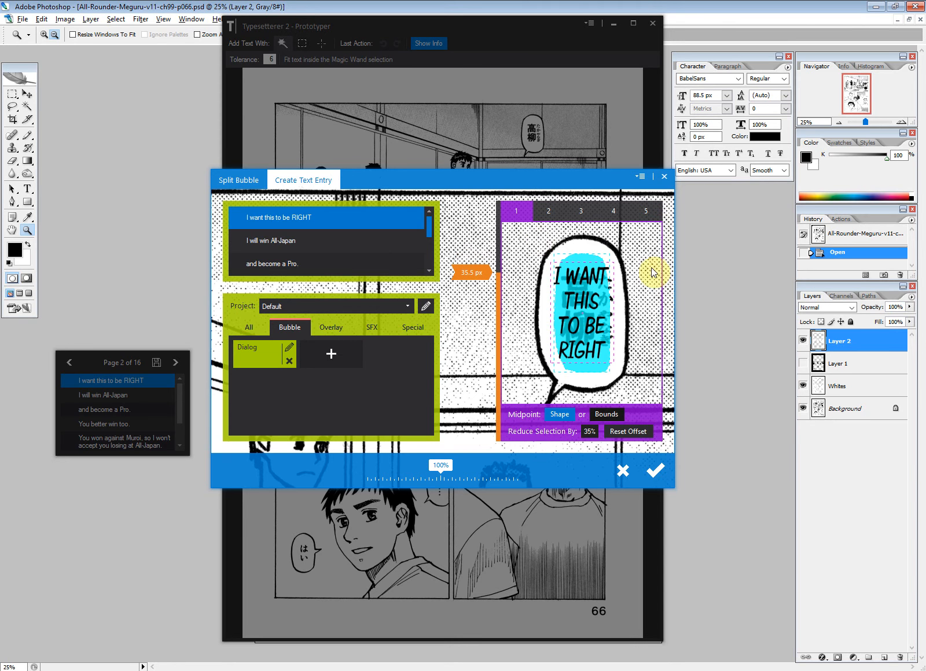
left_click(557, 283)
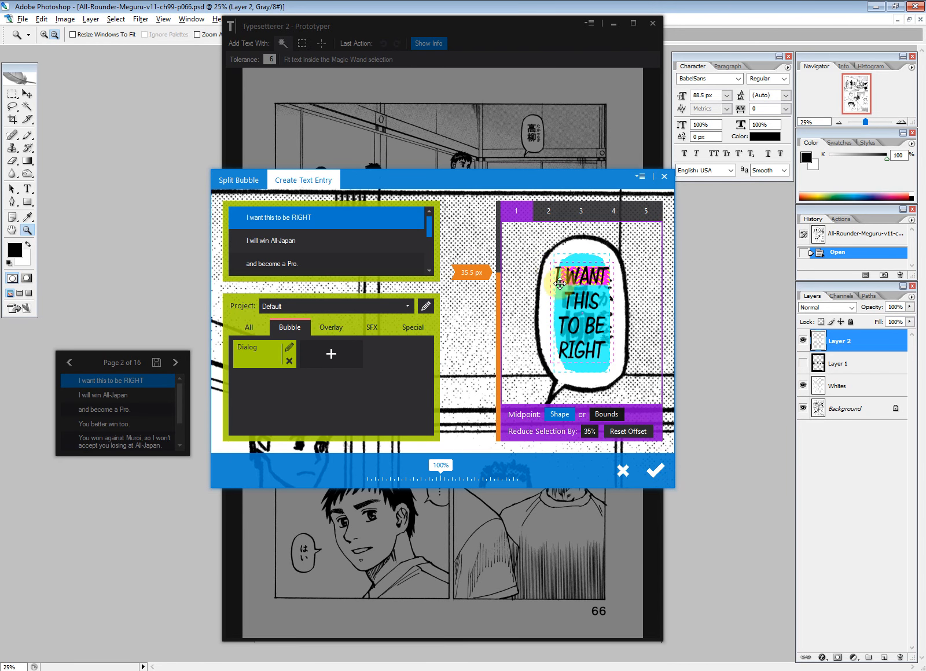
left_click(566, 284)
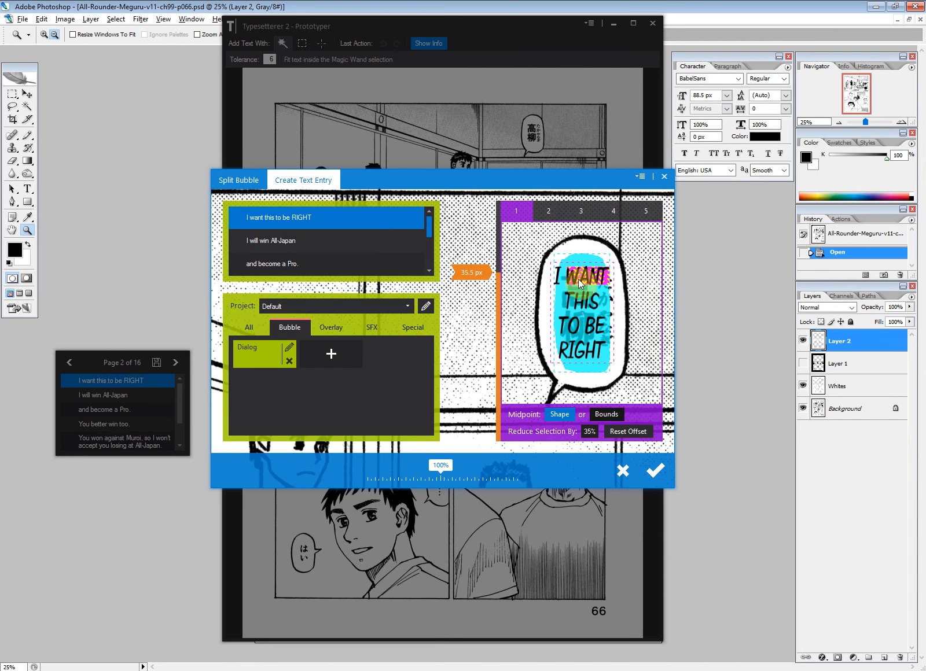
Reopen the "Dialog" text style, read the explanation of its comic font option and save the style
left_click(363, 256)
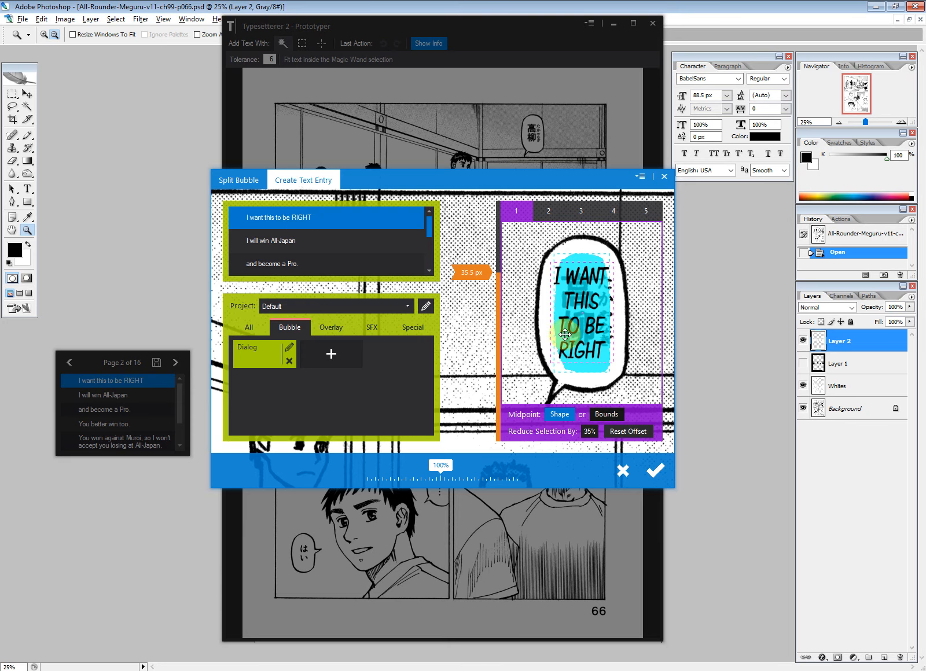
left_click(290, 348)
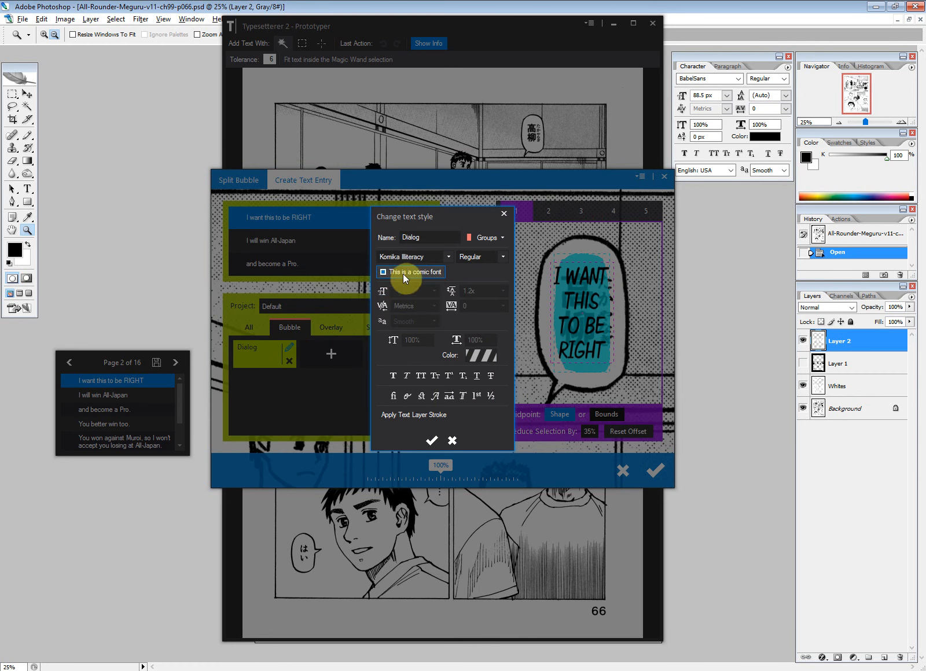
left_click(442, 272)
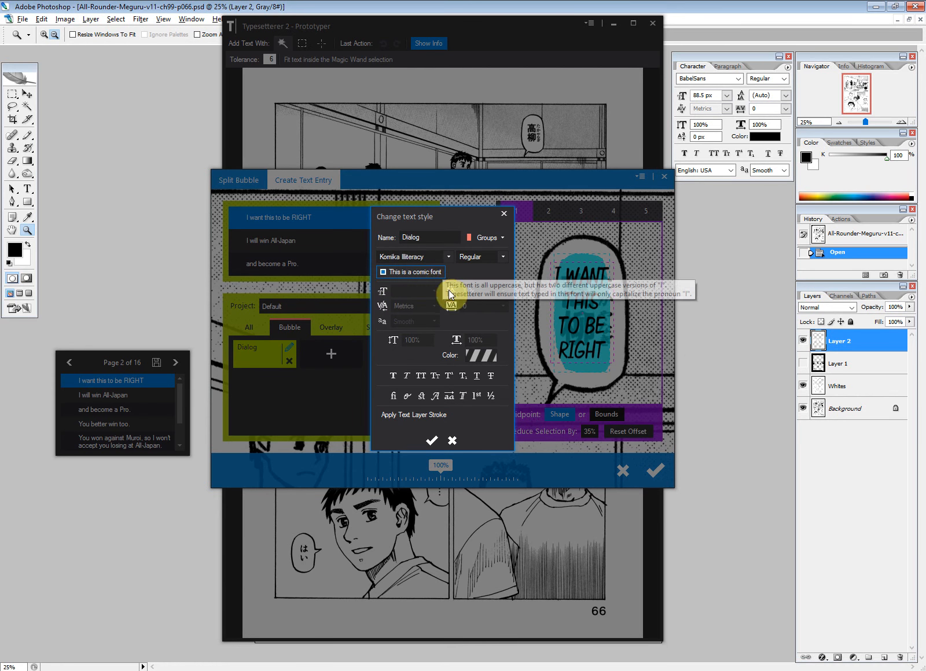
left_click(430, 440)
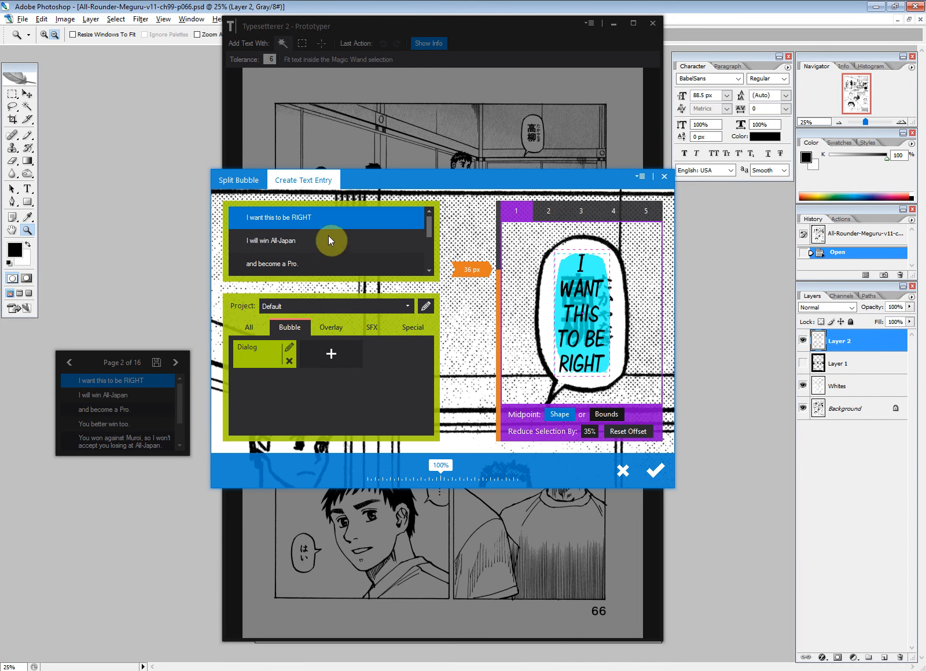
Replace the first script line with "Takayanagi," including the trailing comma
double_click(312, 221)
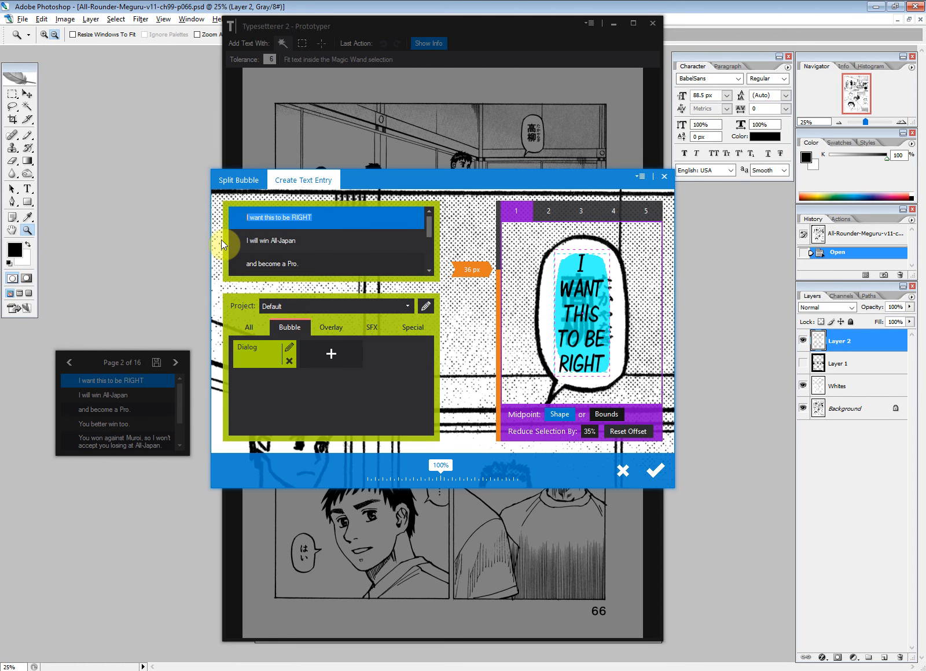
type("Takayanagi")
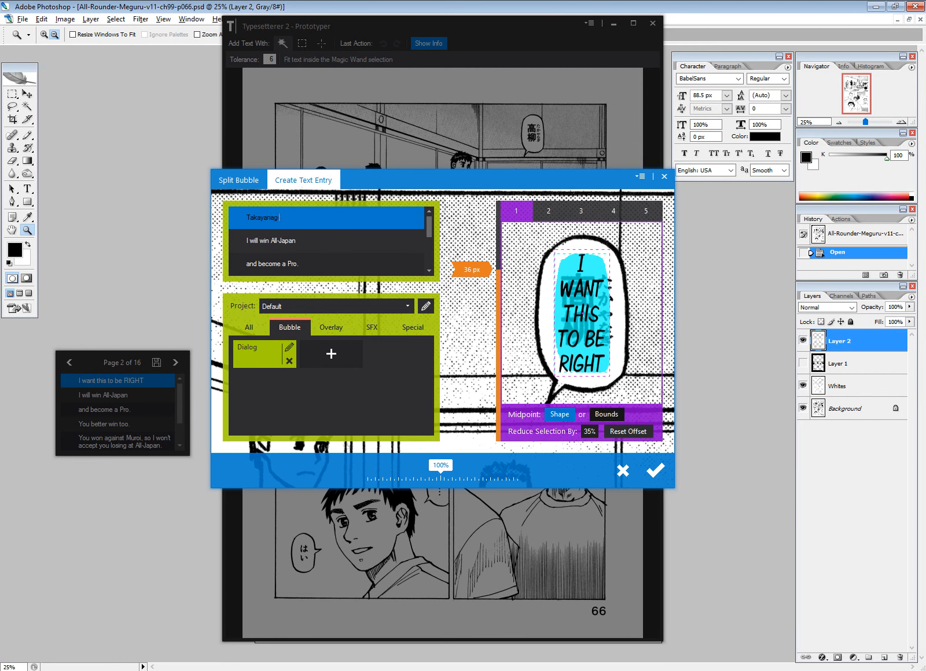
left_click(221, 241)
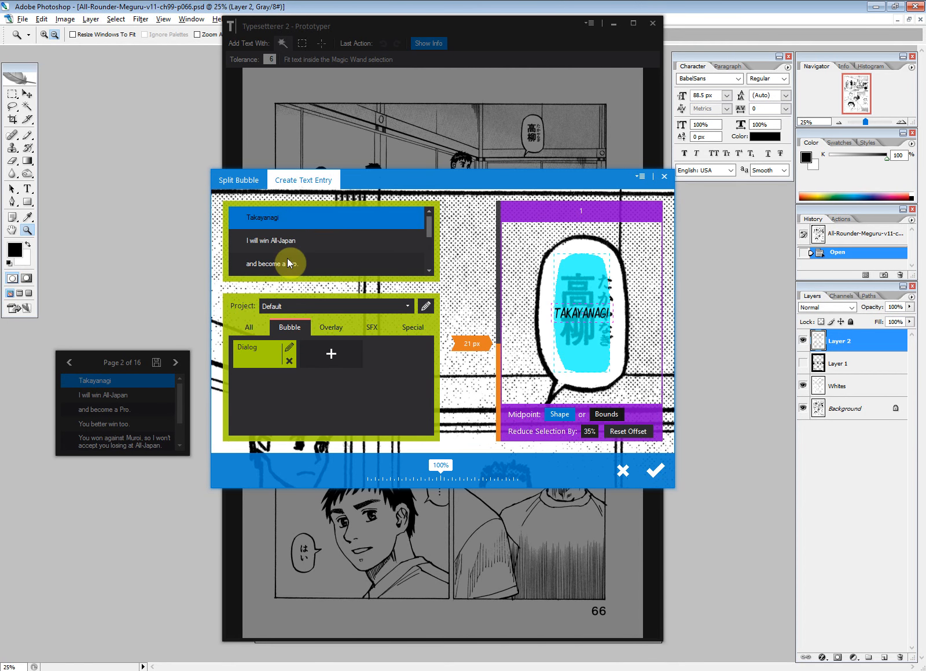
type(",")
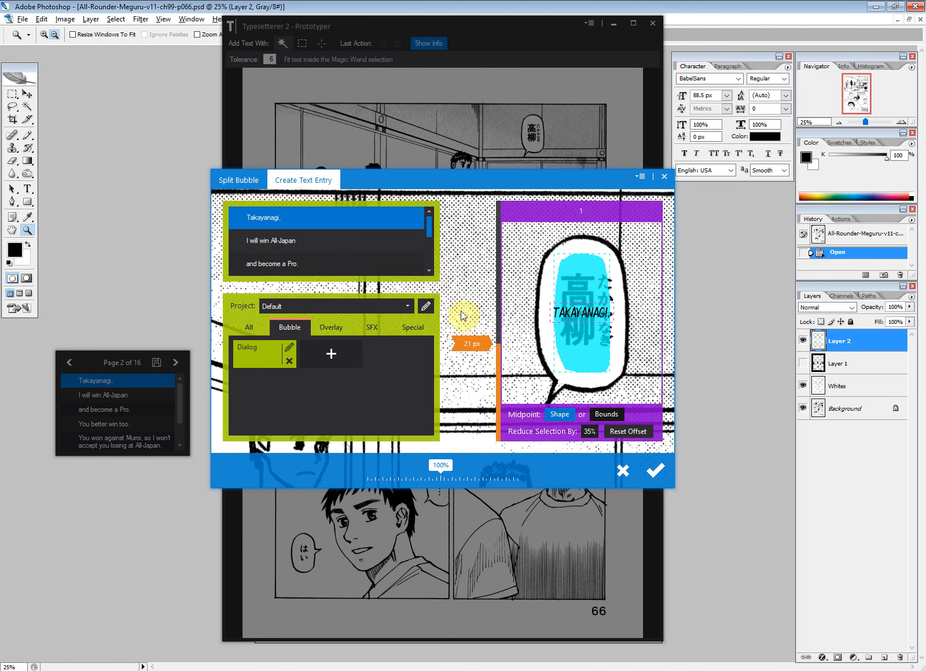
Try different break points in "Takayanagi," in the preview, hyphenate it after "Taka" and enlarge the text to about 37 px
left_click_drag(464, 343, 461, 314)
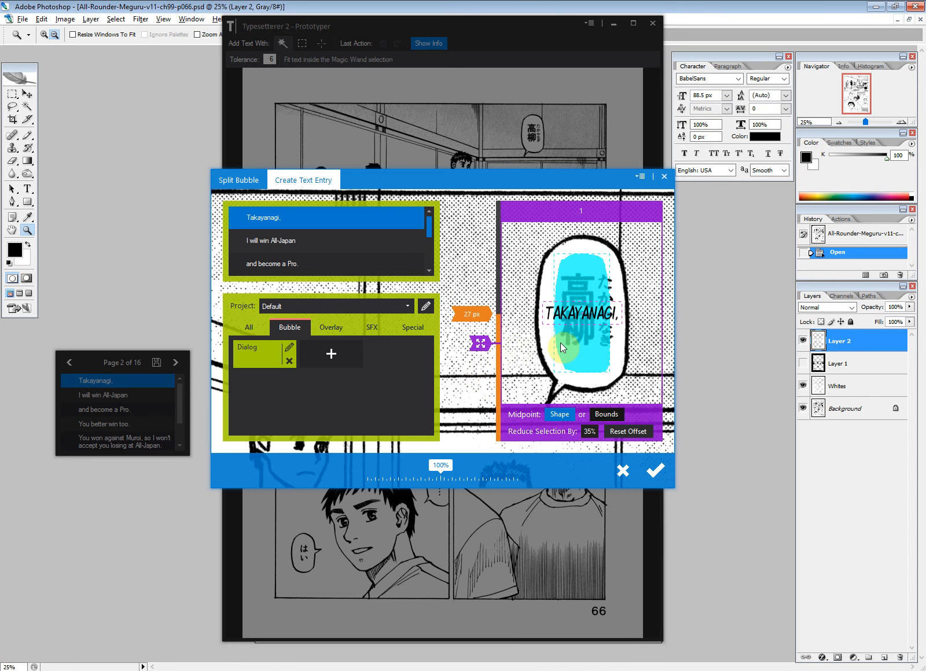
left_click_drag(619, 316, 584, 320)
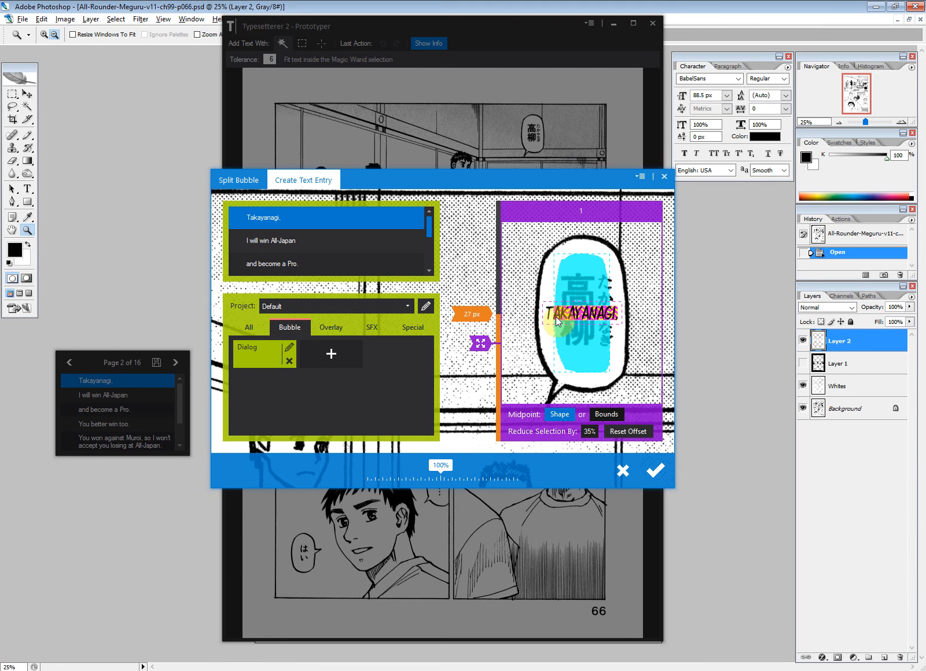
left_click(597, 318)
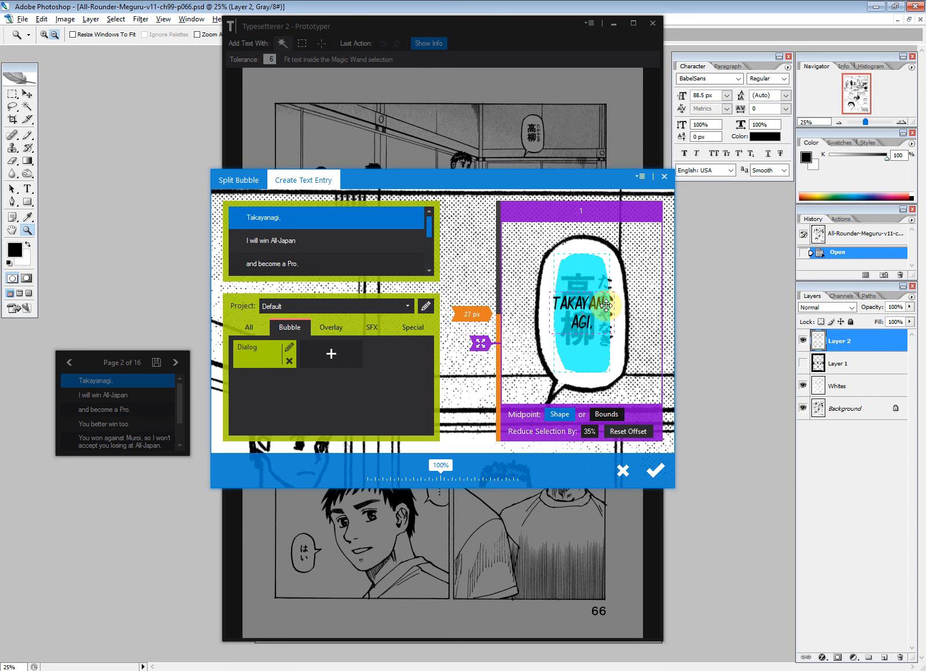
left_click(577, 325)
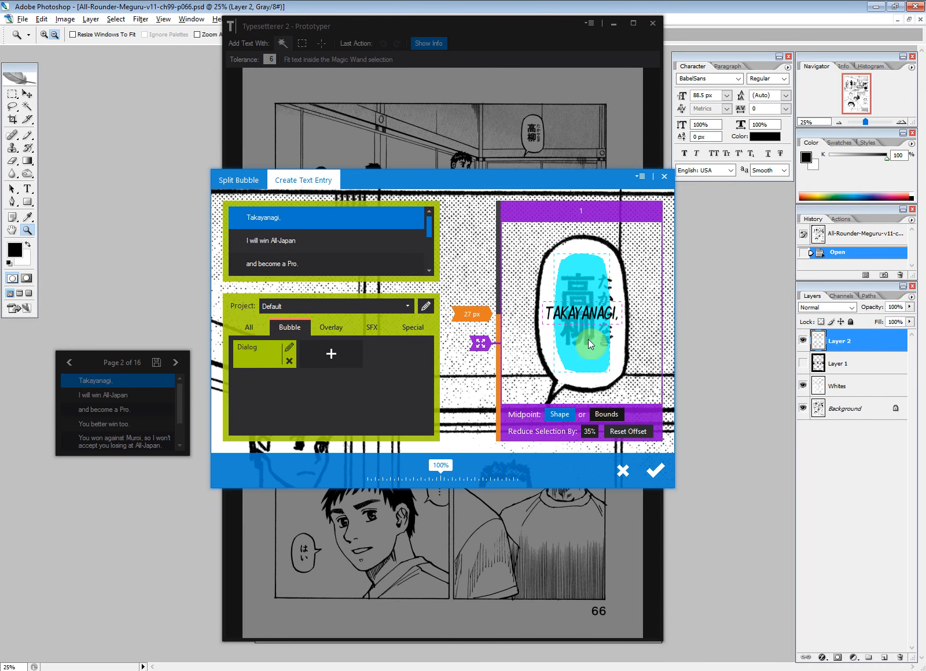
left_click(575, 322)
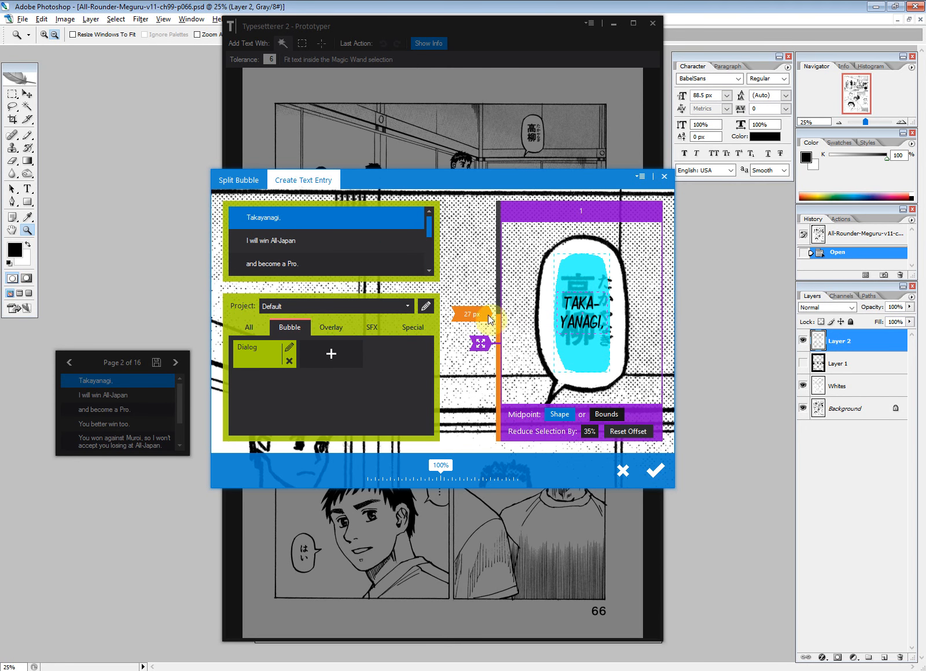
left_click_drag(471, 309, 474, 265)
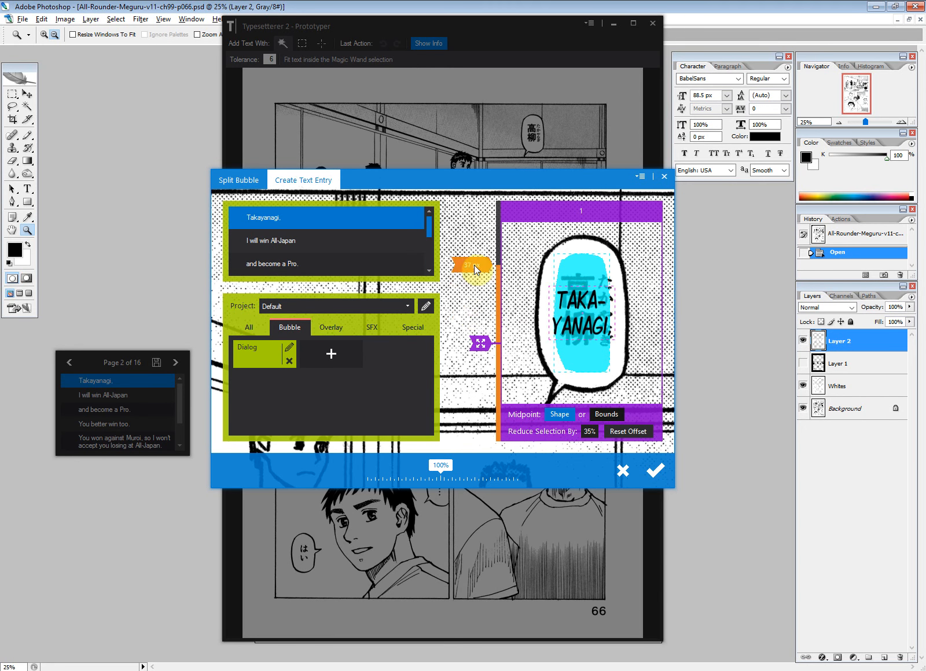
Set the "Dialog" style's font size to 55, save the style and apply that size to the bubble text
left_click(290, 348)
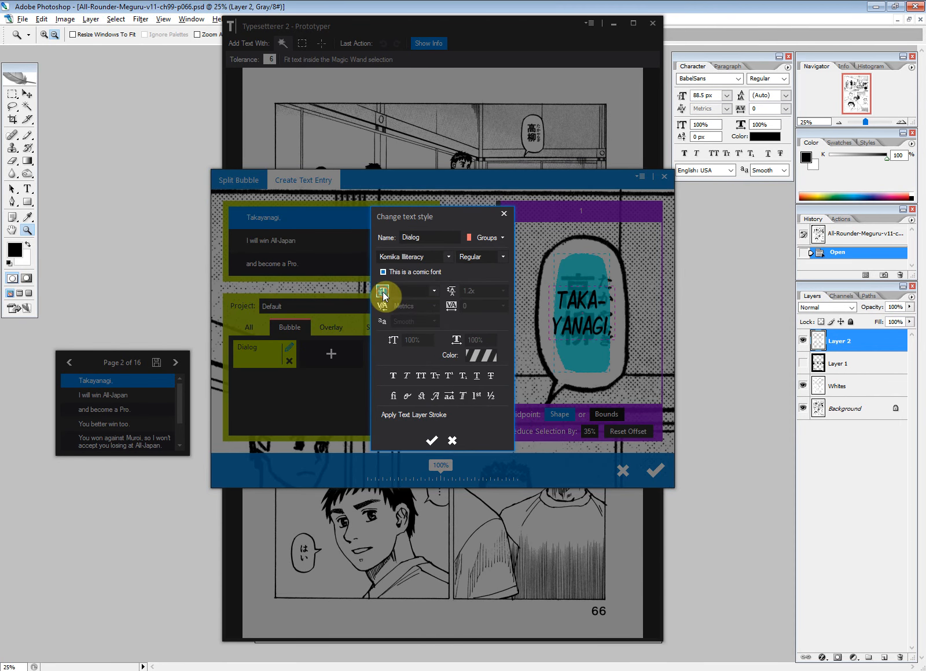
left_click(383, 292)
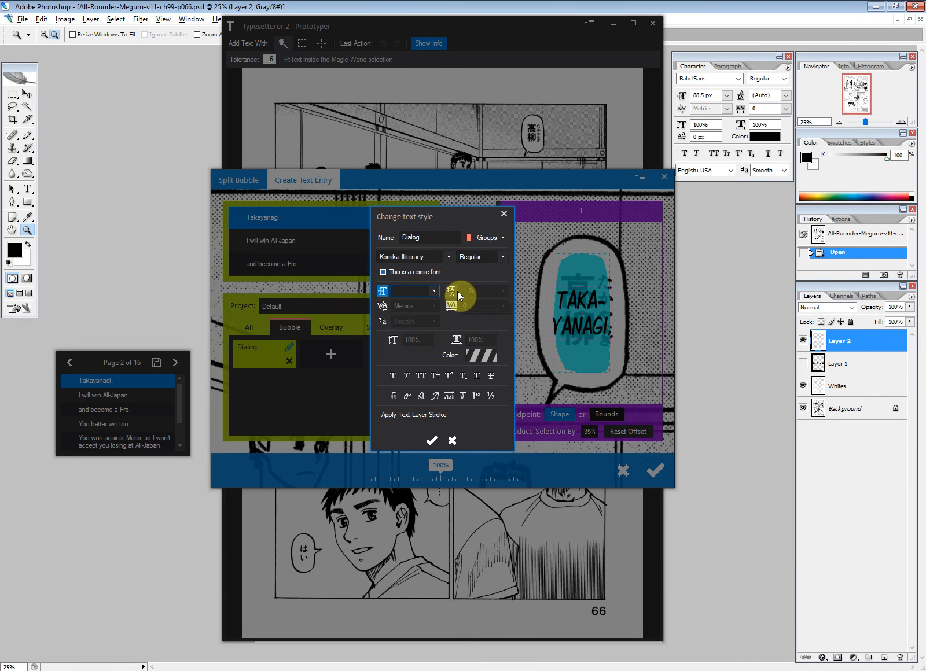
type("55")
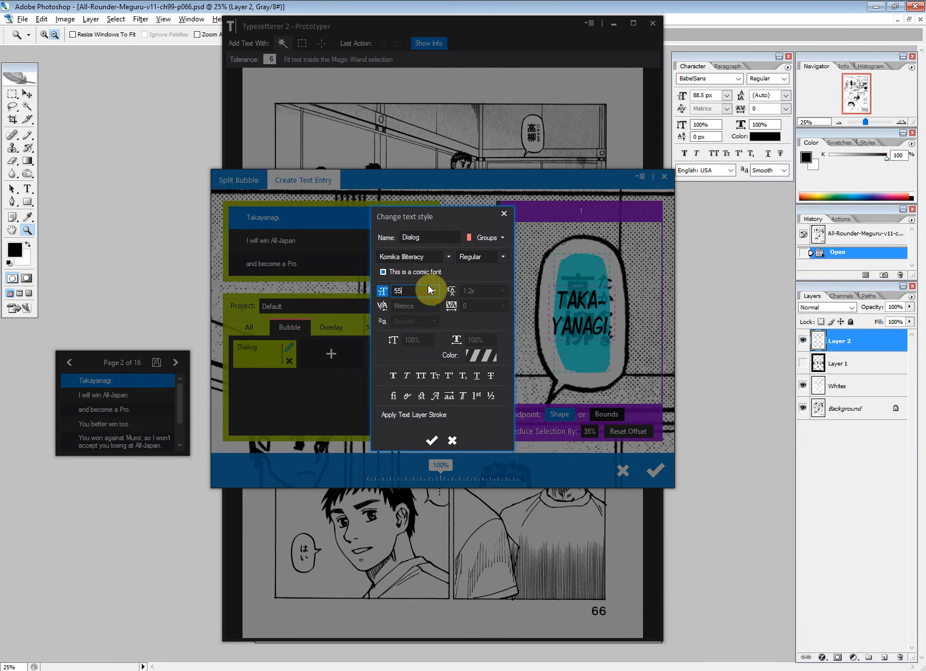
left_click(432, 440)
left_click(481, 240)
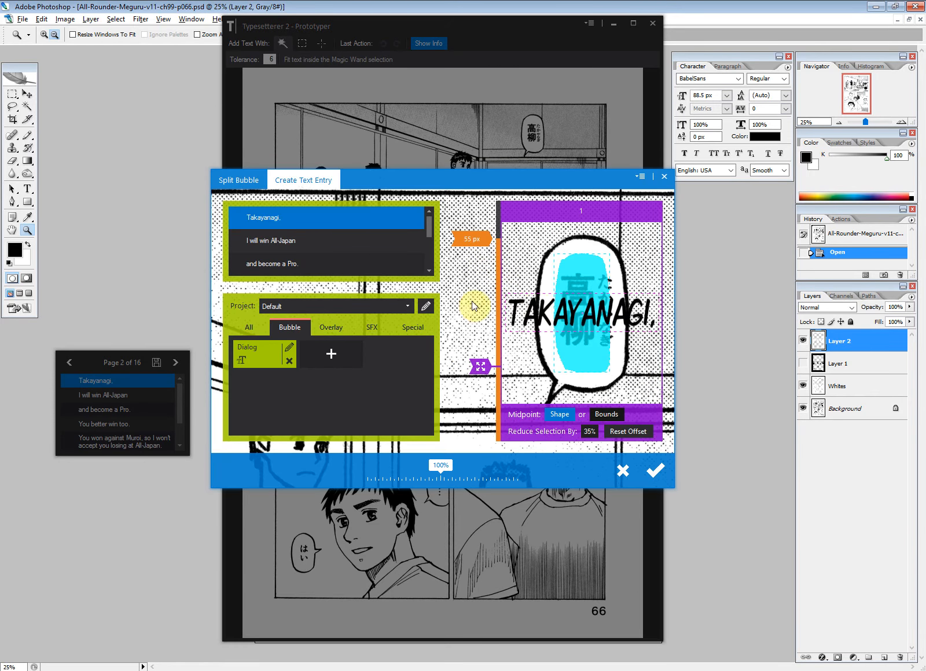
Hyphenate the bubble text as "Taka-yanagi,", reduce it to 45 px and place it on the page
left_click(571, 320)
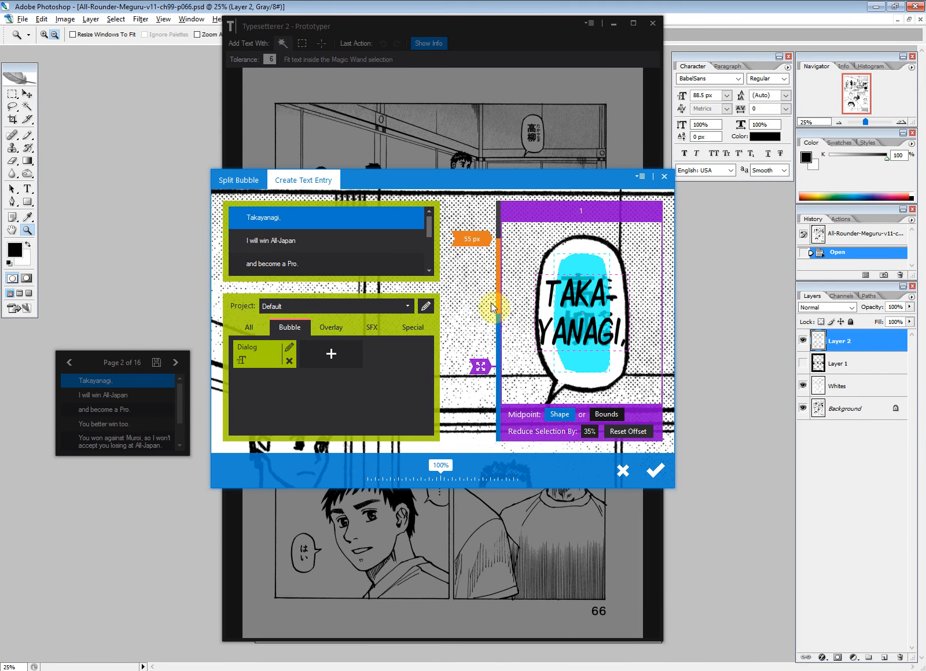
left_click(466, 239)
left_click_drag(466, 237, 469, 259)
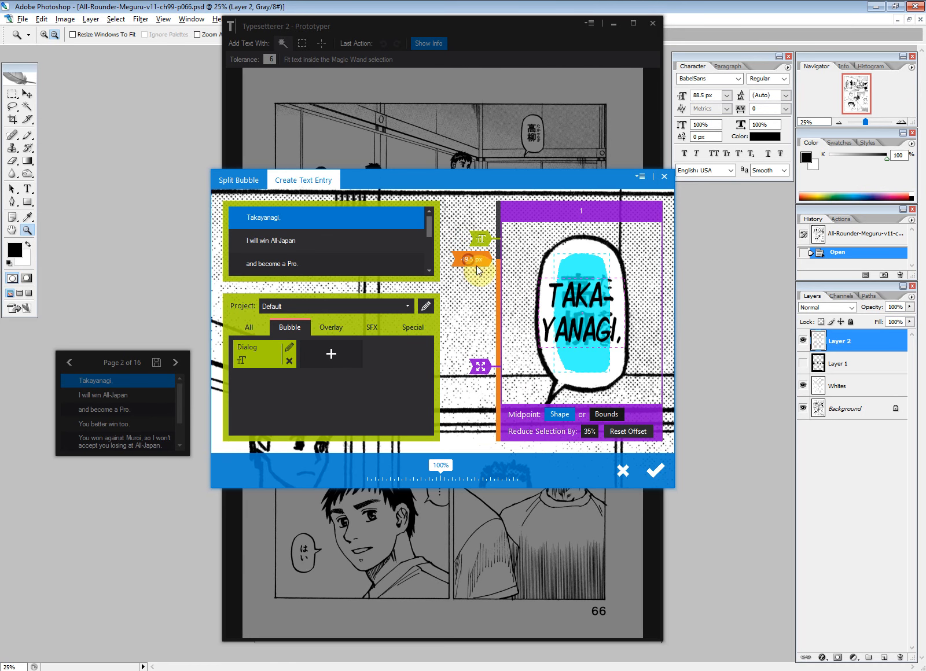
left_click(499, 259)
left_click(497, 276)
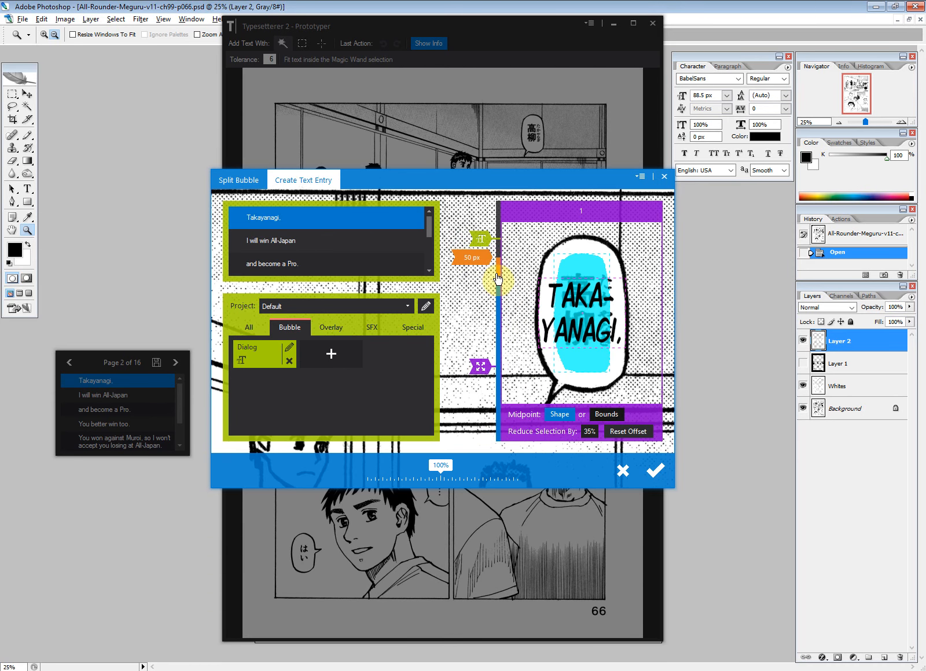
left_click(620, 439)
left_click(654, 471)
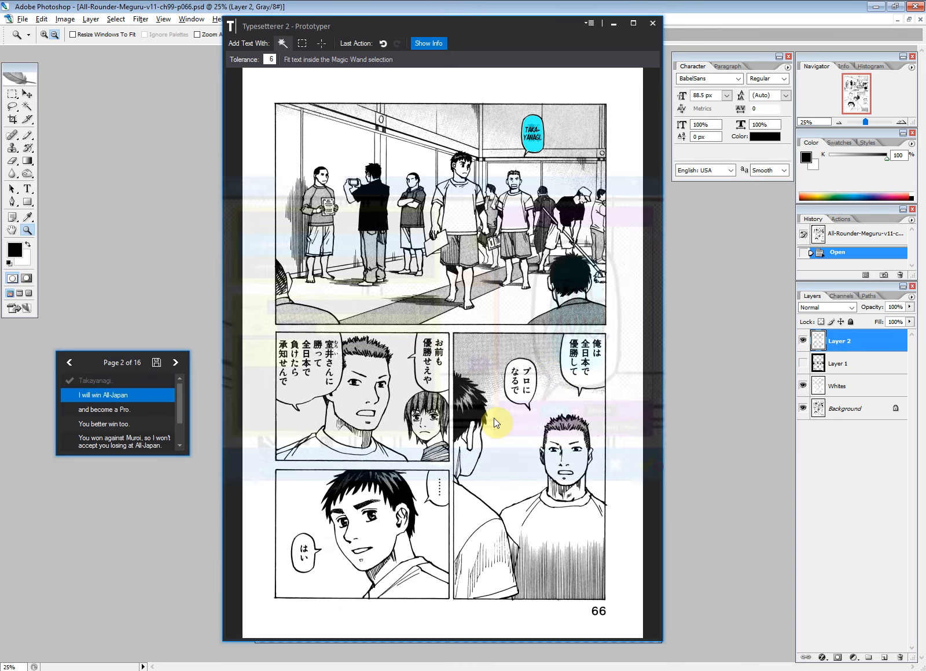
Select the bubble in the middle-right panel for "I will win All-Japan" and try text sizes of 38, 45 and 55 px
left_click(567, 369)
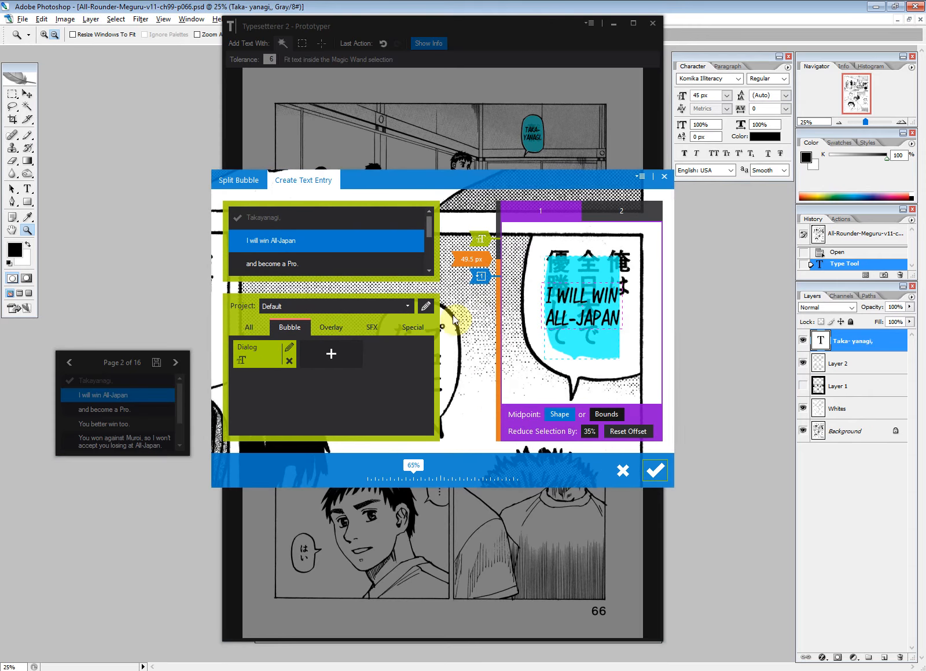
left_click(491, 276)
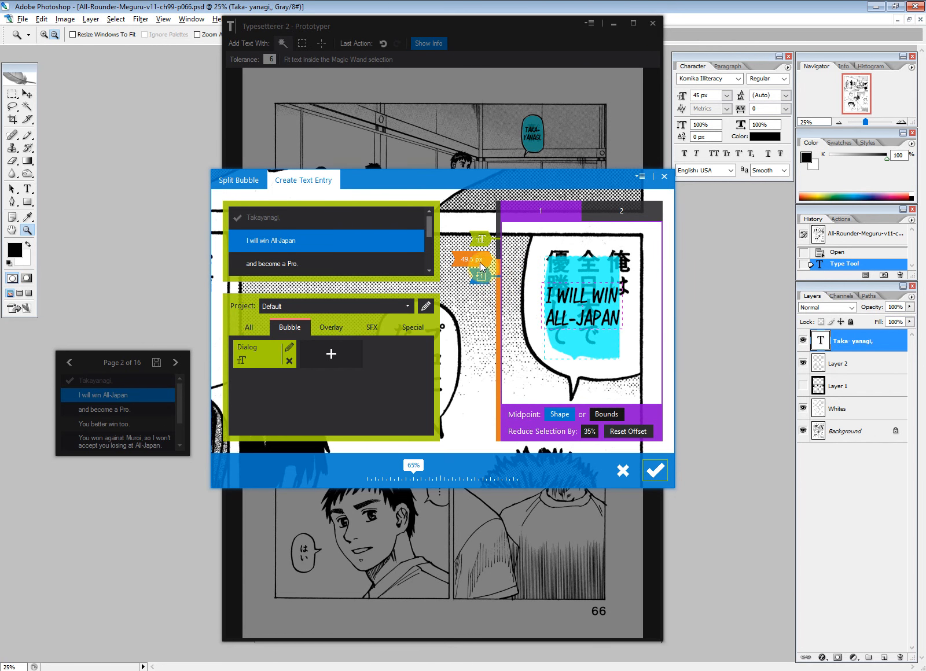
left_click_drag(481, 259, 483, 302)
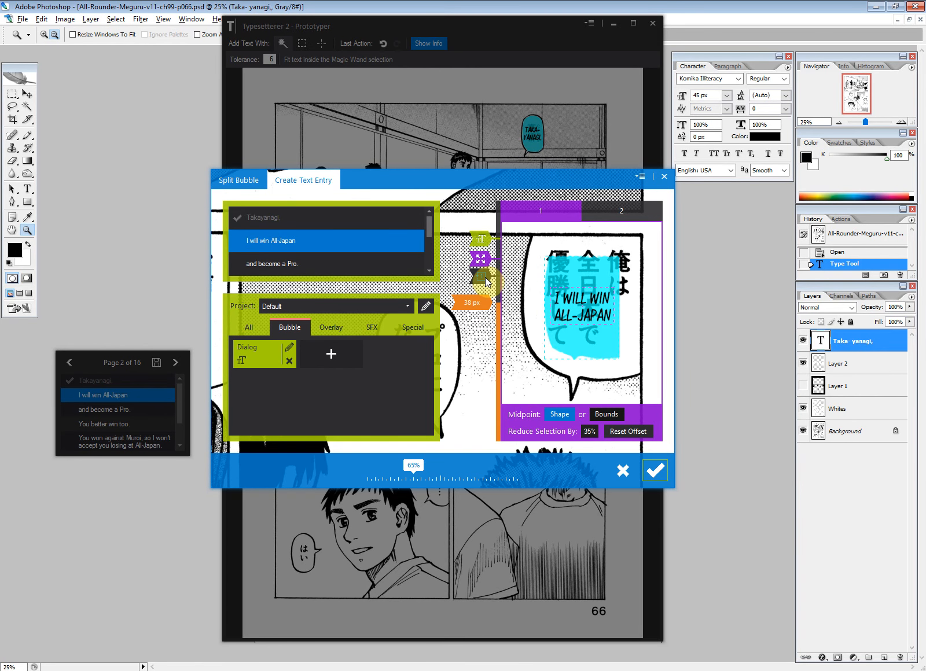
left_click(485, 280)
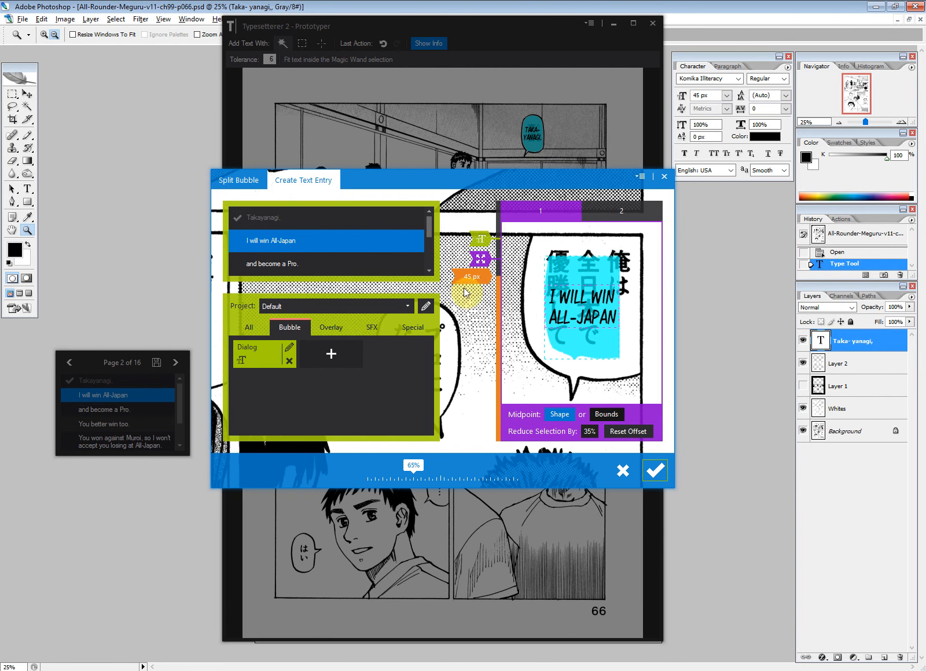
left_click(481, 240)
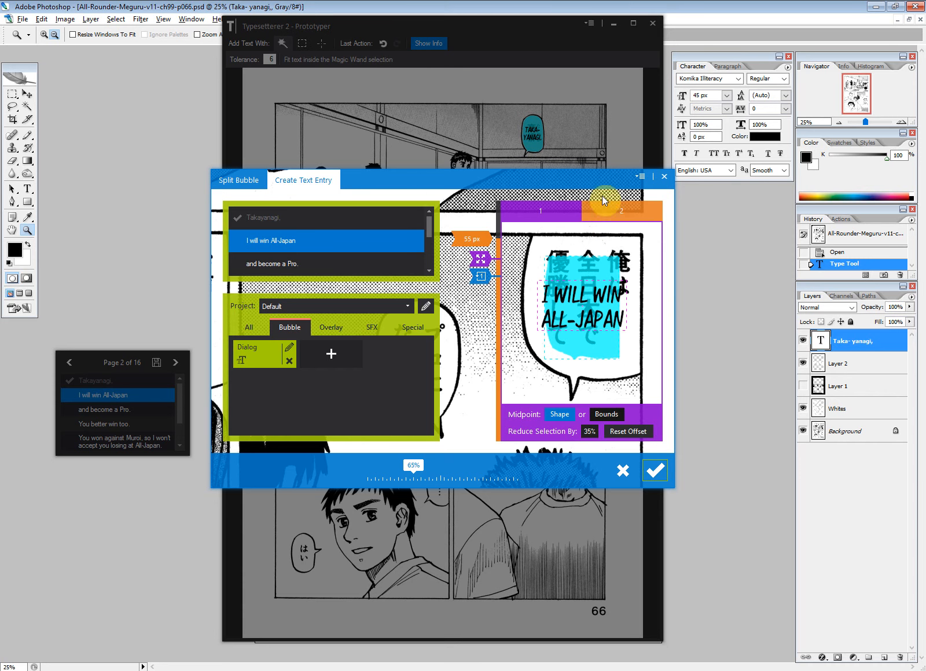
Compare the two line-break layouts for "I will win All-Japan", then place the first layout in the bubble at the style's 55 px
mouse_move(534, 175)
left_mouse_down()
mouse_move(554, 192)
mouse_move(526, 181)
left_mouse_up()
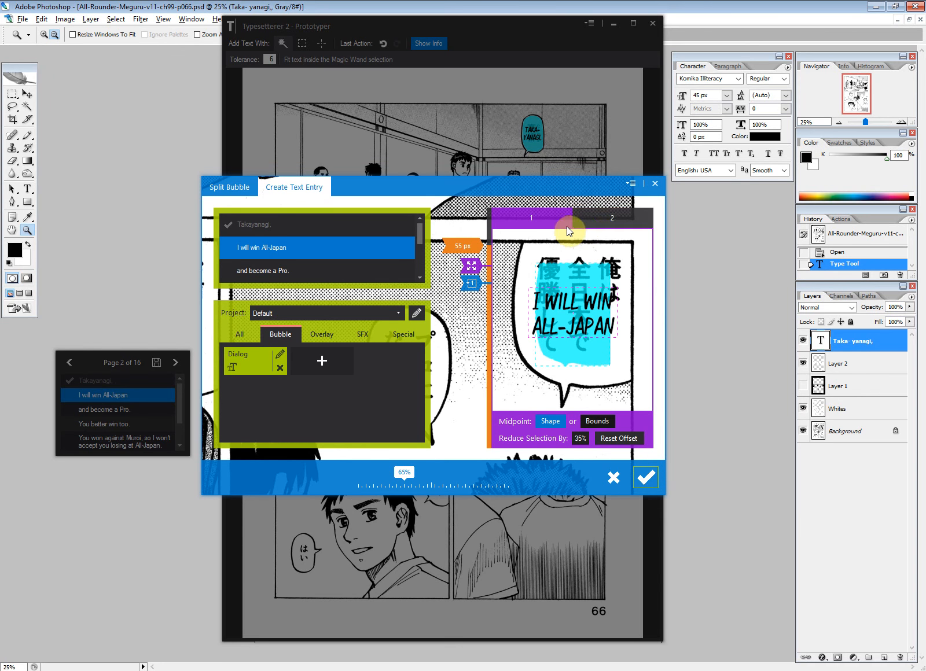
left_click(601, 221)
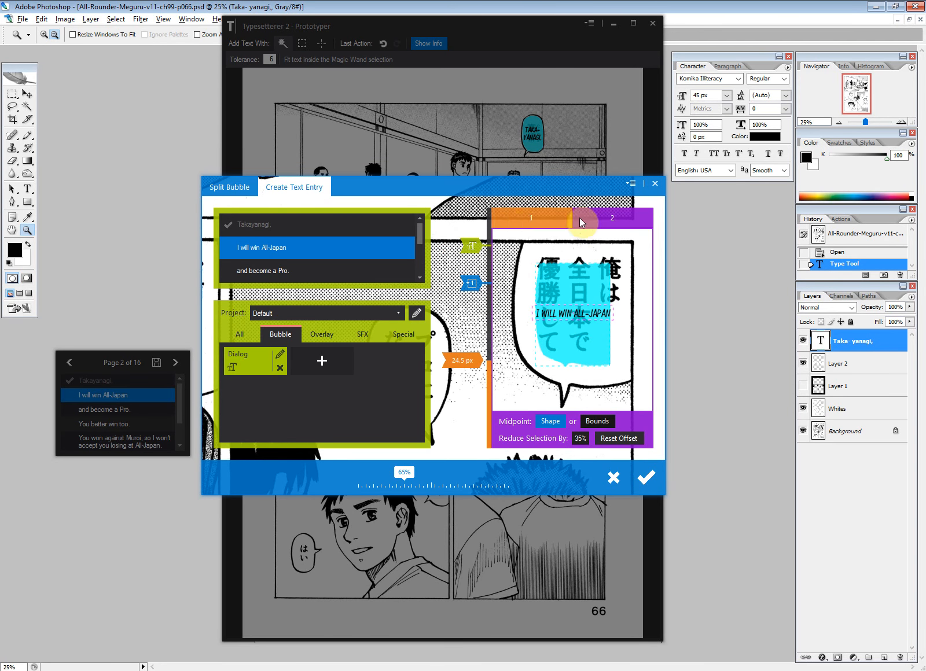
left_click(532, 218)
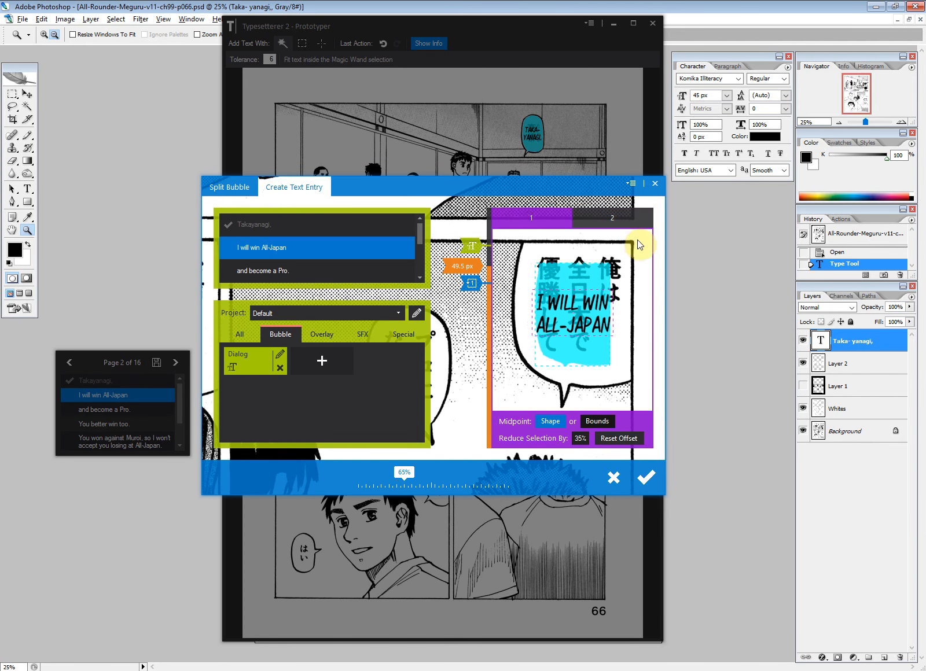
left_click(487, 259)
left_click(472, 246)
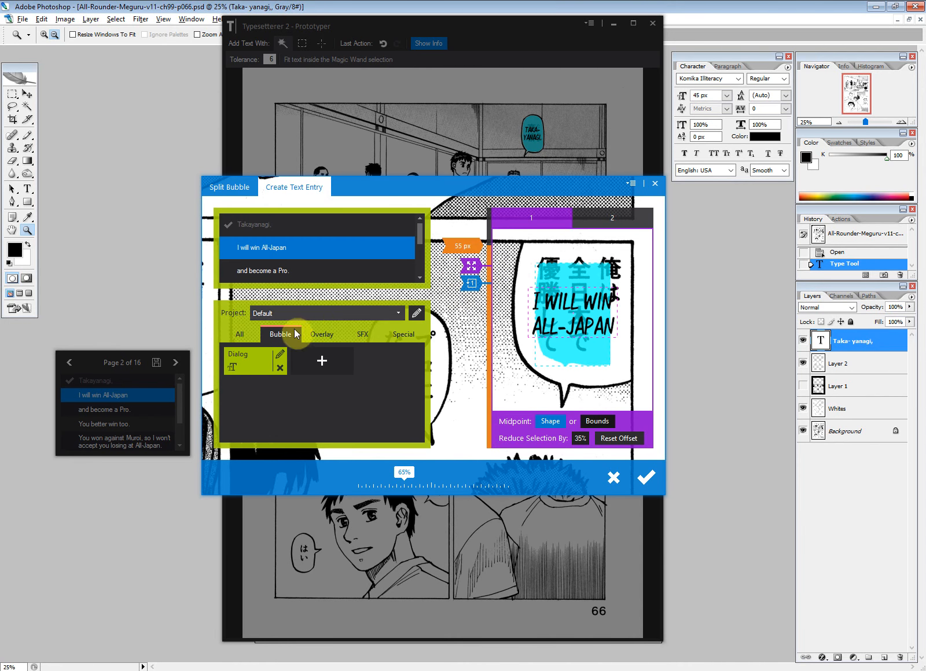
left_click(647, 478)
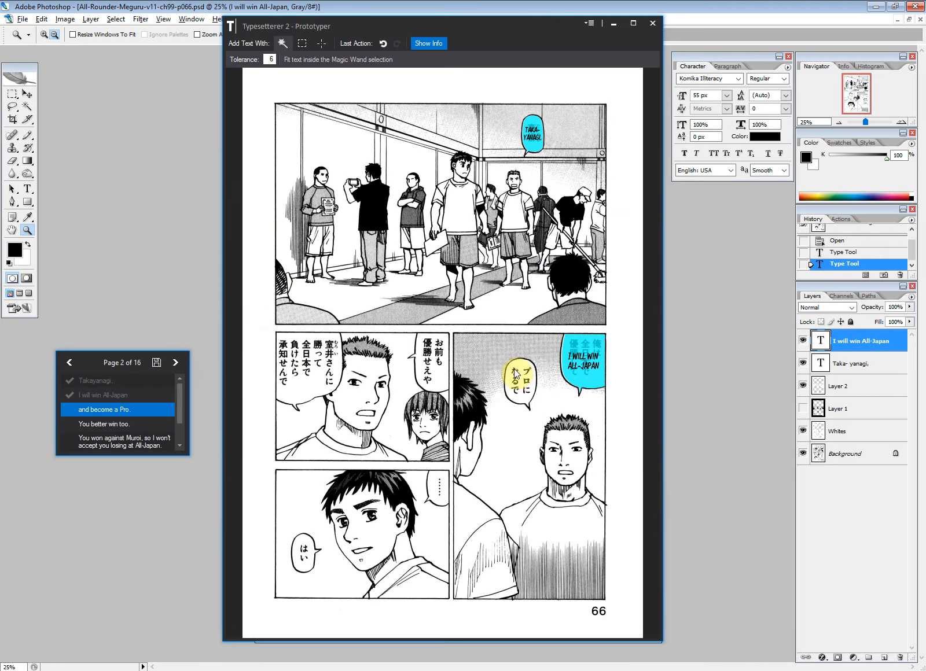
Fill the left bubble of the tall right-hand panel with "and become a Pro." using the second line-break layout at 55 px
left_click(520, 397)
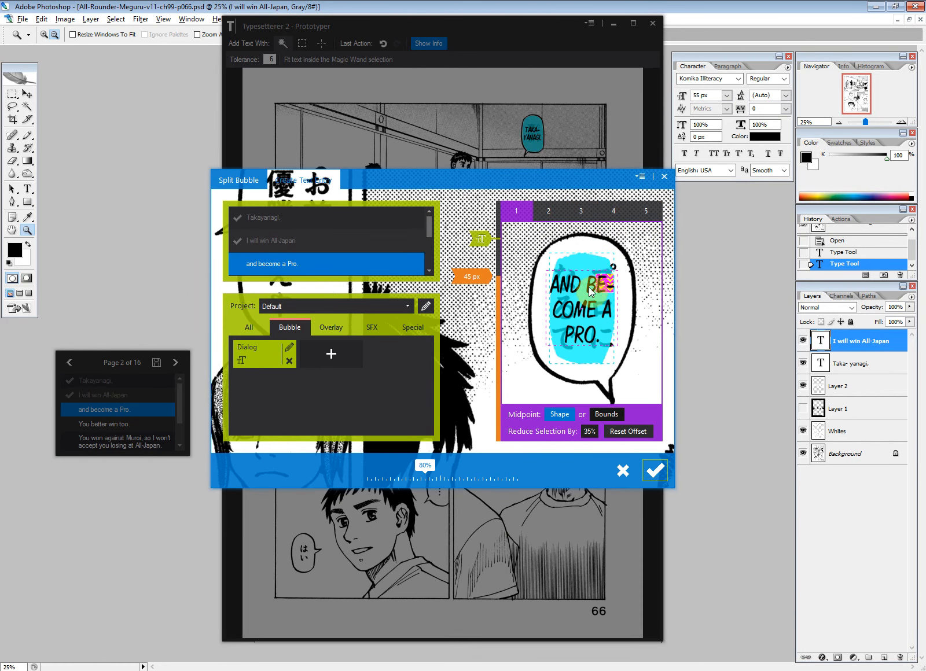
left_click_drag(560, 289, 554, 286)
left_click(551, 212)
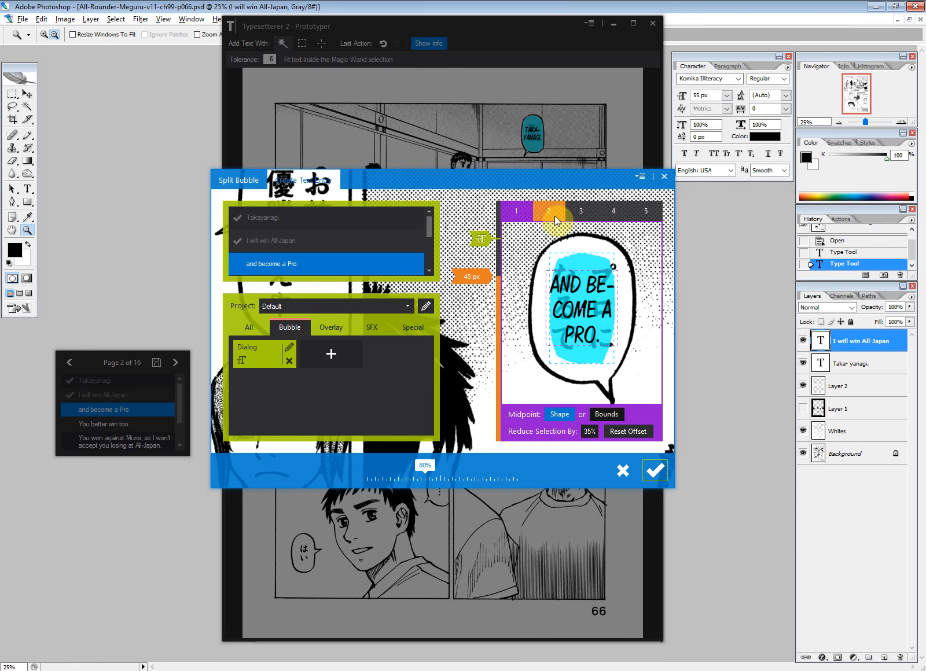
left_click(556, 214)
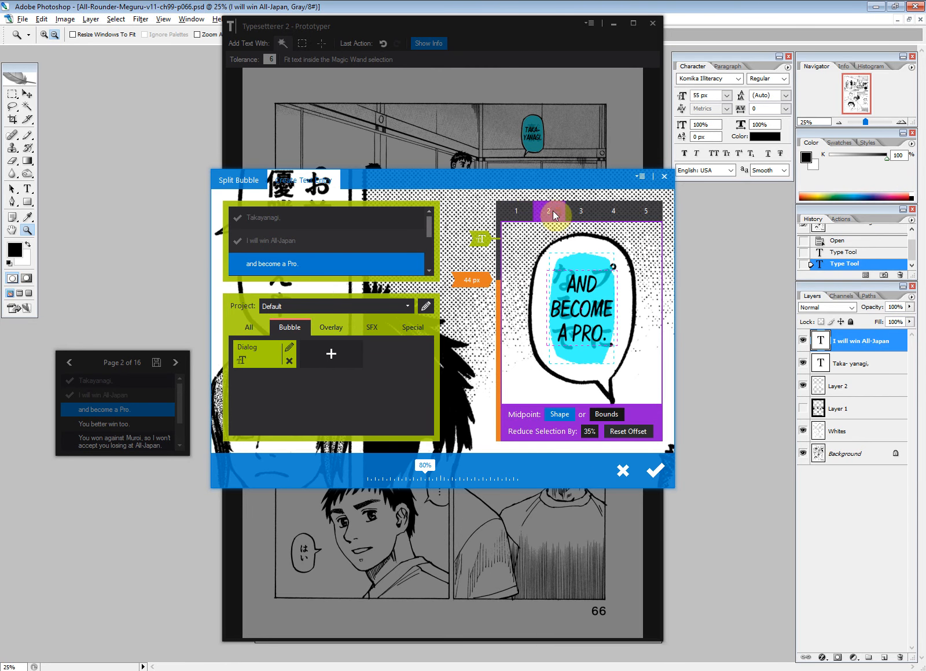
left_click(498, 259)
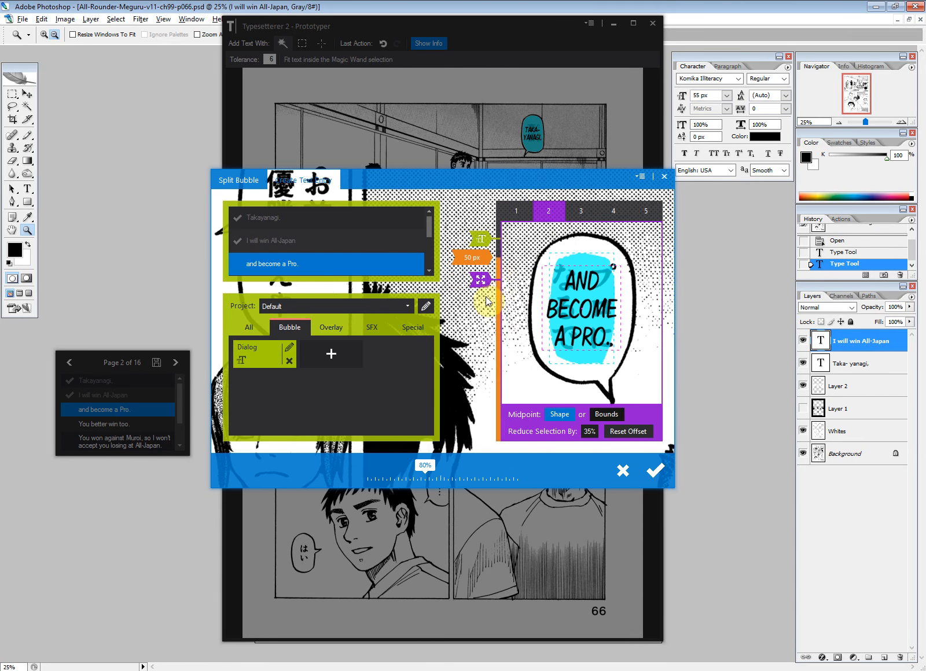
left_click(499, 240)
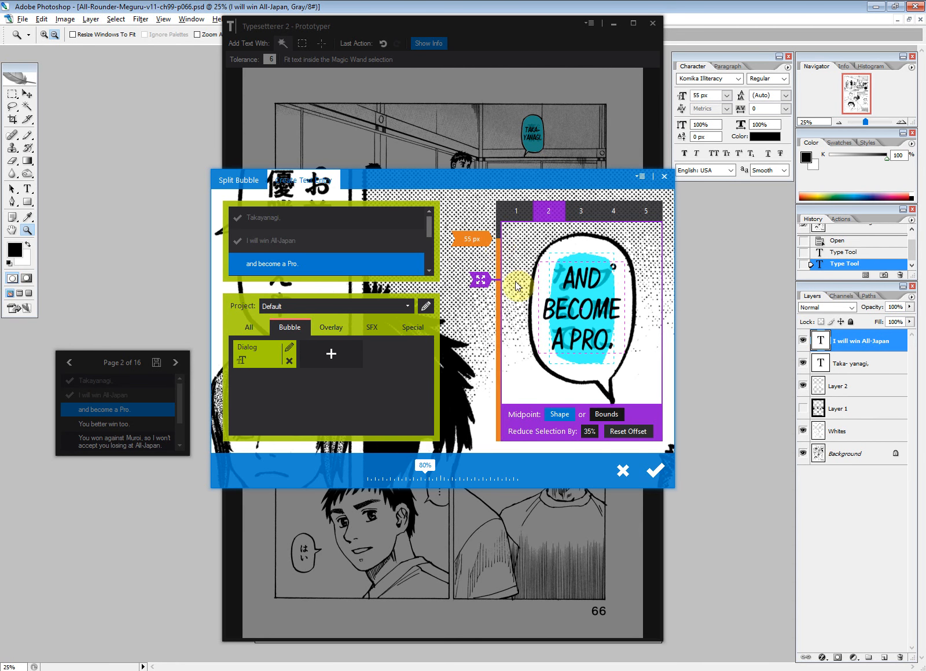
left_click(655, 470)
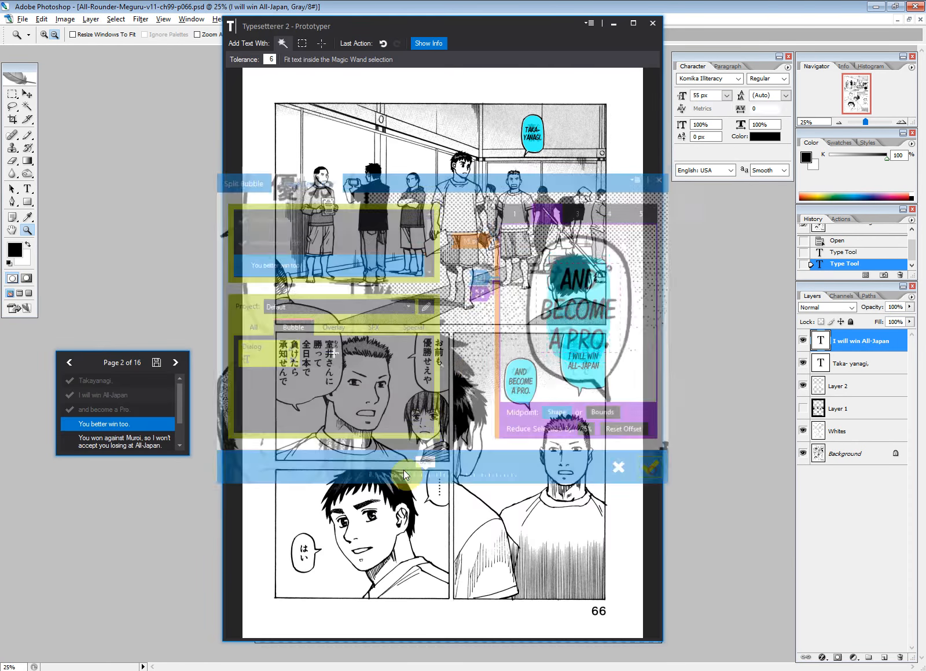
Fill the right bubble of the middle-left panel with "You better win too." using the second line-break layout at 44 px
left_click(430, 373)
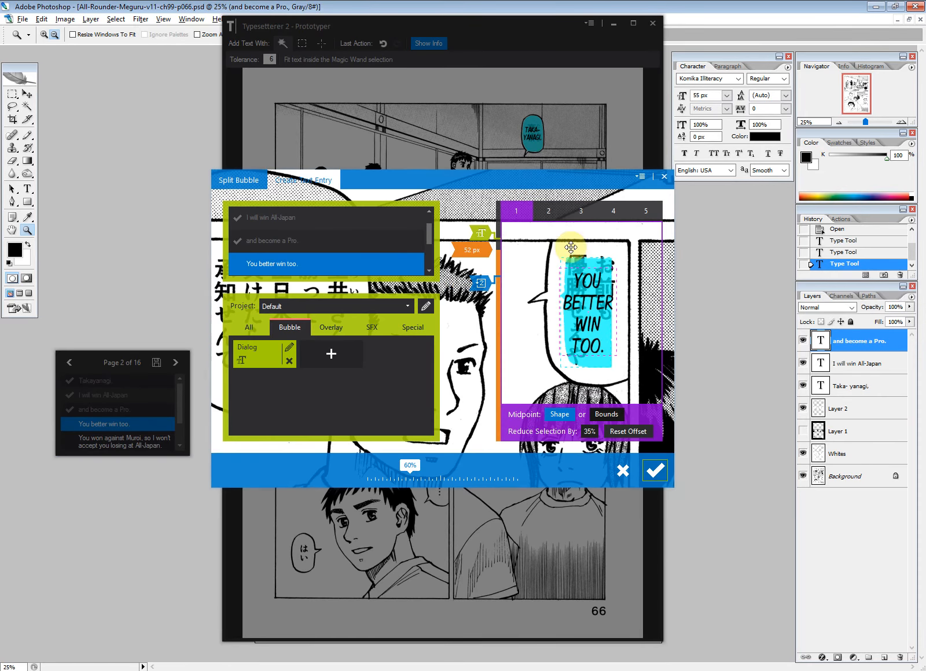
left_click(547, 211)
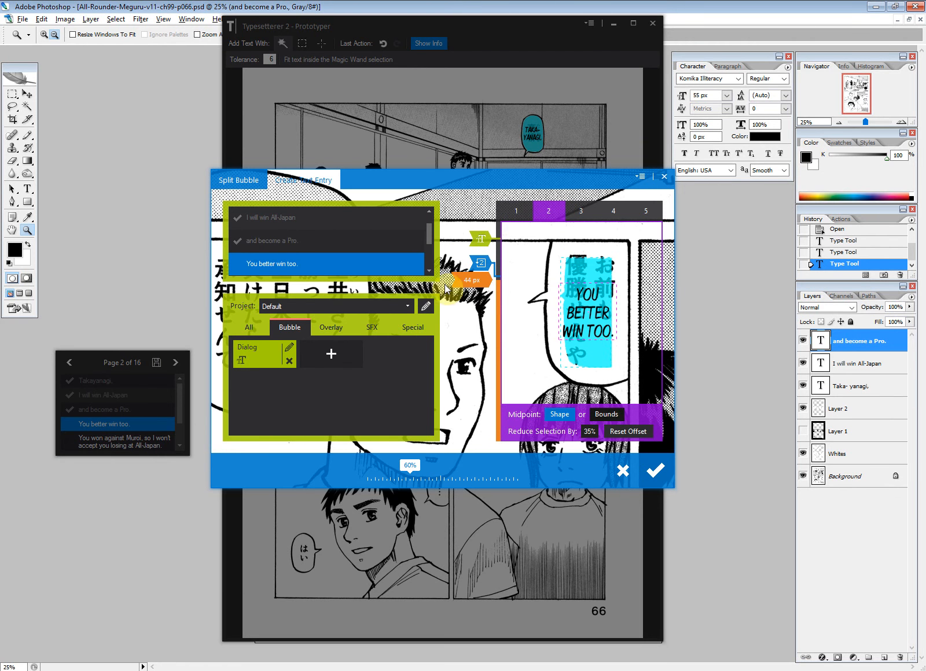
left_click(656, 472)
Select the left bubble of the middle-left panel, compare its Bounds and Shape midpoints, and keep the Shape midpoint
left_click(301, 393)
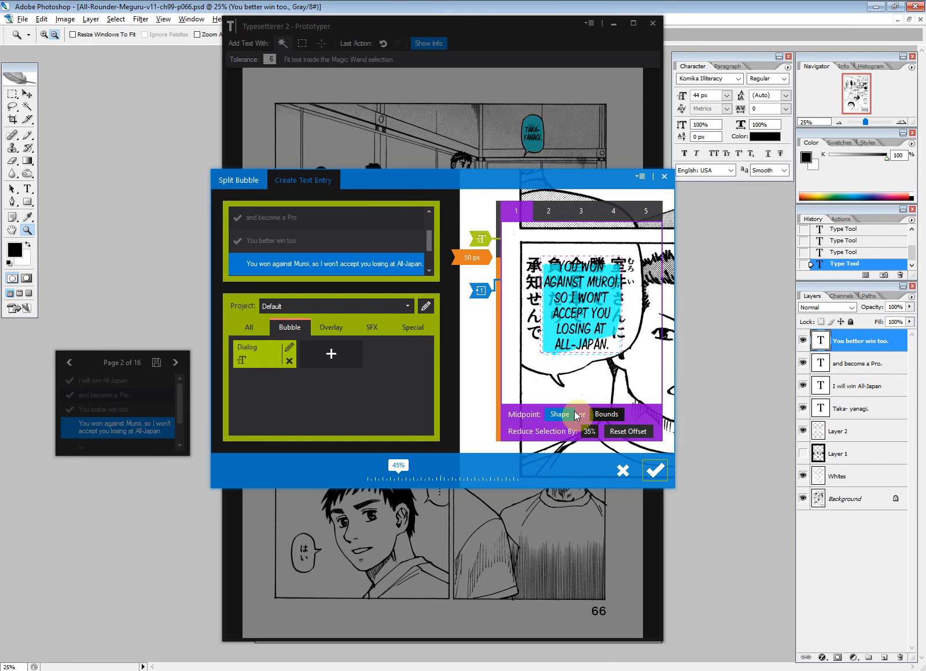
left_click(556, 417)
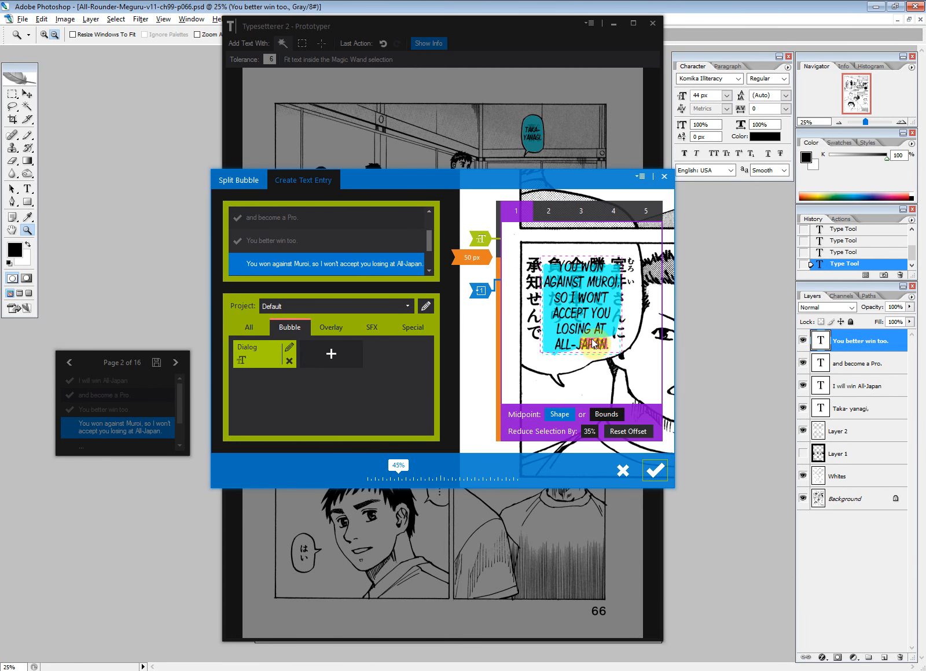
left_click_drag(618, 288, 563, 276)
left_click(609, 415)
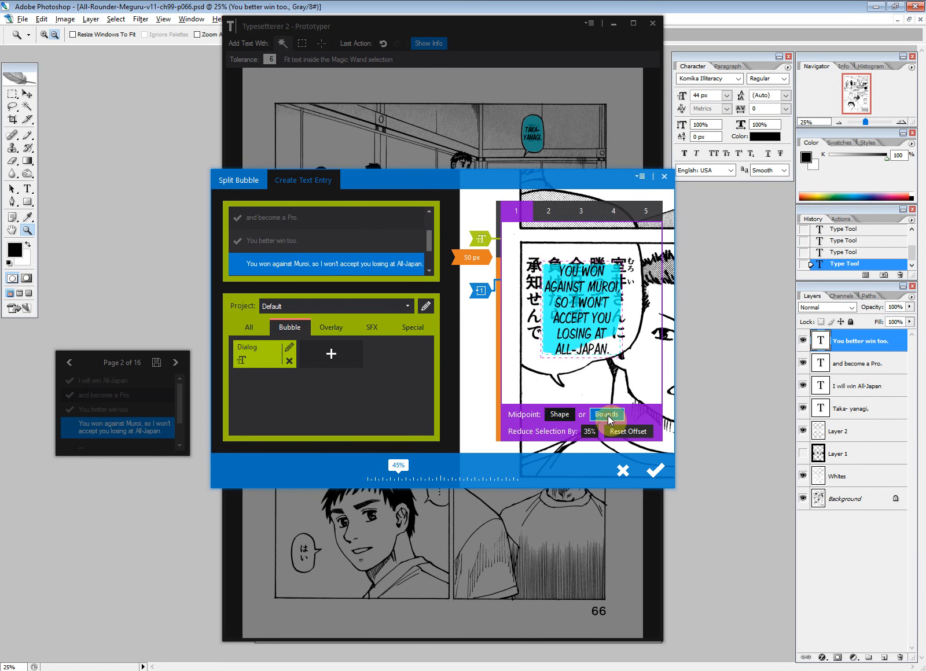
left_click(556, 417)
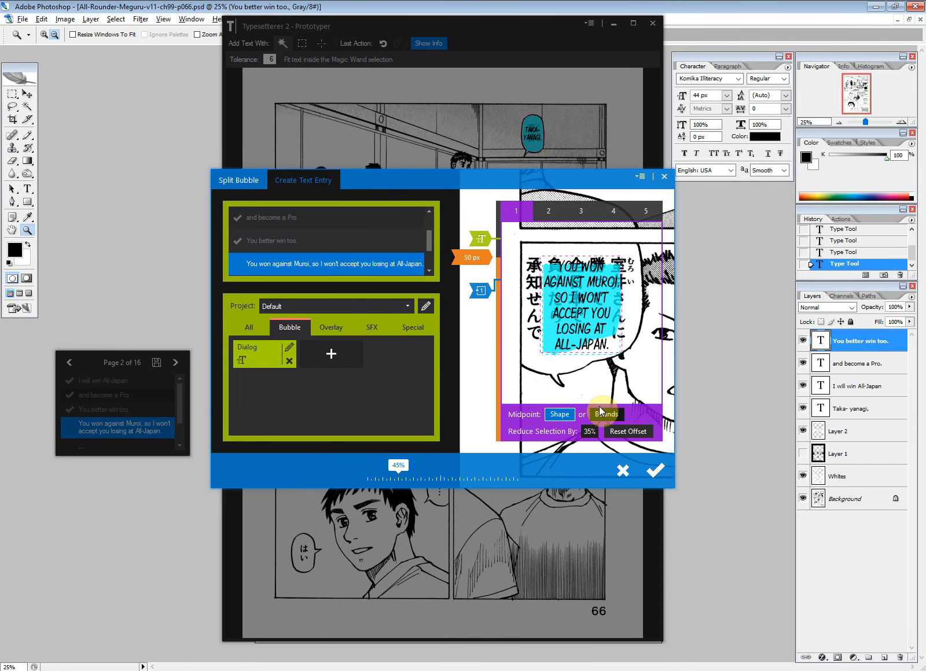
Review the keyboard shortcuts available for the Create Text dialog and close the list
left_click(640, 177)
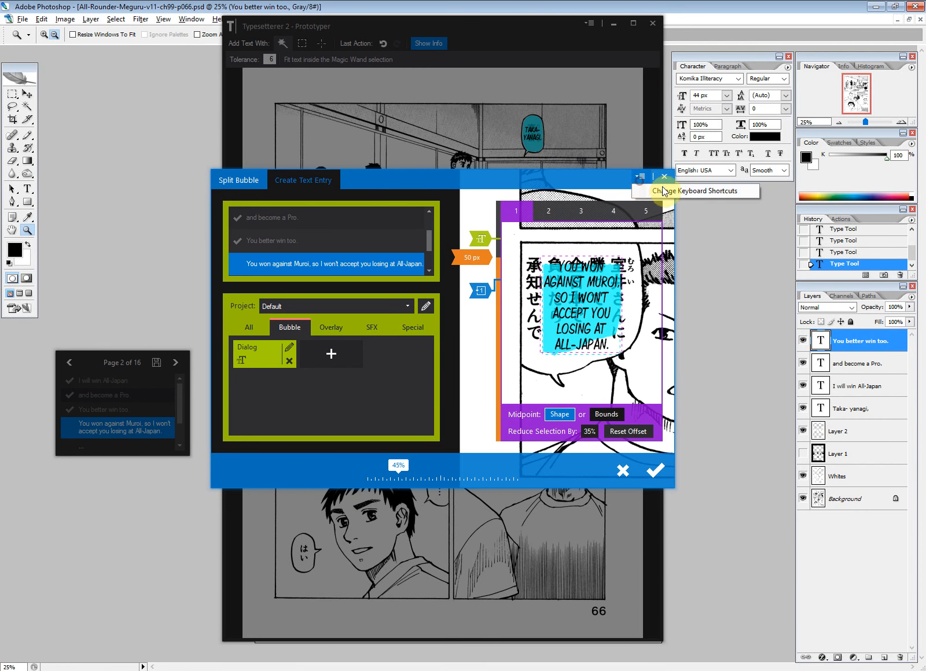
left_click(665, 192)
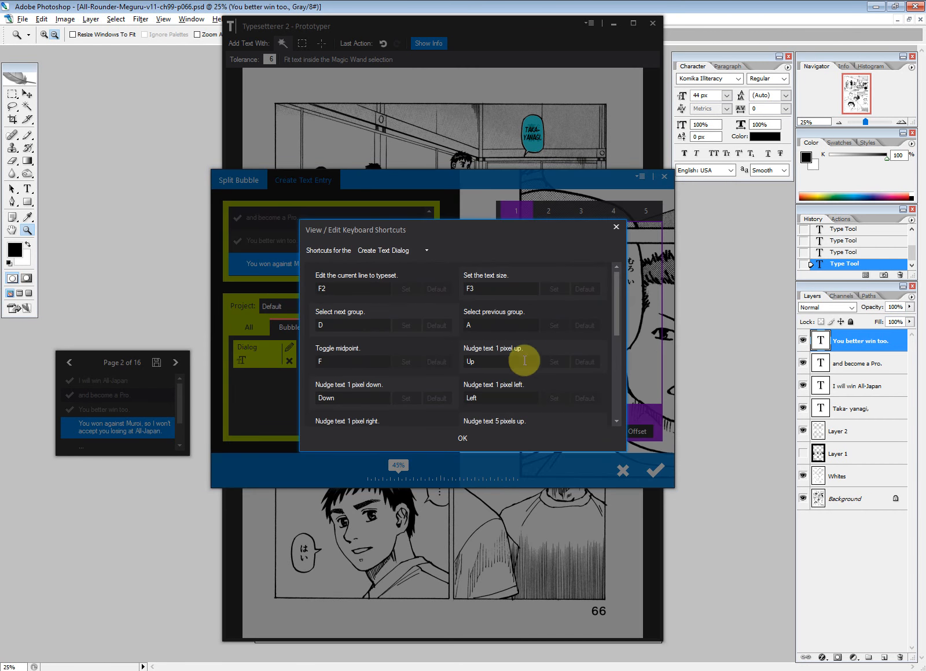
scroll(519, 345, "down", 5)
scroll(520, 353, "up", 3)
scroll(520, 365, "up", 2)
scroll(526, 347, "down", 3)
left_click(616, 227)
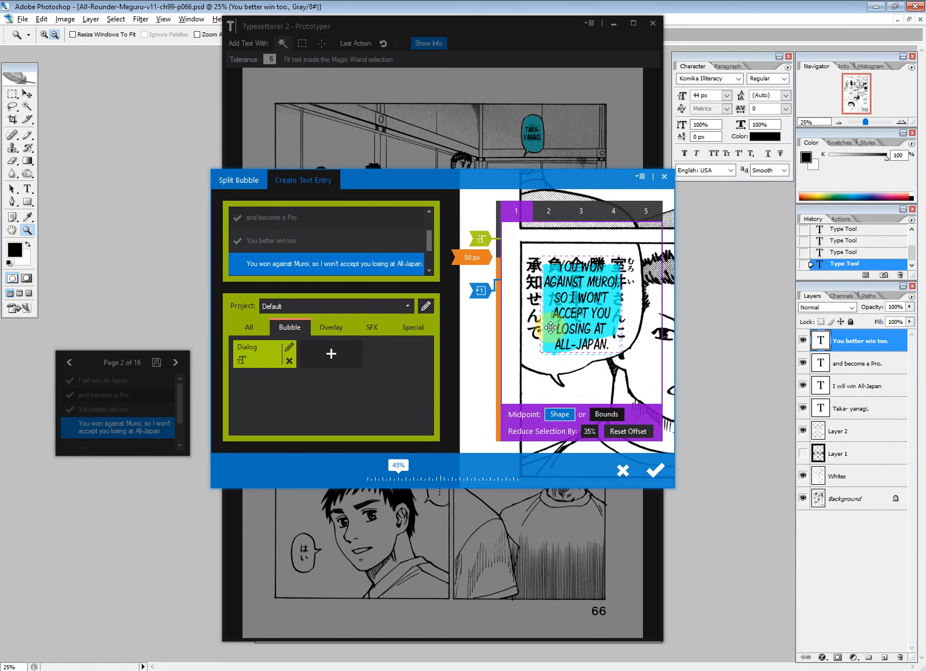
Compare the five line-break layouts for the bubble text, return to the first one and look through the All and Bubble style groups
left_click(568, 424)
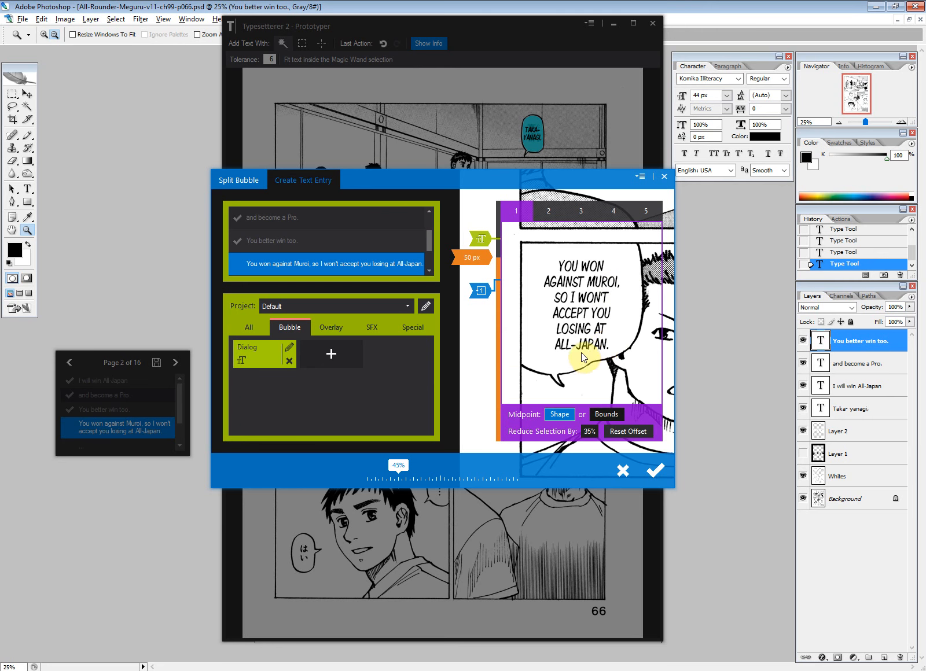
left_click(547, 213)
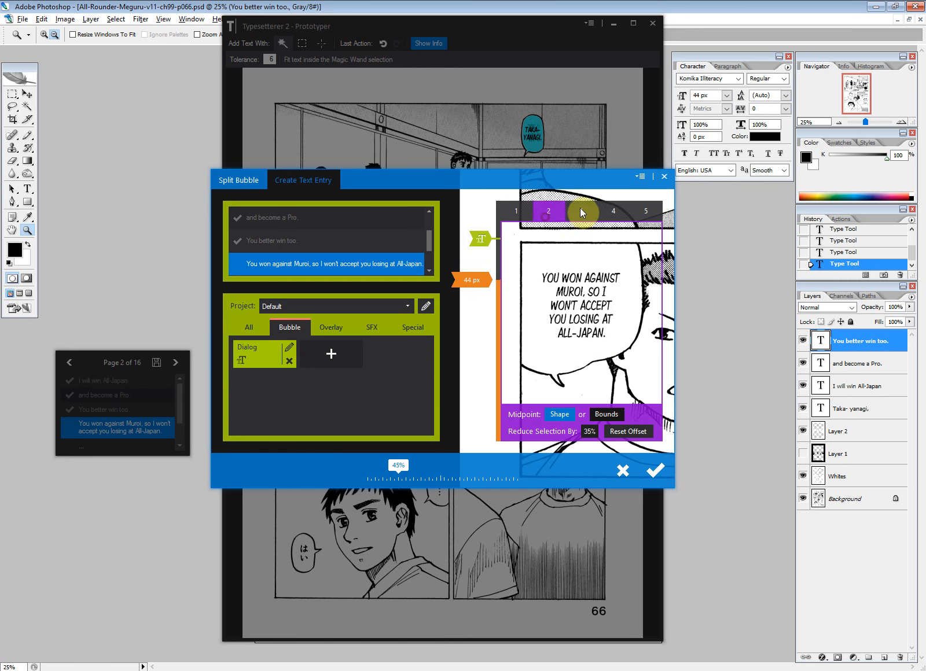
left_click(581, 209)
left_click(613, 210)
left_click(642, 210)
left_click(508, 209)
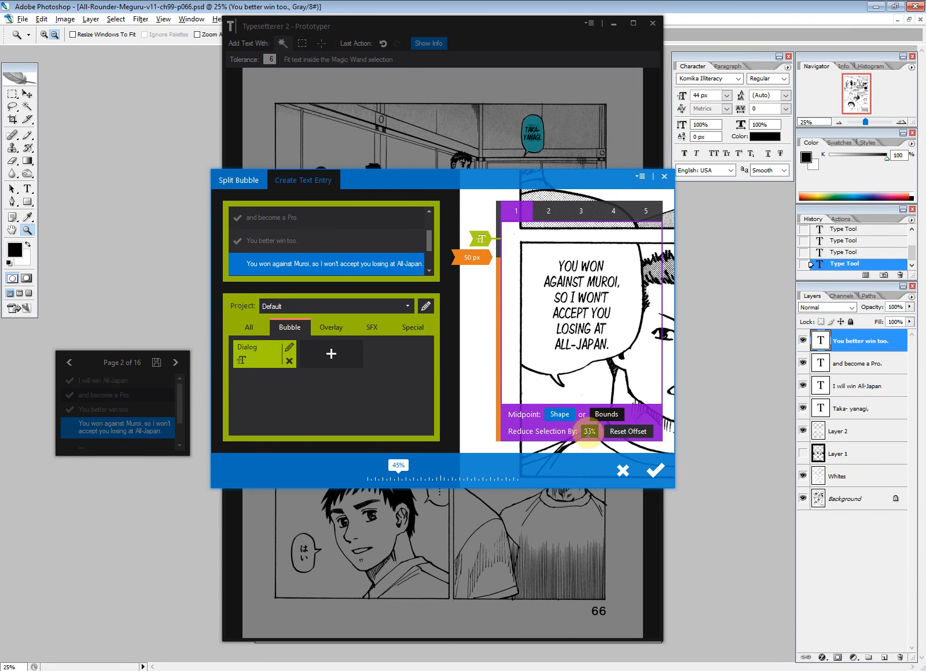
left_click(568, 316)
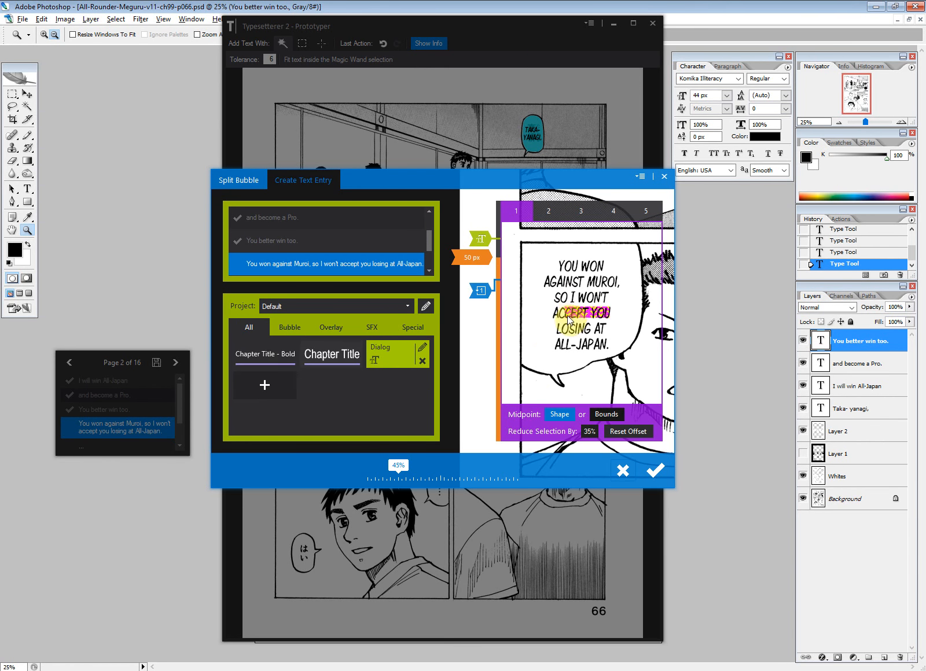
left_click(294, 330)
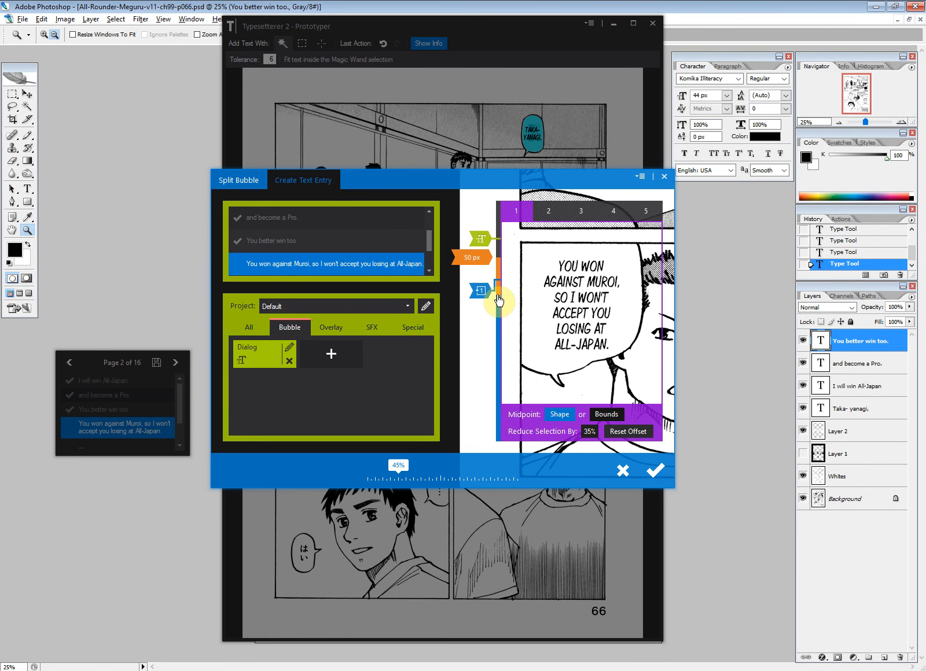
Try a 0% selection reduction for the bubble text, then set the reduction back to 35%
left_click(590, 432)
type("0")
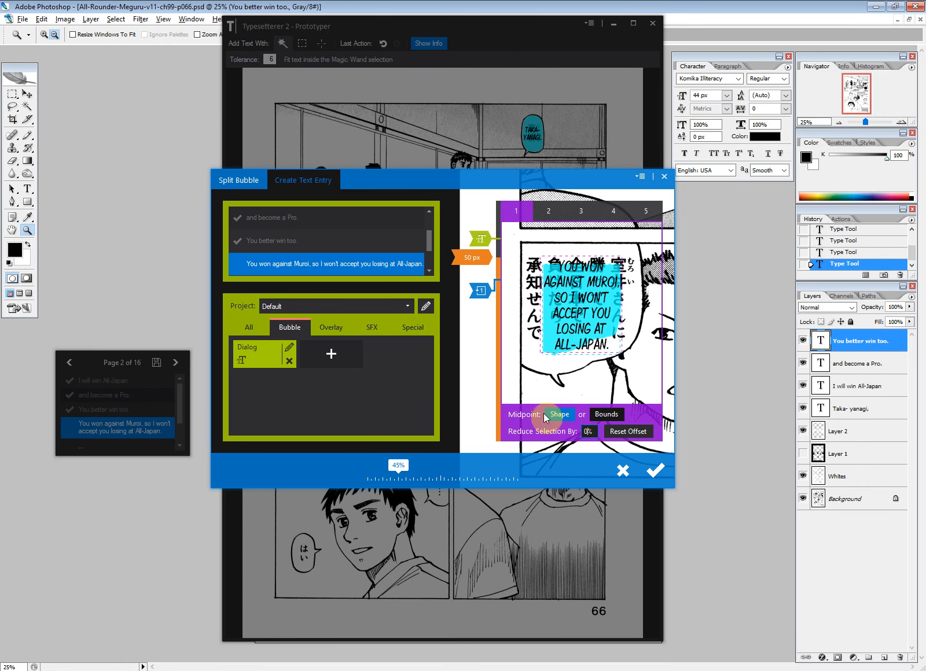
left_click(537, 409)
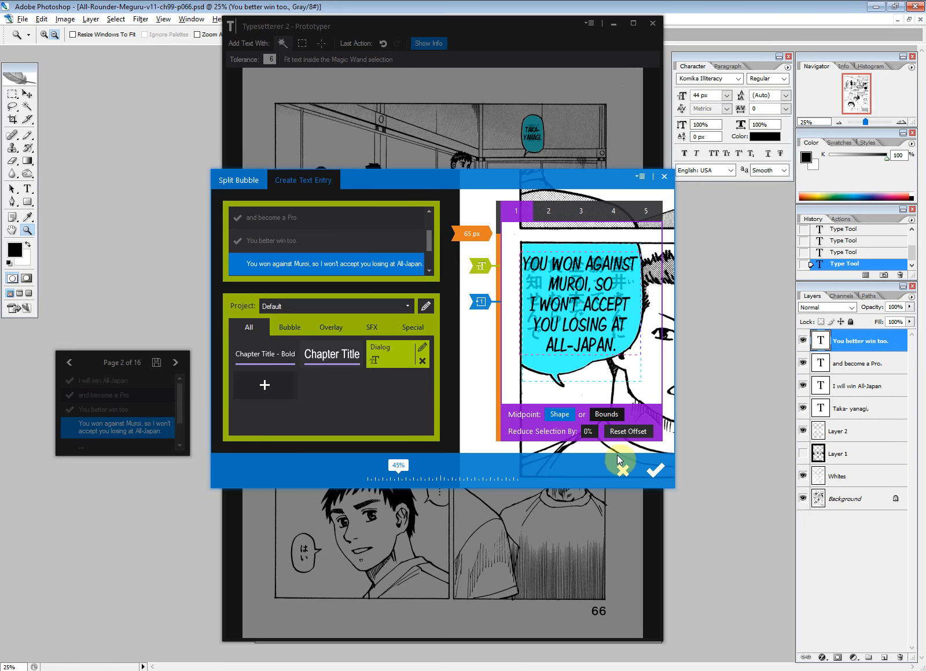
left_click_drag(588, 431, 533, 423)
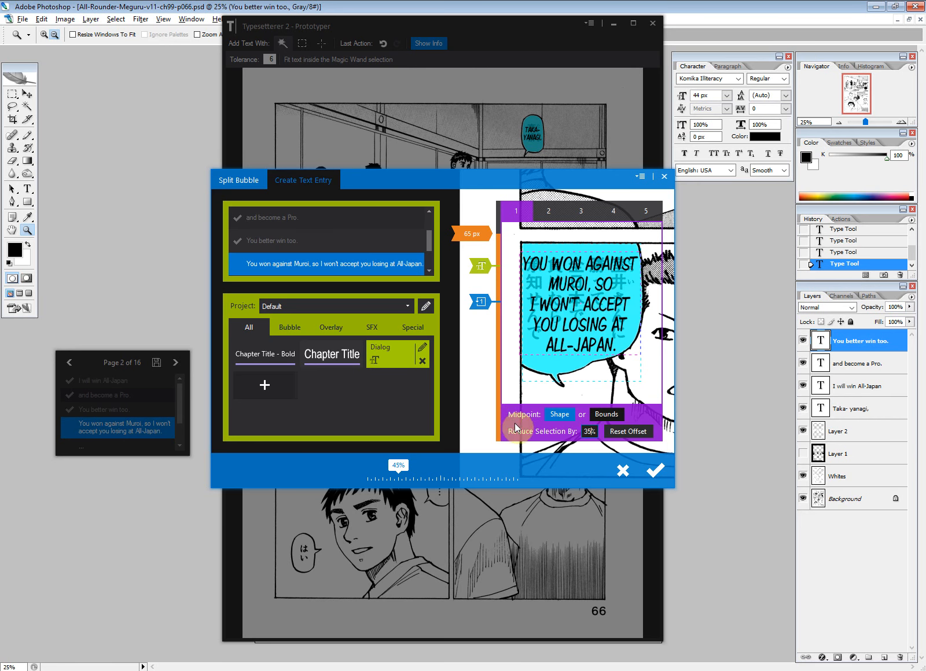
type("35")
key("Return")
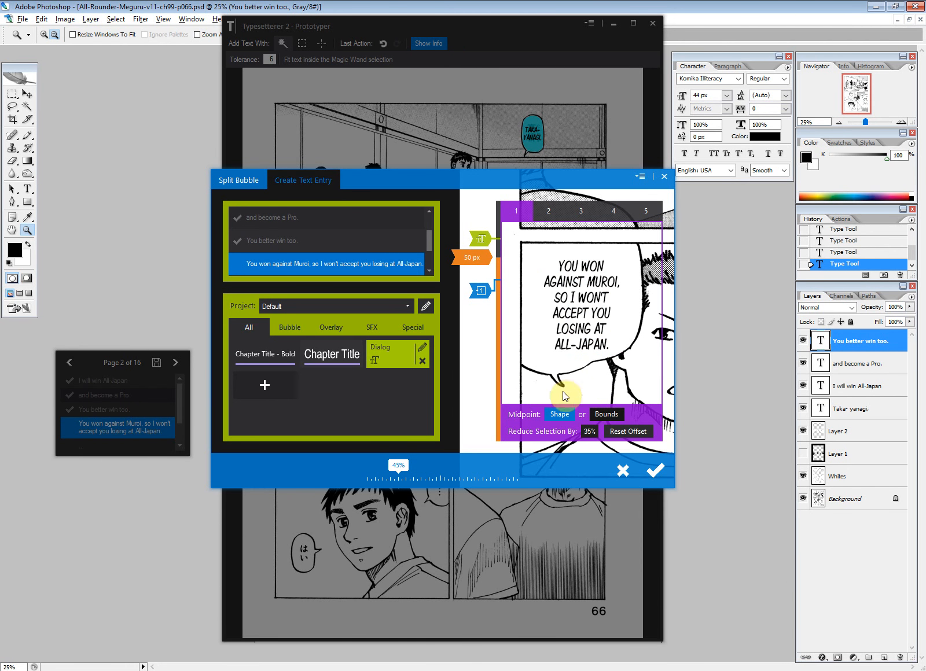
Place the "losing at All-Japan." line at 50 px and fill the bottom-left panel's bubbles with "..." and "Okay." at 55 px
left_click(656, 469)
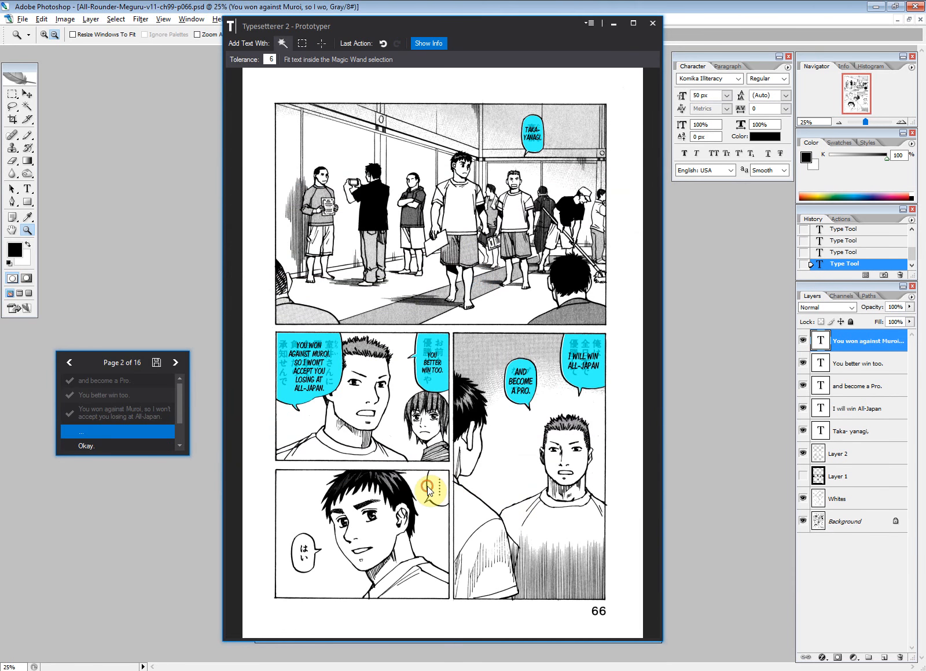
left_click(427, 486)
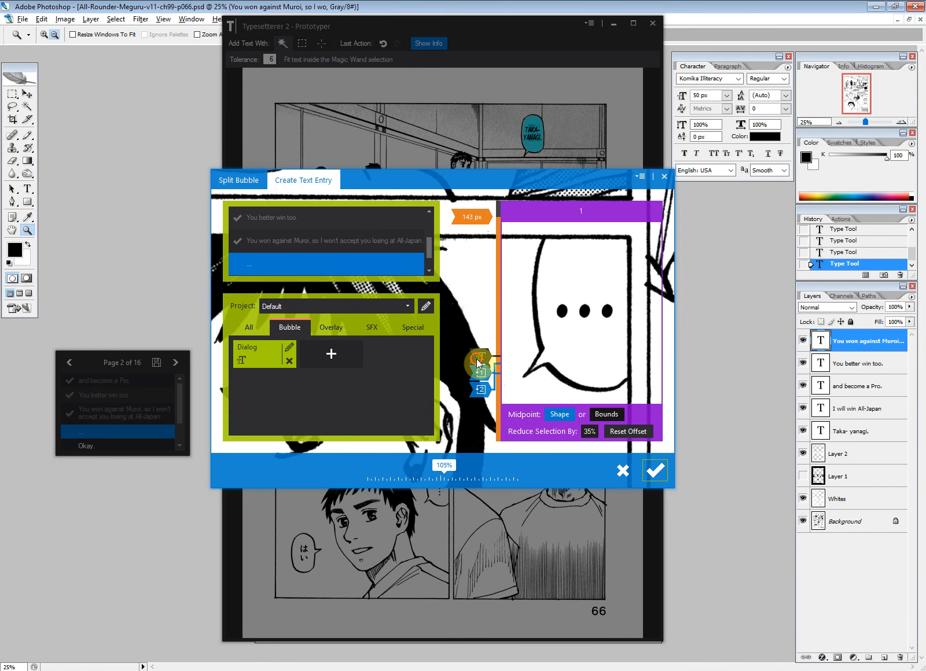
left_click(656, 470)
left_click(307, 555)
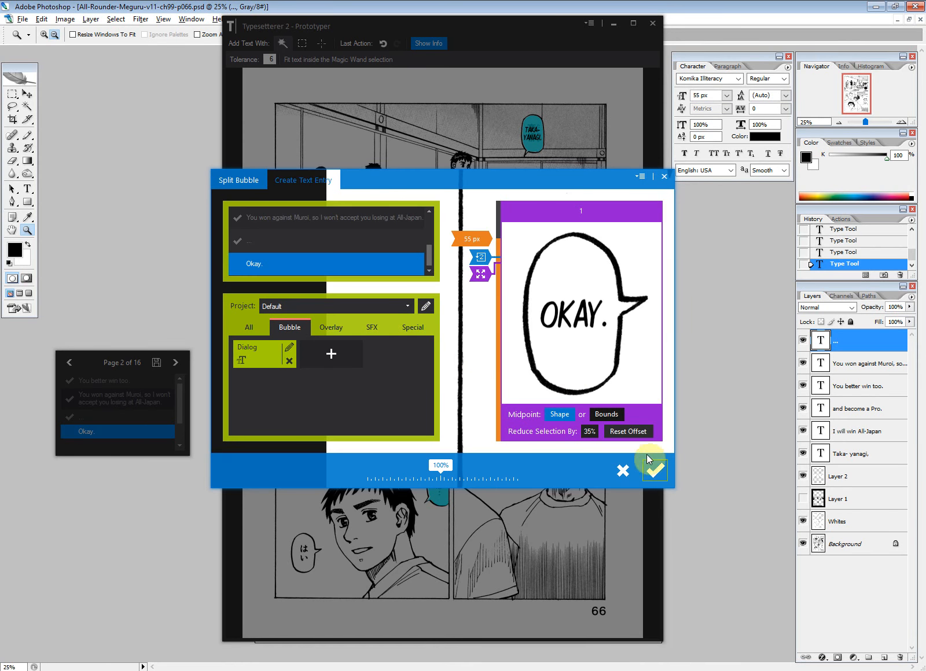
left_click(651, 463)
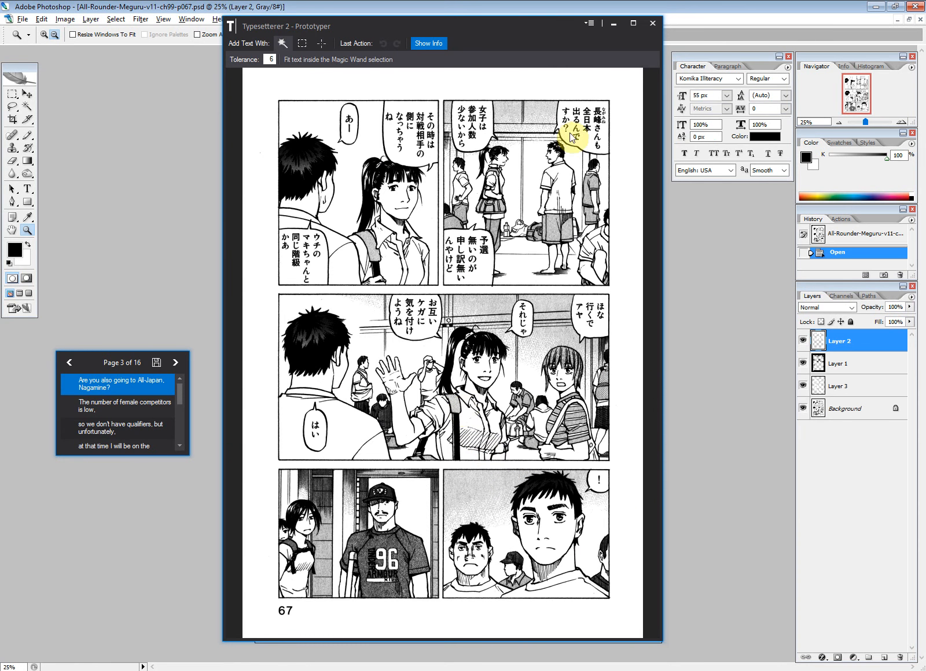
Fill page 3's first two bubbles with their script lines, the first at 43.5 px and the second at 45 px with a Bounds midpoint
left_click(571, 138)
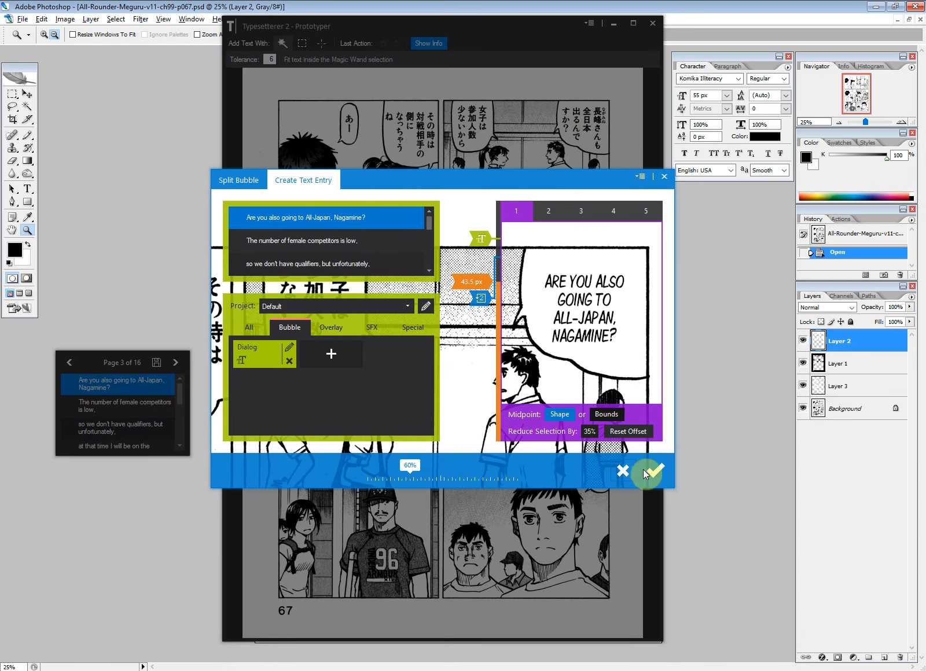
left_click(653, 474)
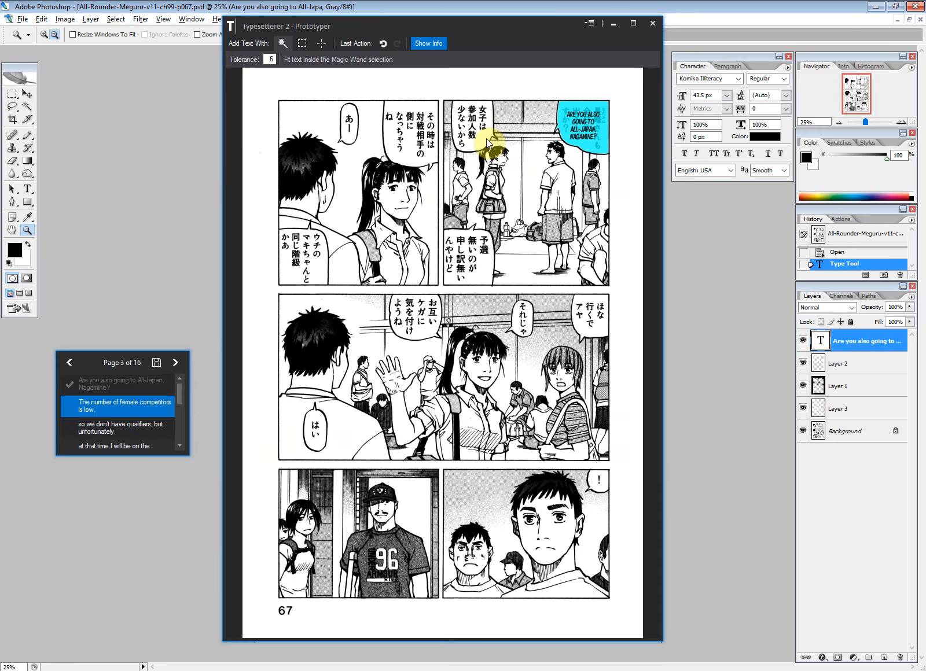
left_click(526, 227)
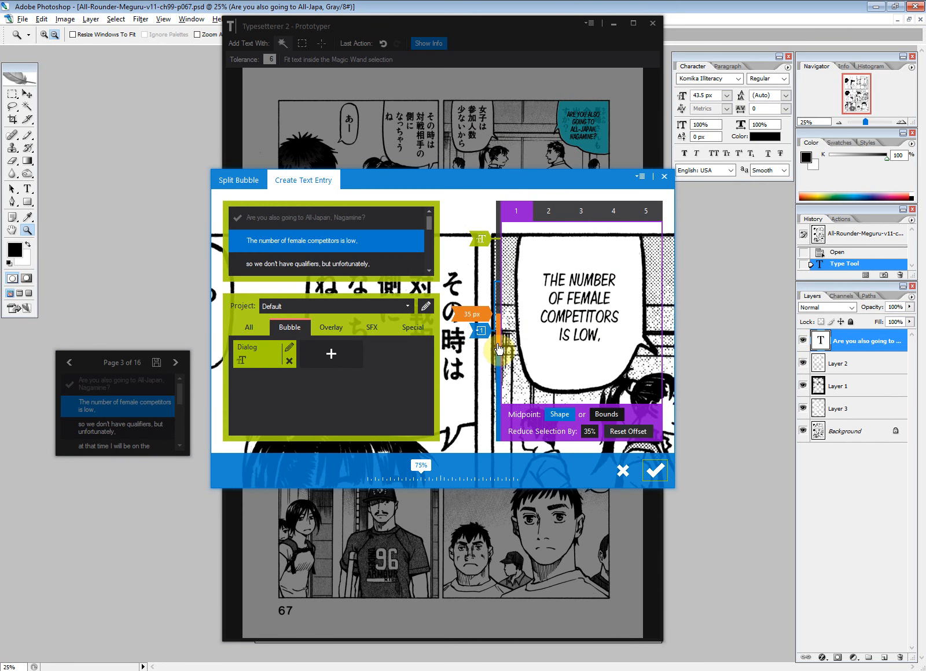
left_click(607, 415)
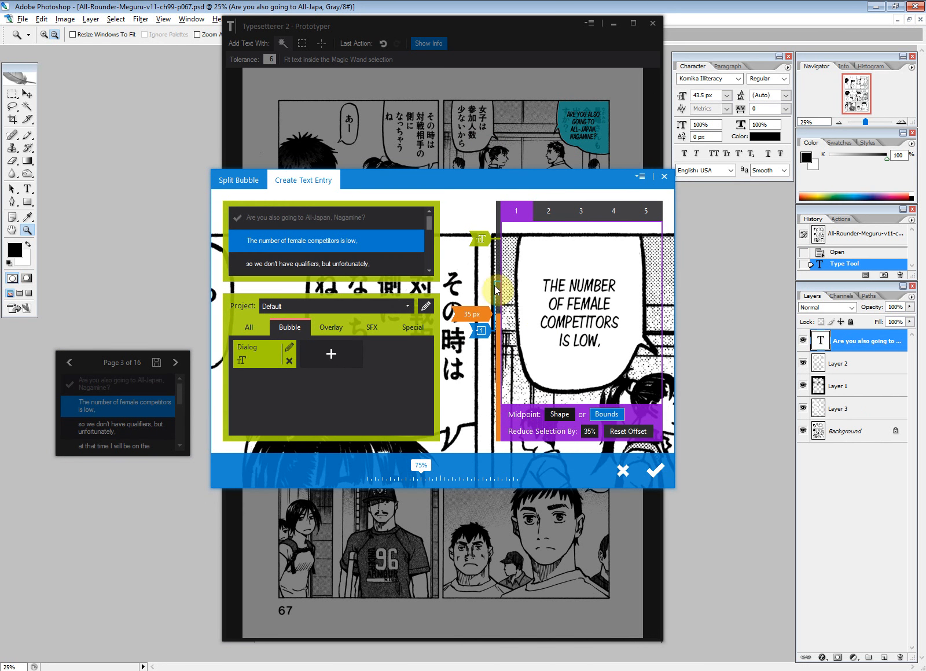
left_click_drag(499, 299, 496, 277)
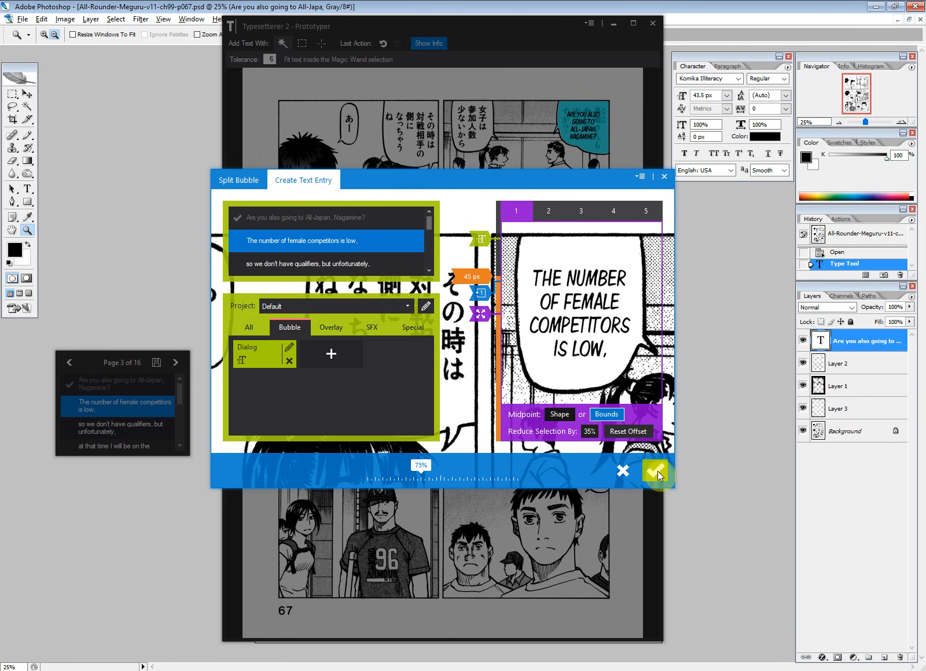
left_click(657, 474)
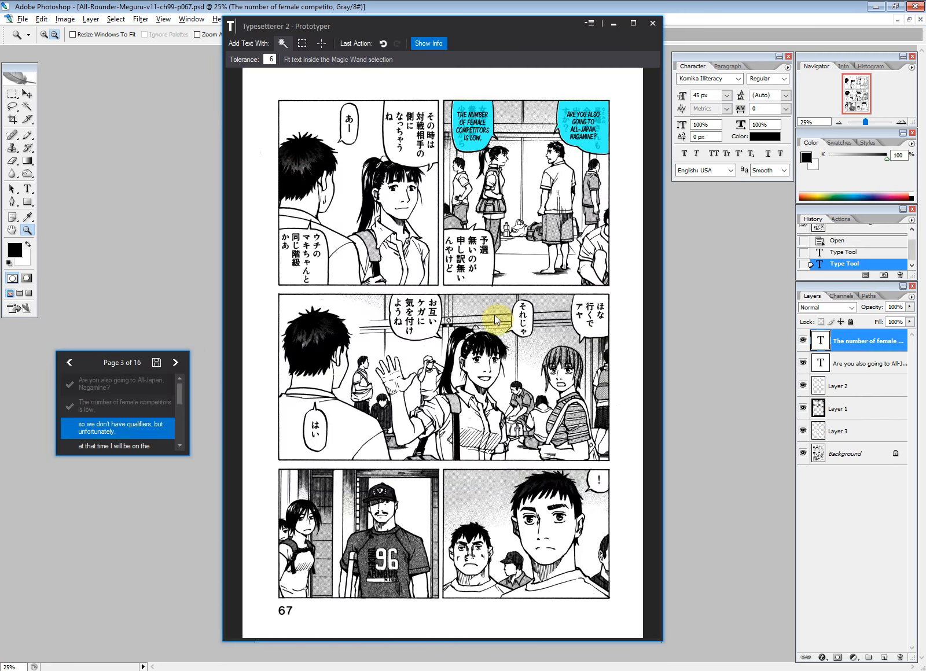
Skip ahead two pages to page 5 of the chapter, which starts with the "Tokyo" line
key("Page_Down")
key("Page_Down")
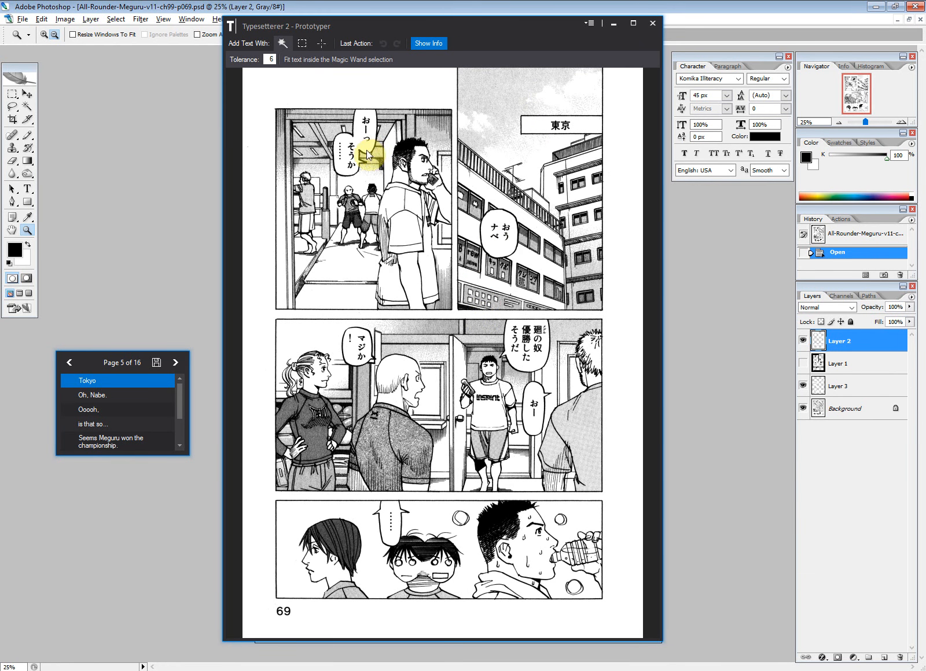
Select the "Ooooh," line with the joined bubbles in page 5's phone-call panel and split the selection into two separate bubbles
left_click(126, 394)
left_click(120, 408)
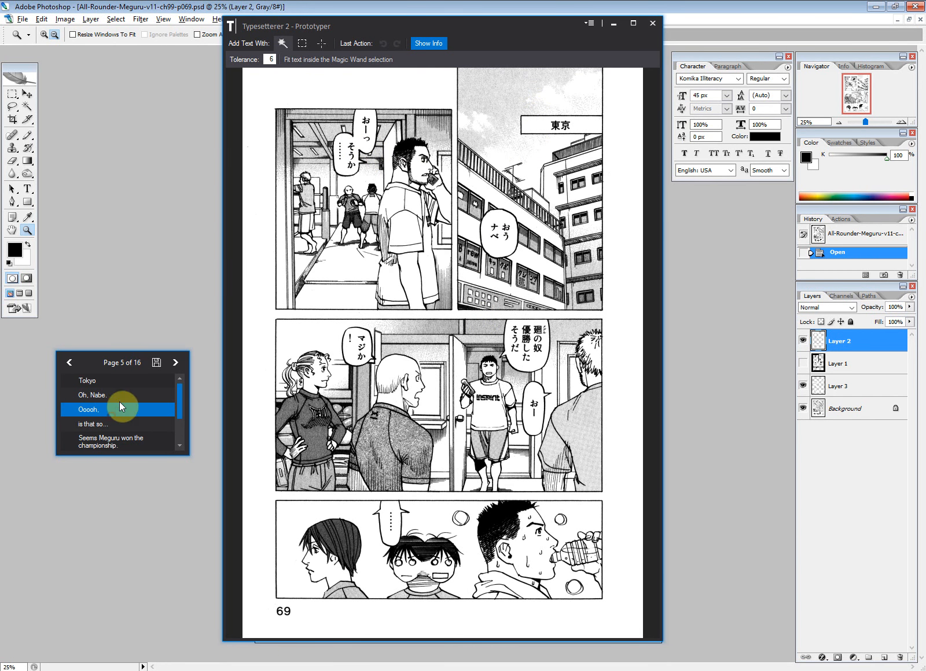
left_click(358, 140)
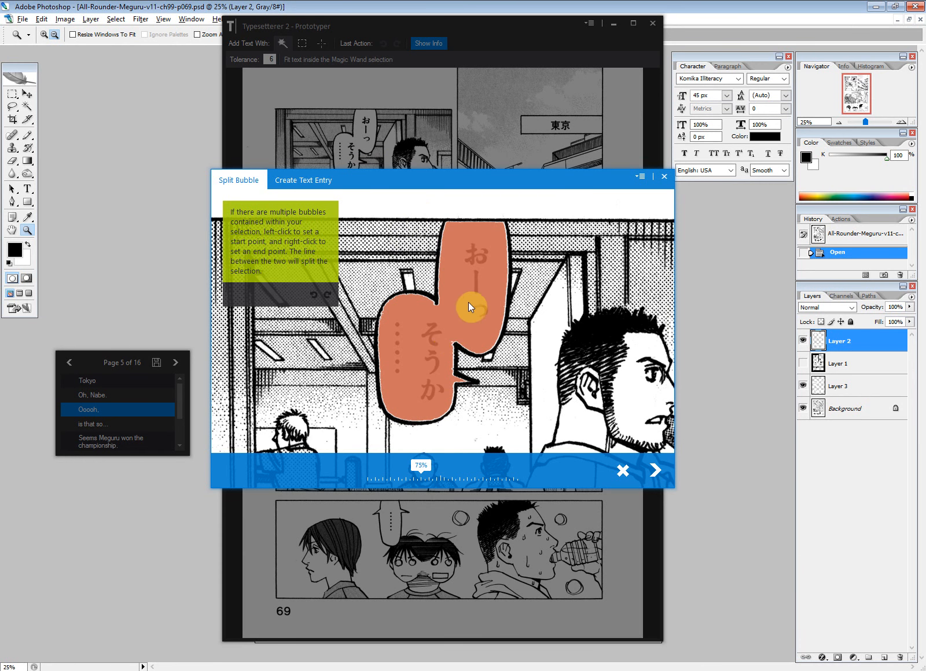
left_click(285, 174)
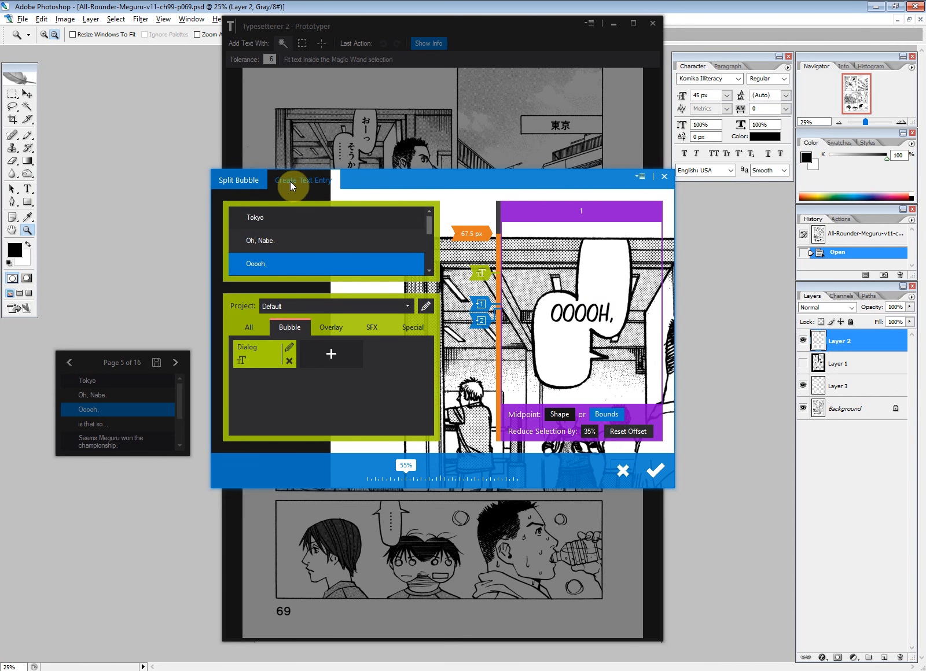
left_click(231, 183)
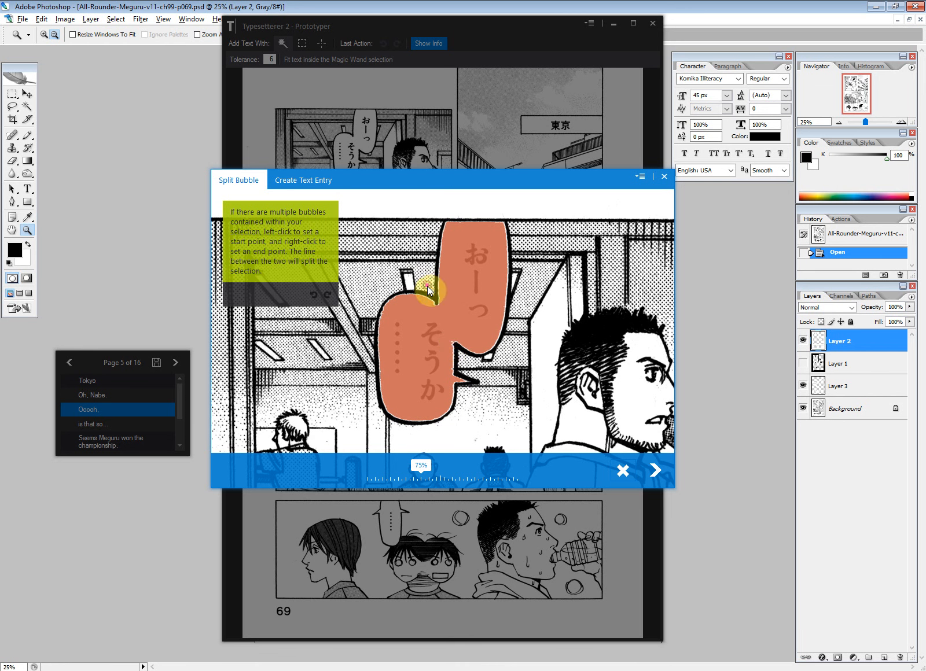
right_click(462, 357)
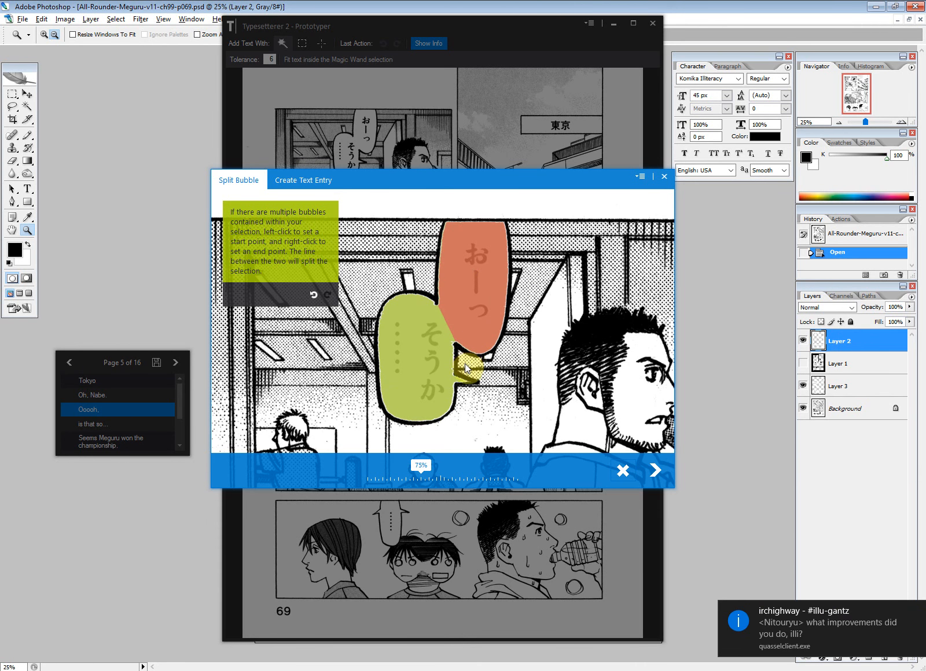
left_click(654, 470)
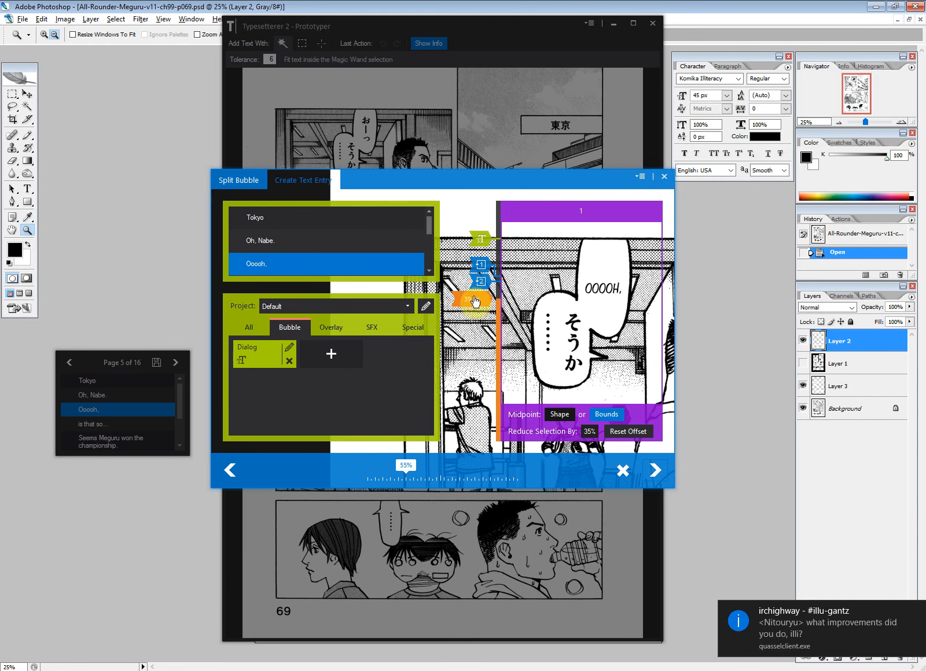
Shorten the line to "Ooh," and place it and "is that so..." in the two split bubbles, both at 45 px
left_click(255, 264)
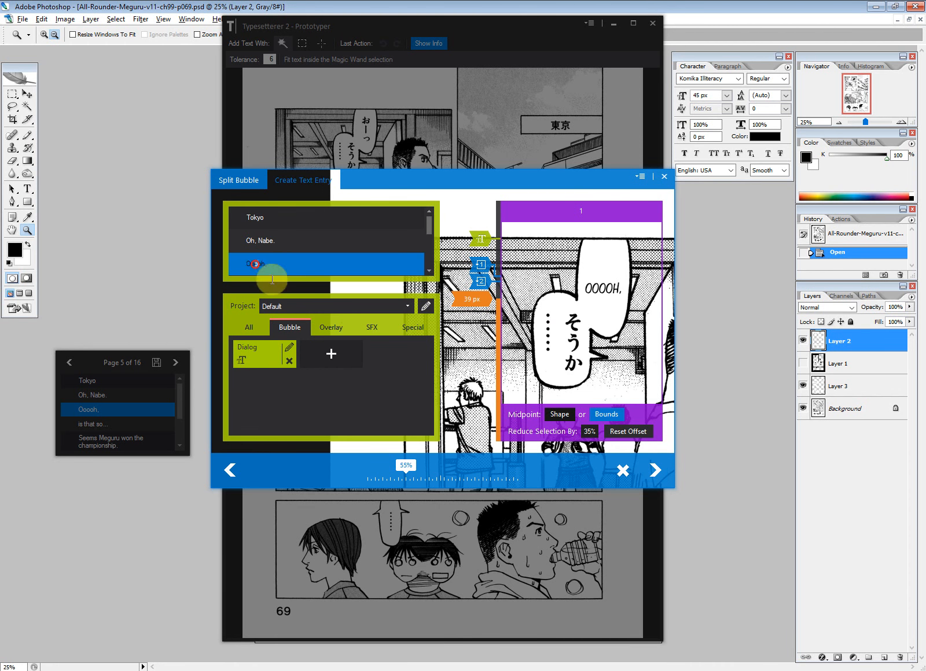
key("BackSpace")
key("Return")
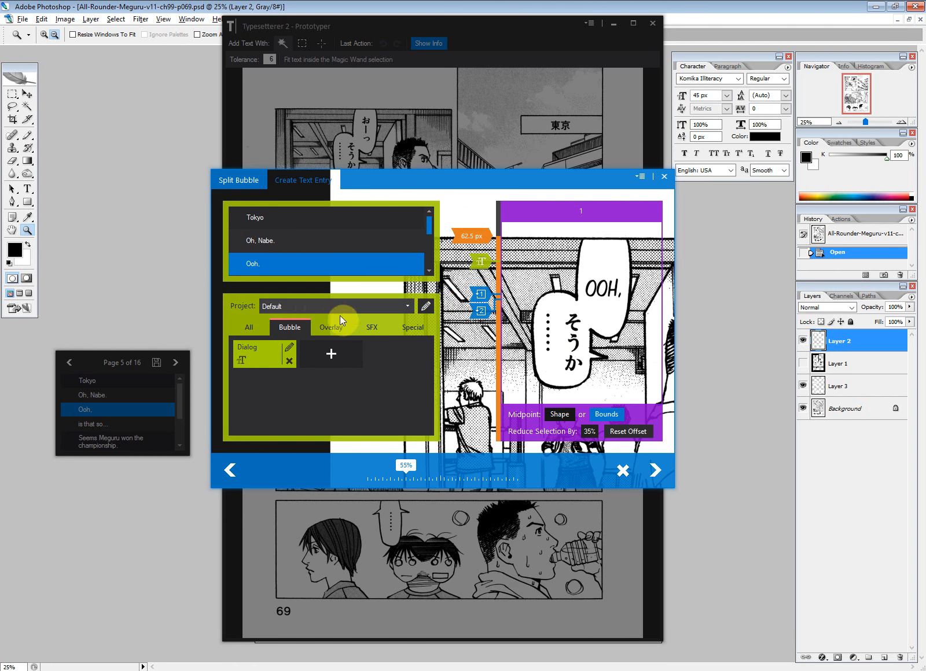
left_click(481, 294)
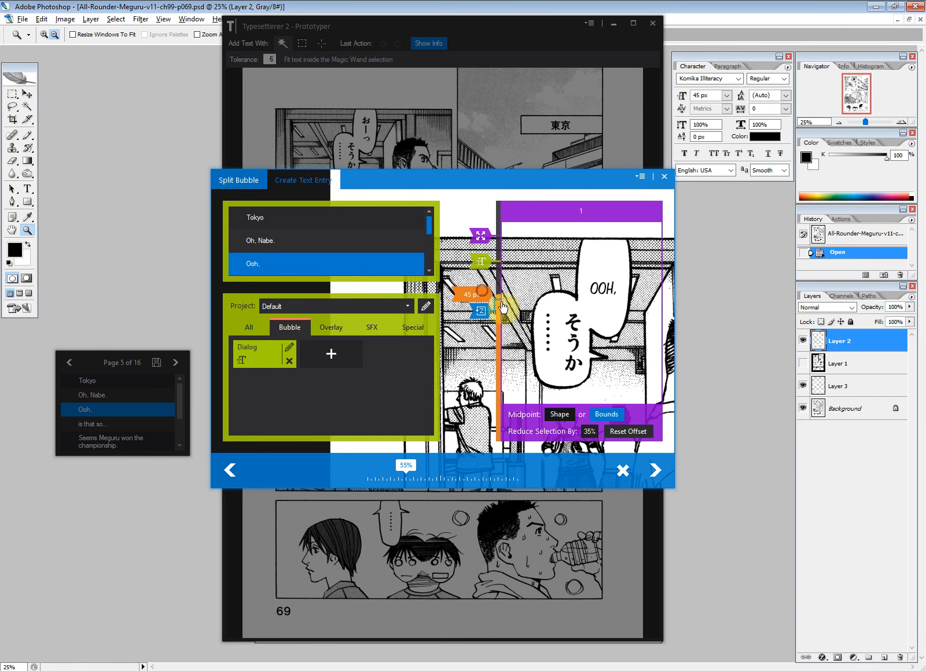
left_click(666, 468)
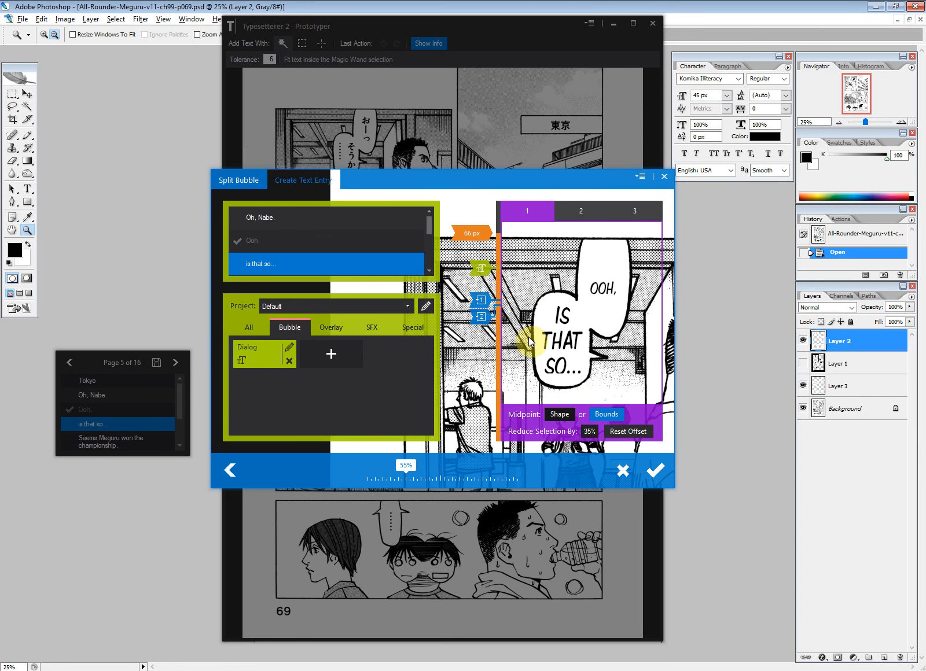
left_click(482, 302)
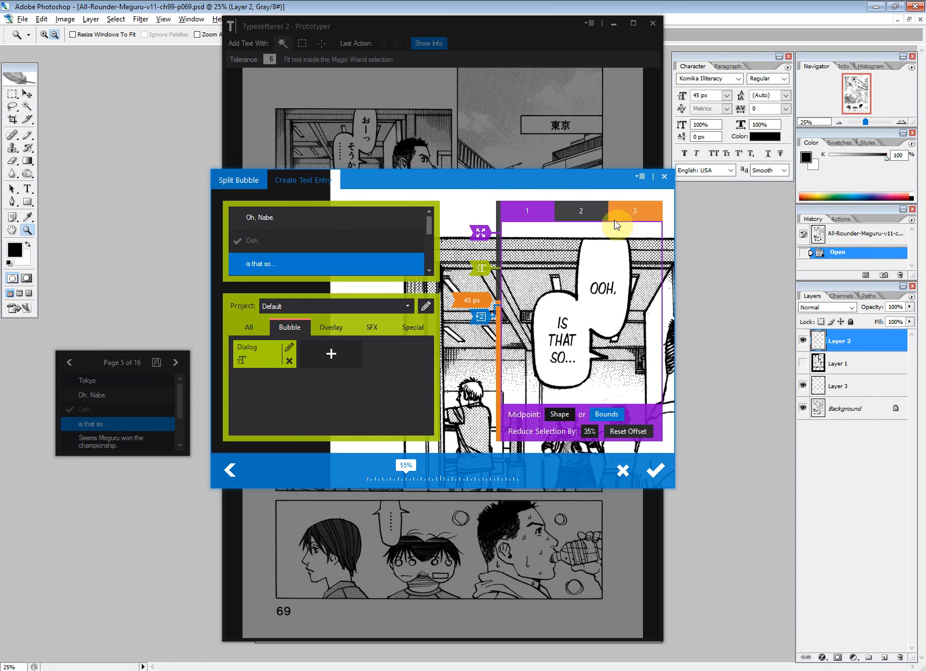
left_click(655, 470)
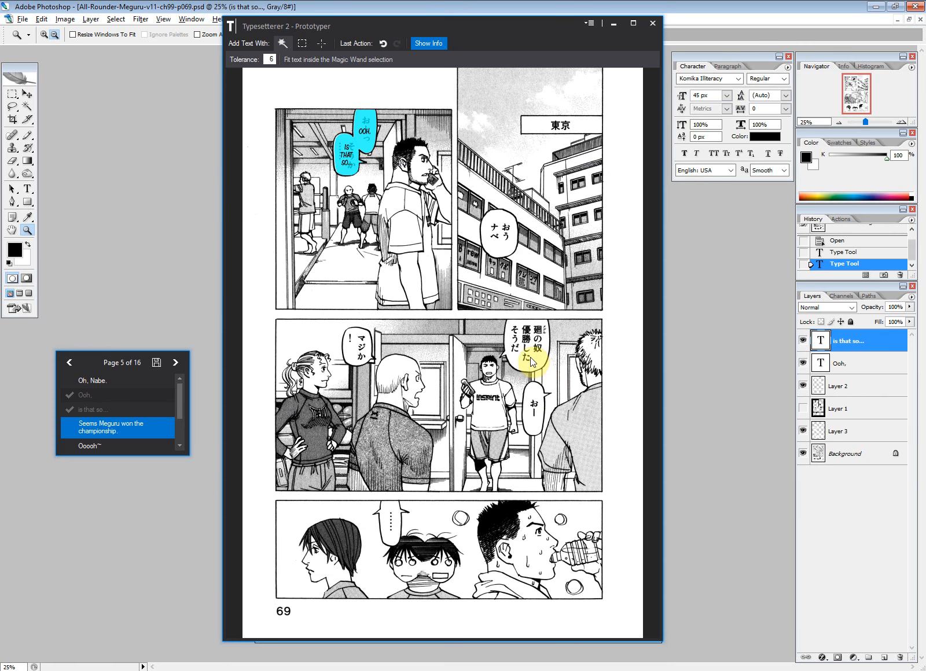
For page 6's thought bubble with "How did he <omitted> ...", create a new text style named "Thought" using Ventura Edding Medium
key("Page_Down")
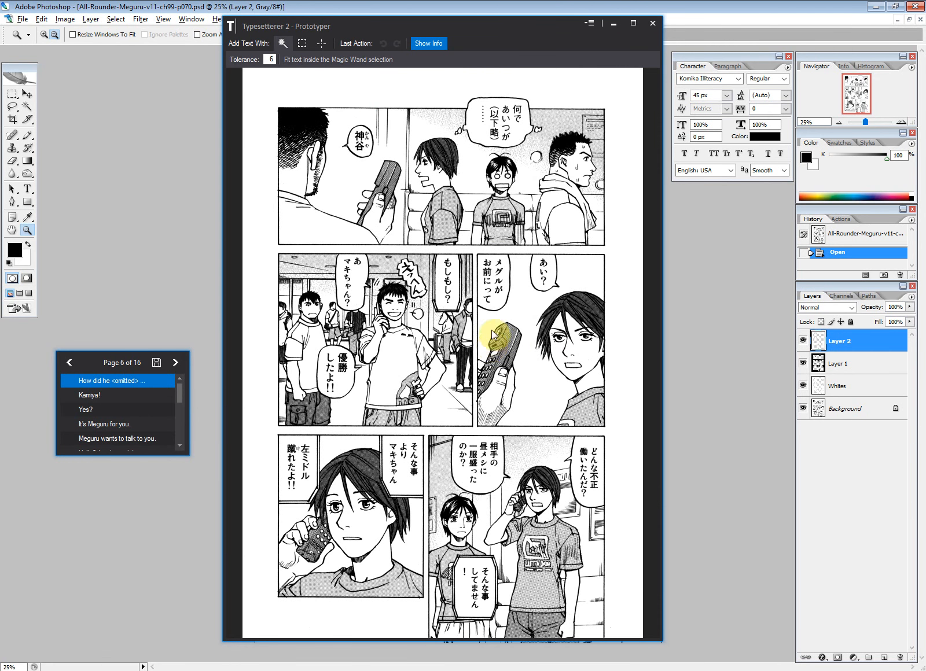
left_click(483, 130)
left_click(335, 354)
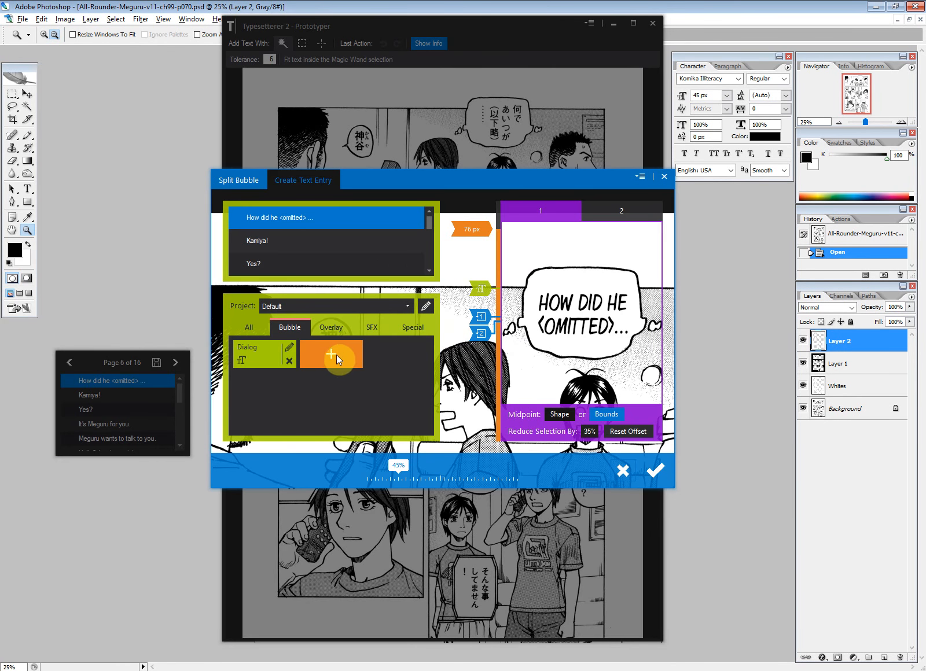
left_click_drag(413, 216, 434, 215)
left_click(432, 235)
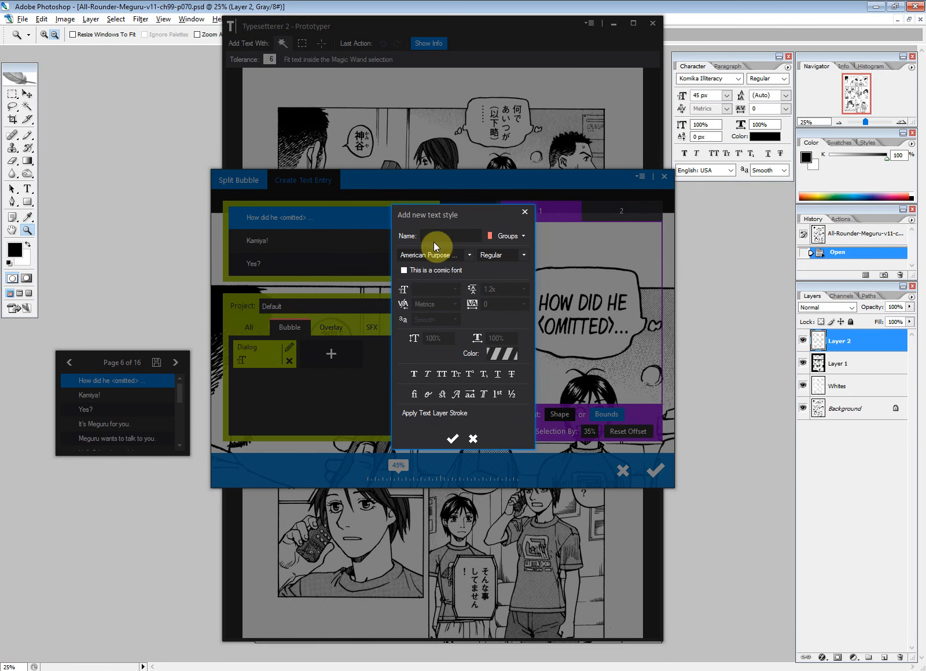
type("Thought")
key("Tab")
type("Ver")
type("ntura Edding")
key("Tab")
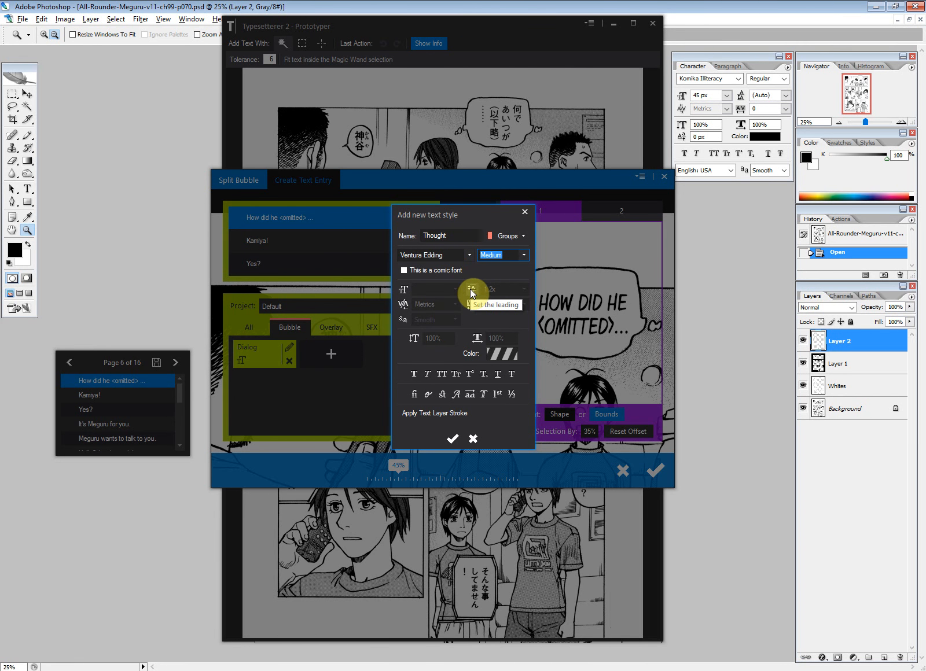
Switch to Photoshop and add the three-line text "SO THIS / IS A / TEST OF LINES" in page 6's empty thought bubble
left_click(424, 6)
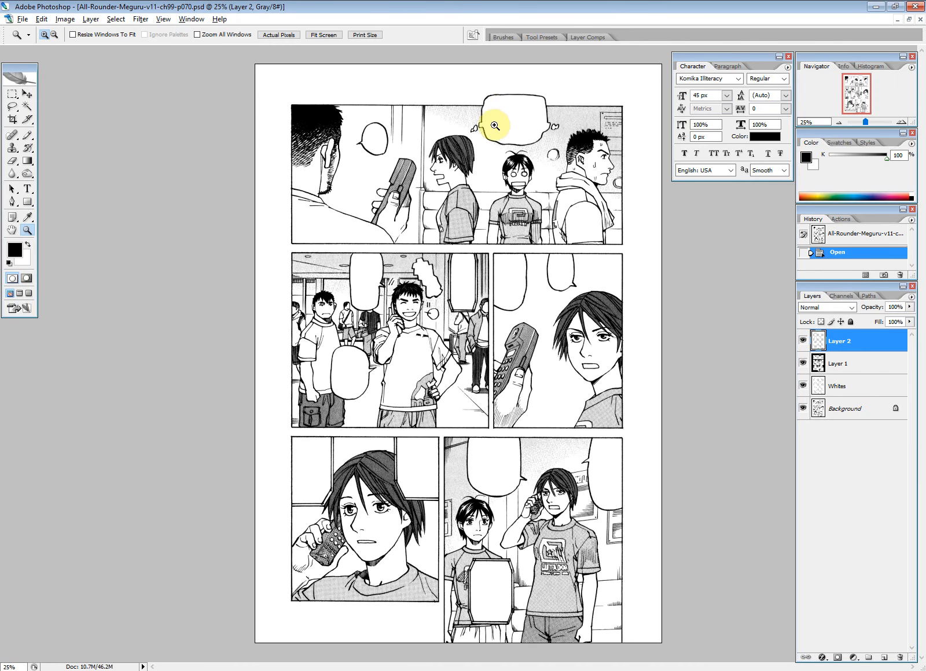
left_click(499, 115)
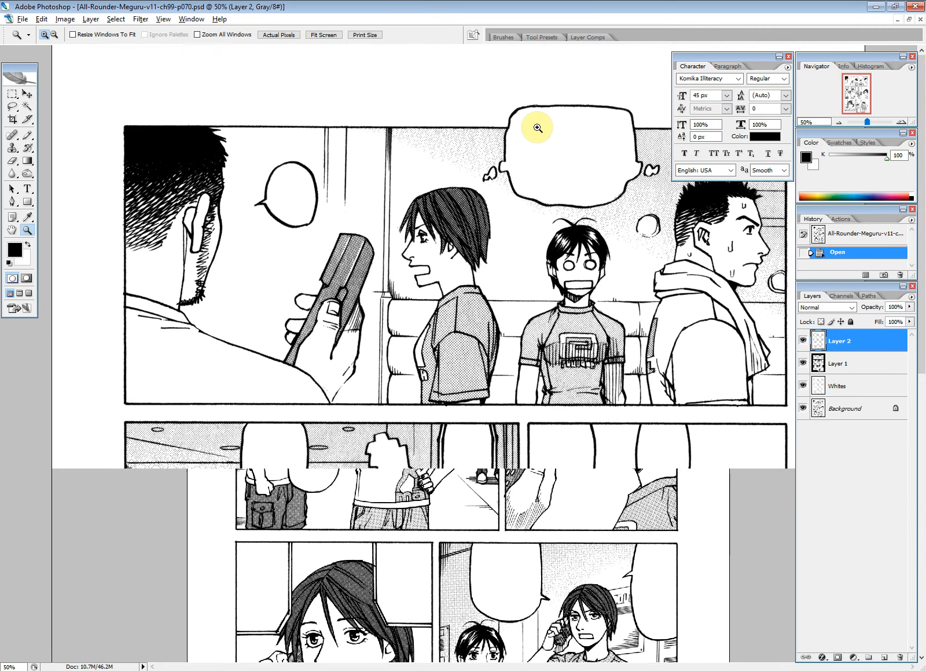
left_click(538, 136)
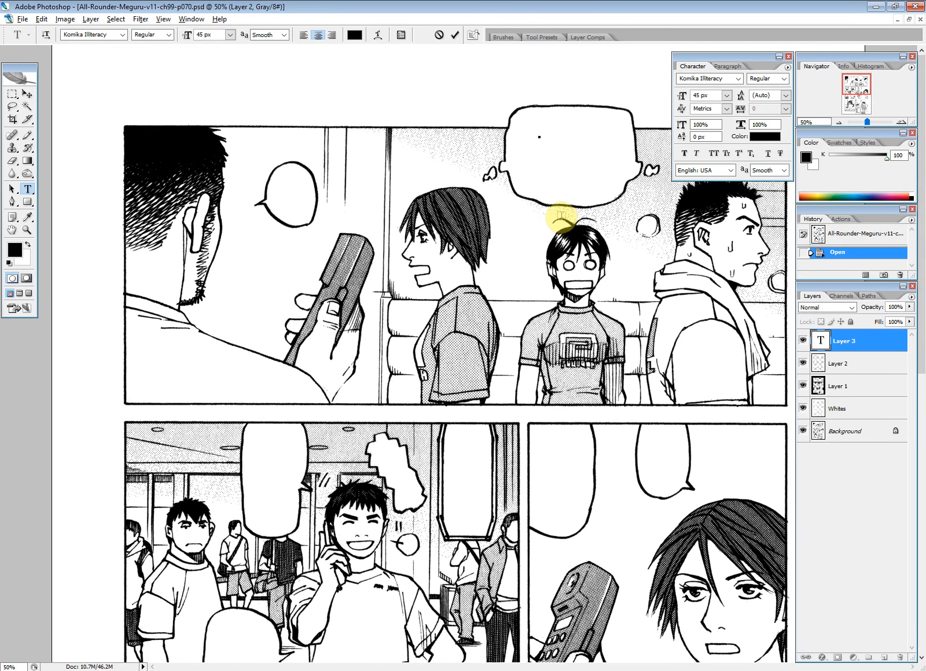
type("SO THIS")
key("Return")
type("IS A")
key("Return")
type("TEST OF LINES")
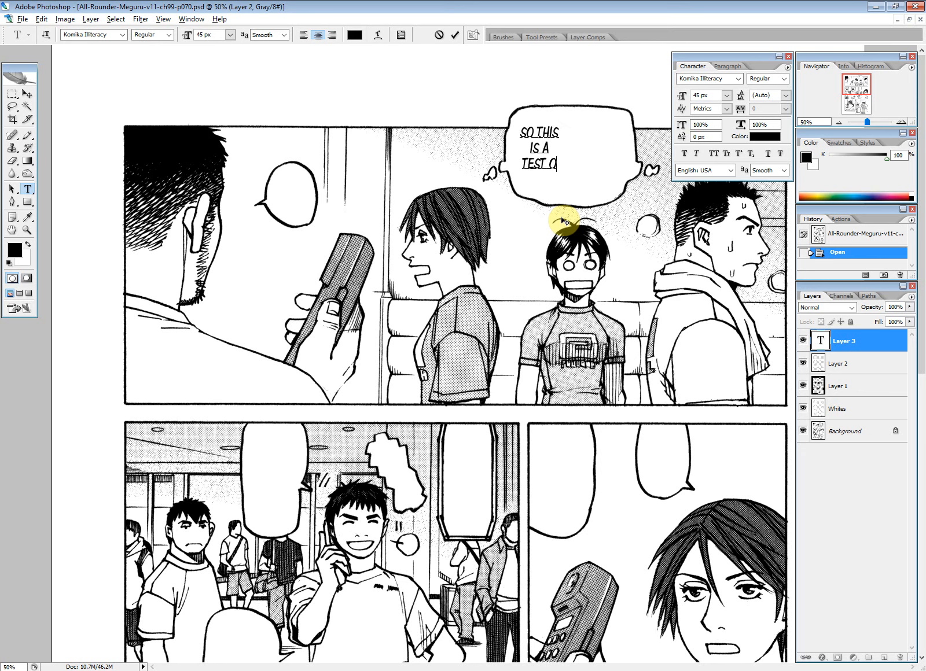
key("Return")
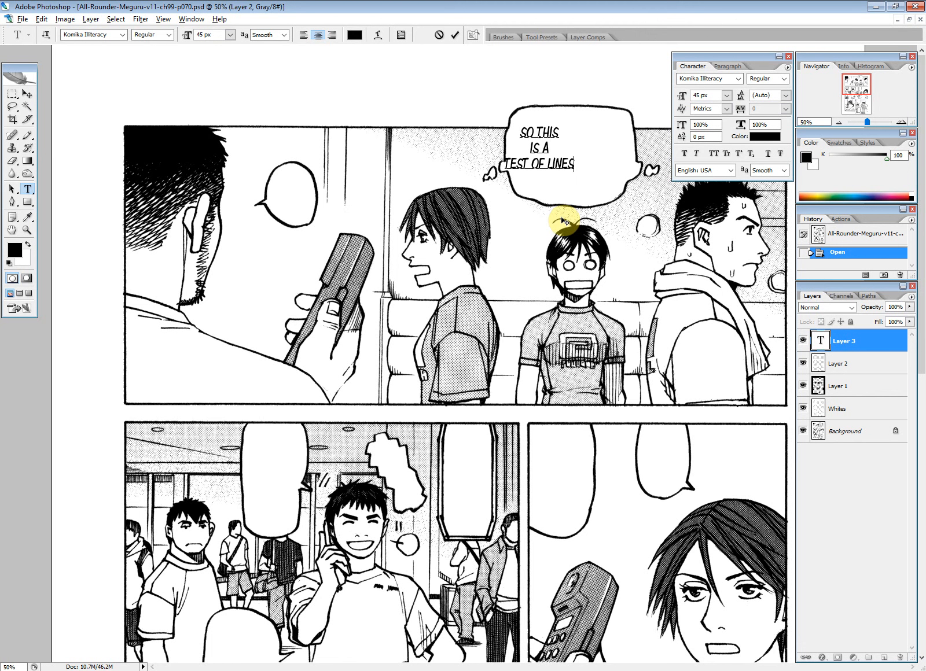
left_click(455, 34)
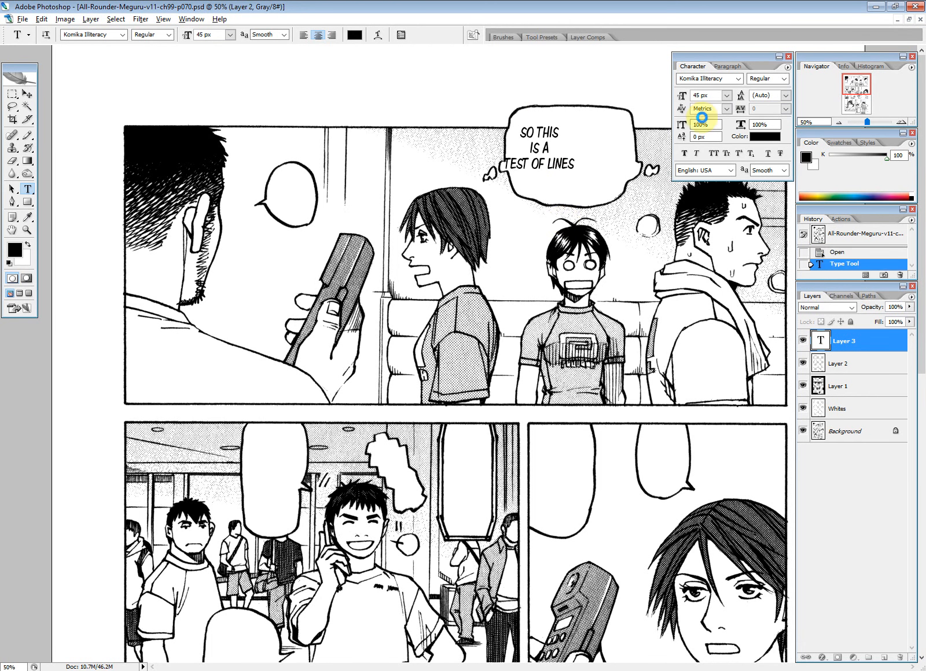
Set the test text's font size to 50 px
left_click_drag(707, 96, 659, 90)
type("50")
key("Return")
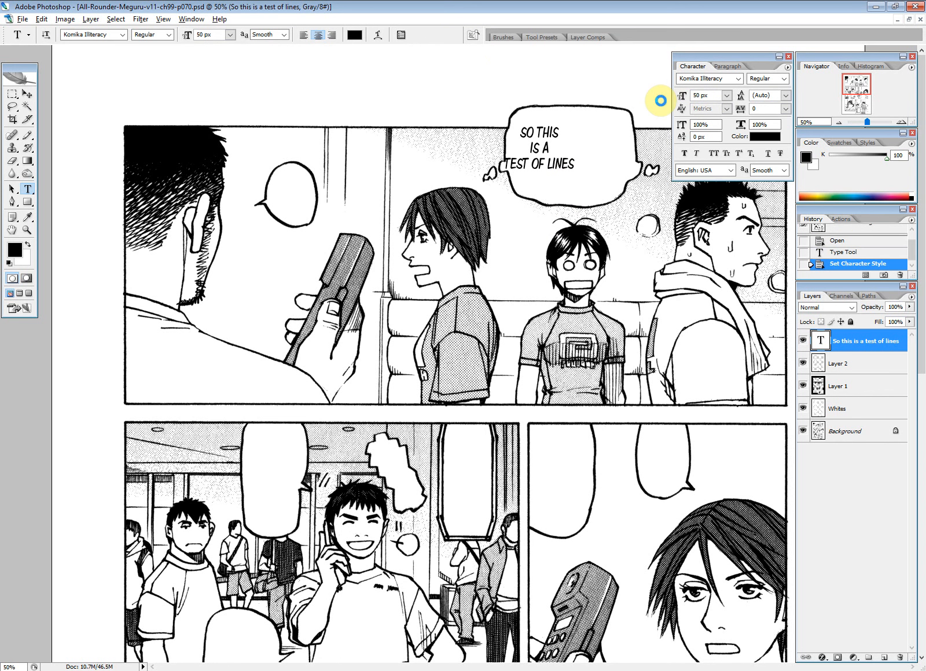
left_click(540, 168)
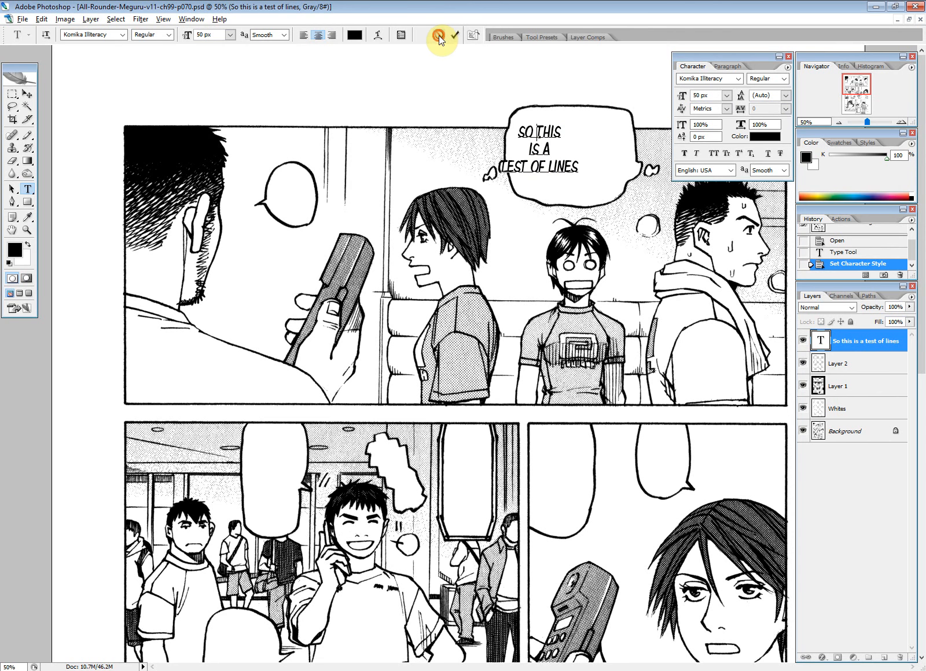
left_click(438, 36)
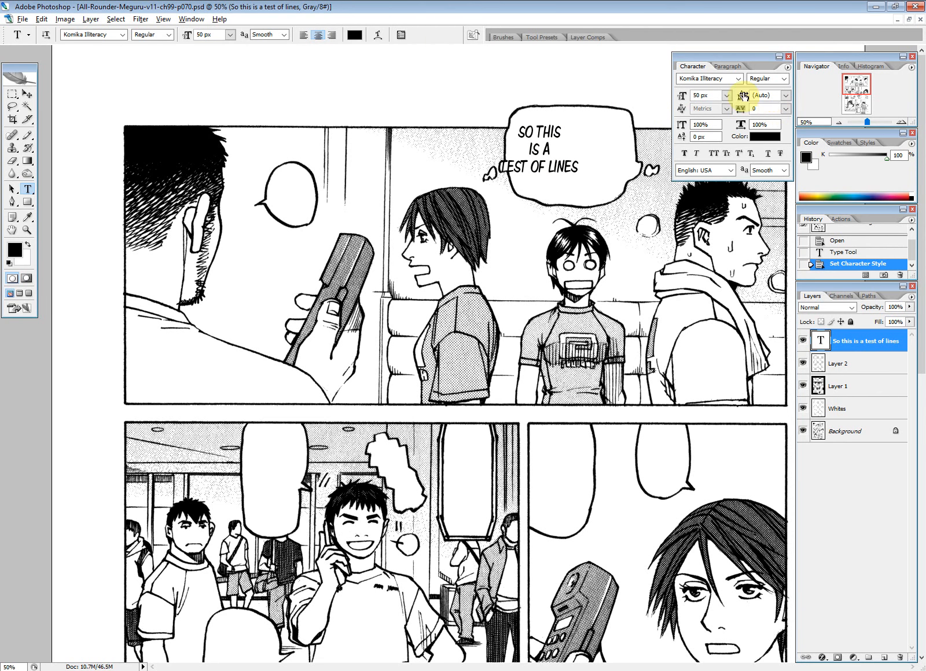
Set the test text's leading to 60 px and then to 50 px to compare the line spacing
left_click(761, 95)
type("60")
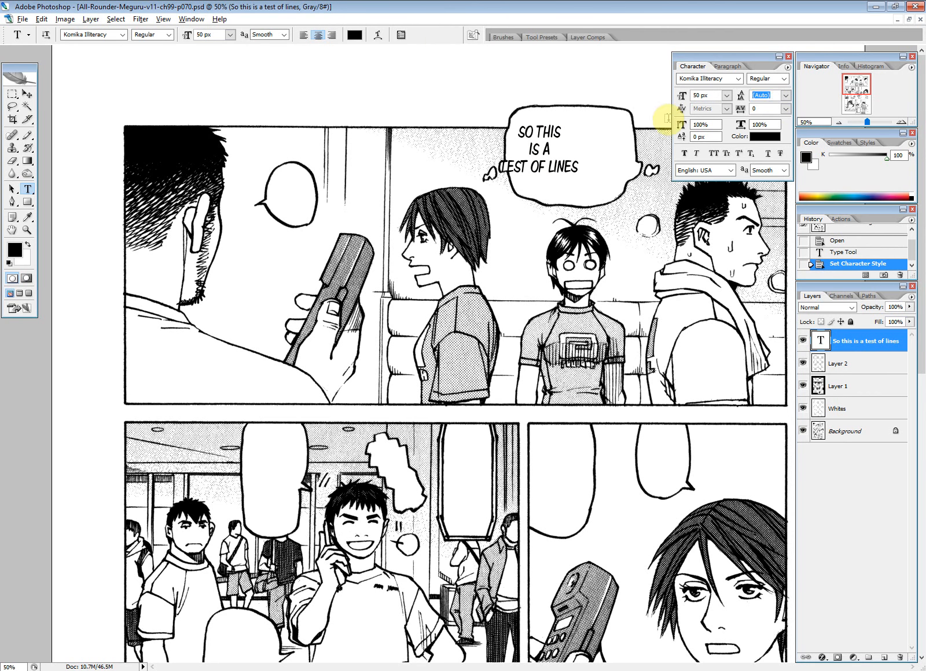
left_click(668, 120)
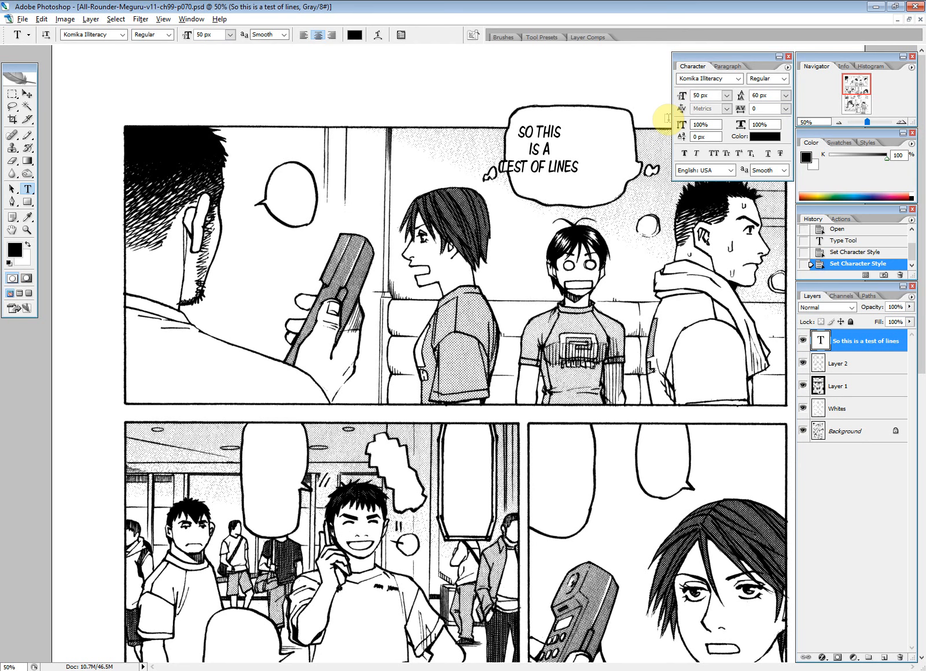
left_click_drag(759, 96, 733, 93)
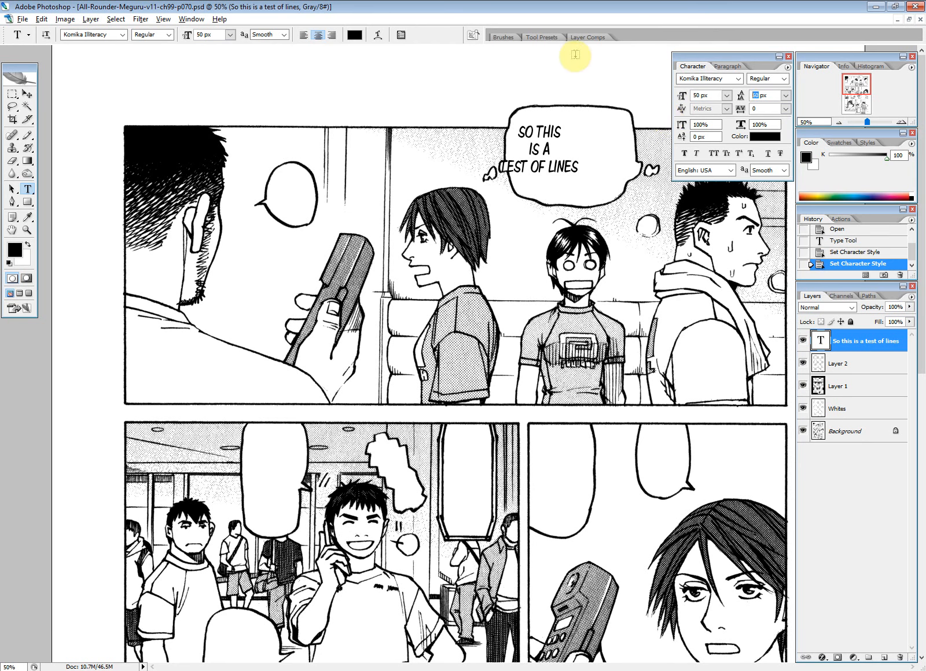
type("50")
key("Return")
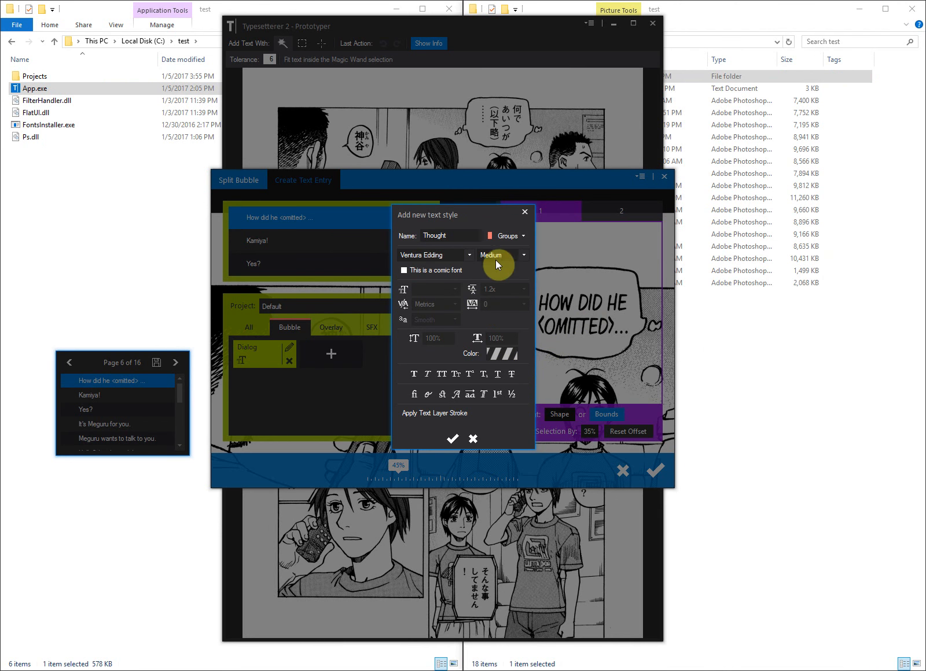
Back in the Prototyper, save the "Thought" style with 1x leading and place "How did he <omitted> ..." in the thought bubble
left_click(468, 287)
type("1x")
left_click(528, 288)
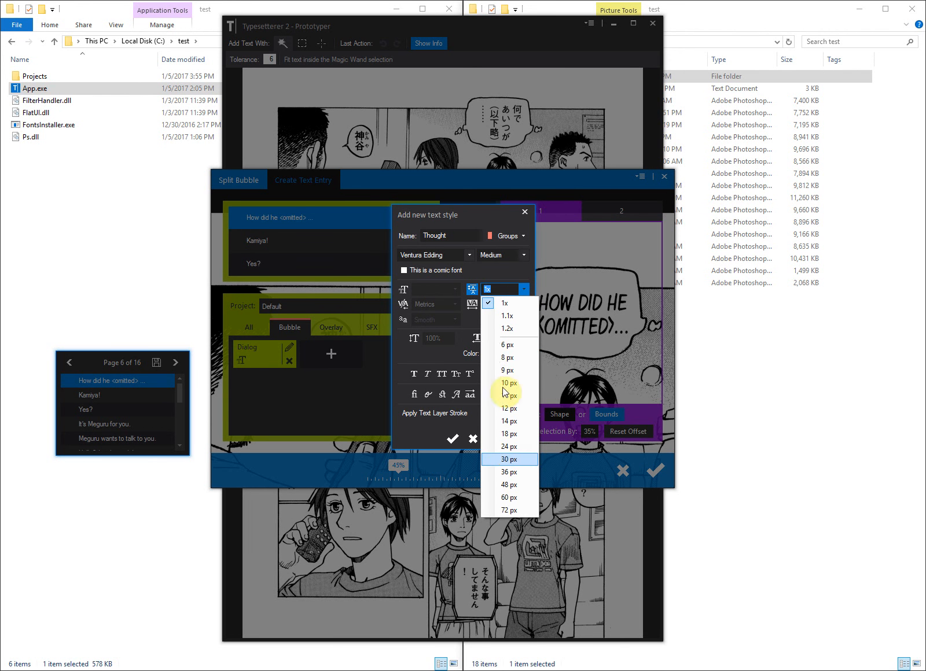
left_click(467, 212)
left_click(449, 442)
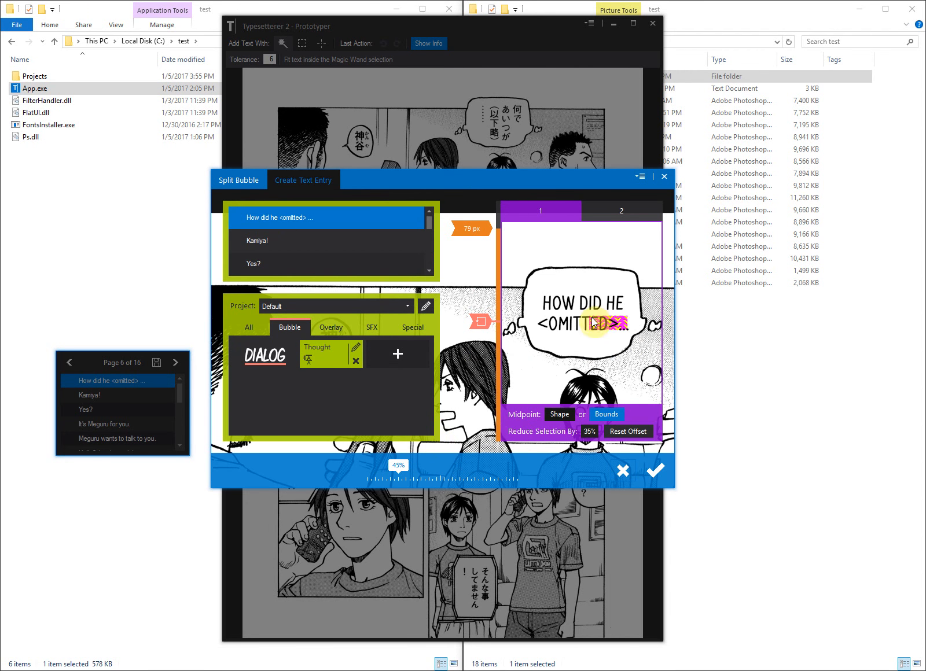
left_click(660, 471)
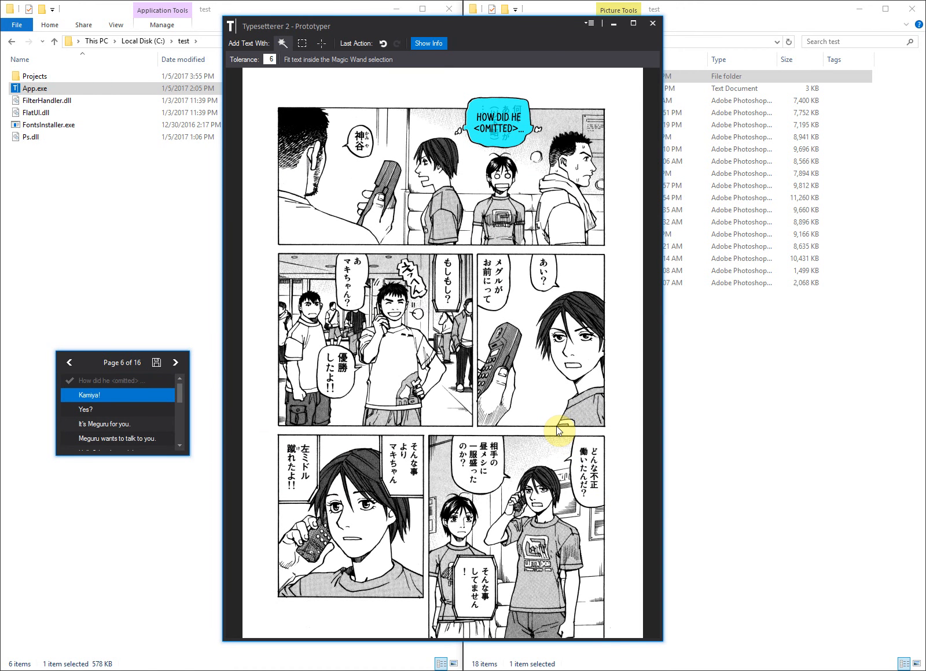
Skip ahead four pages to page 10 of the chapter, which starts with the knee line
key("Right")
key("Right")
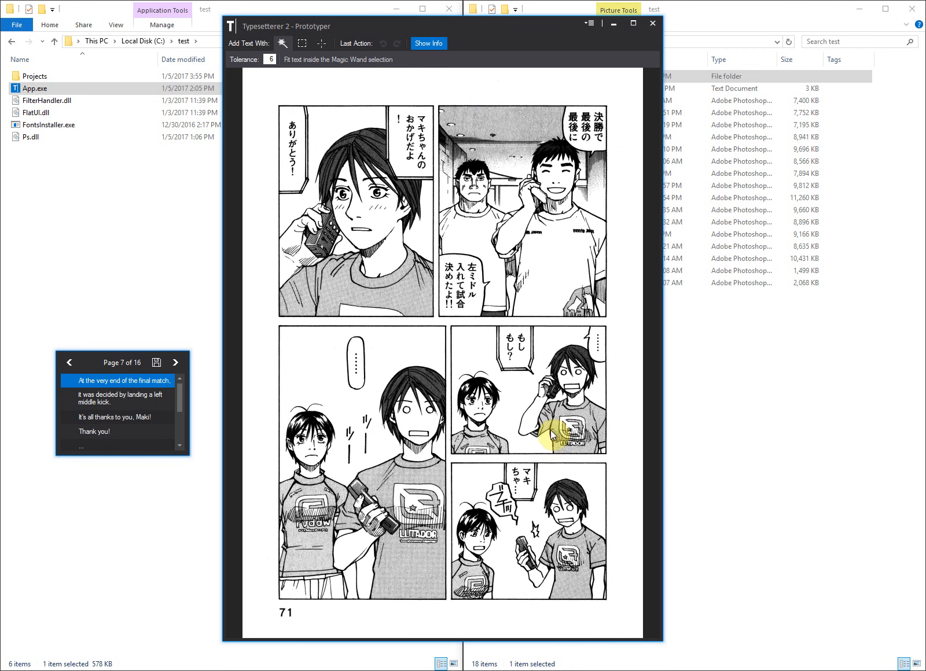
key("Right")
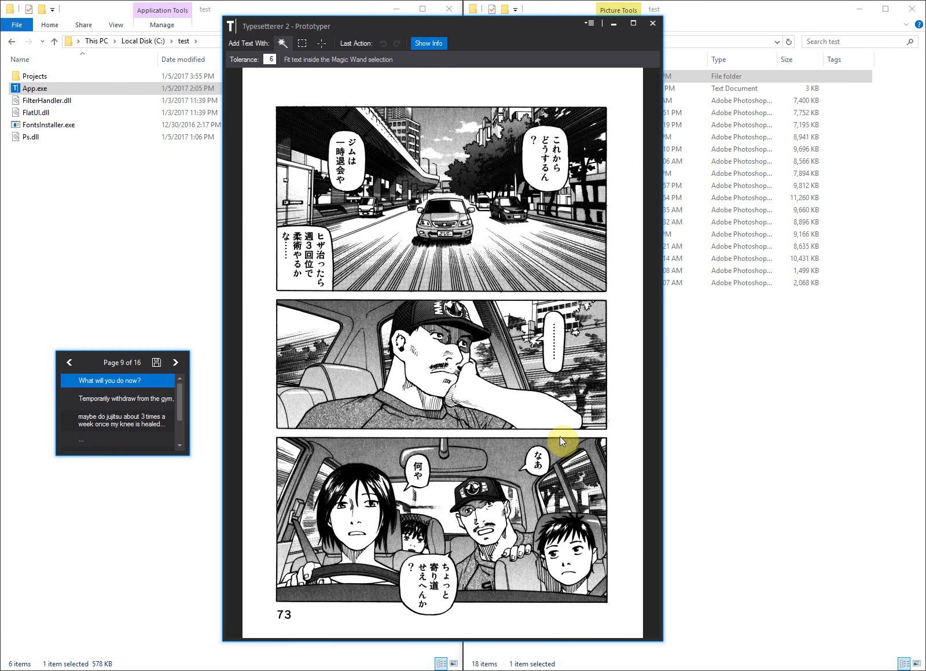
key("Right")
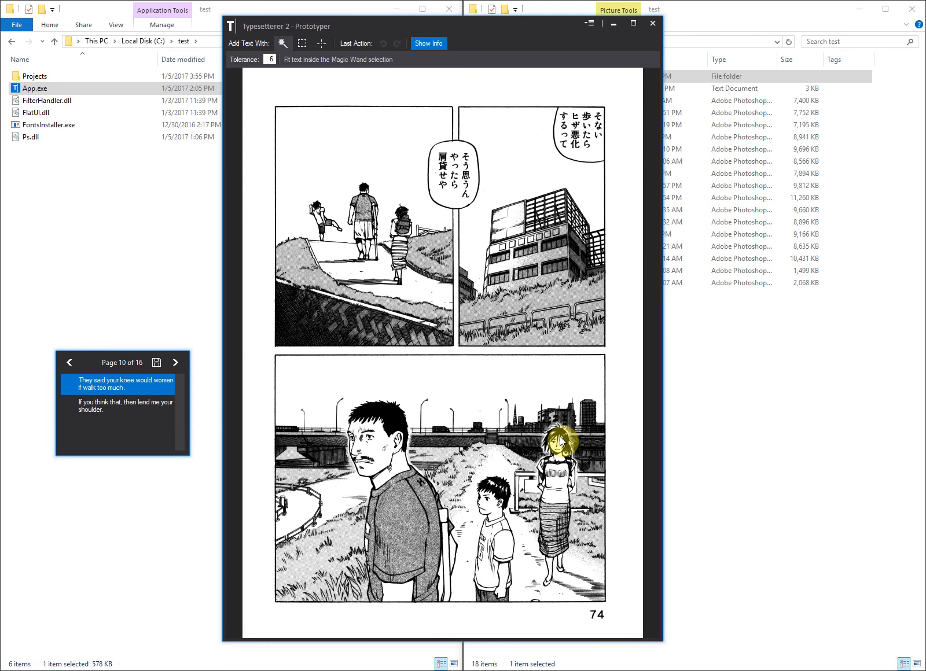
Go back to page 4 of the chapter, which starts with the line "beh"
key("Right")
key("Left")
key("Left")
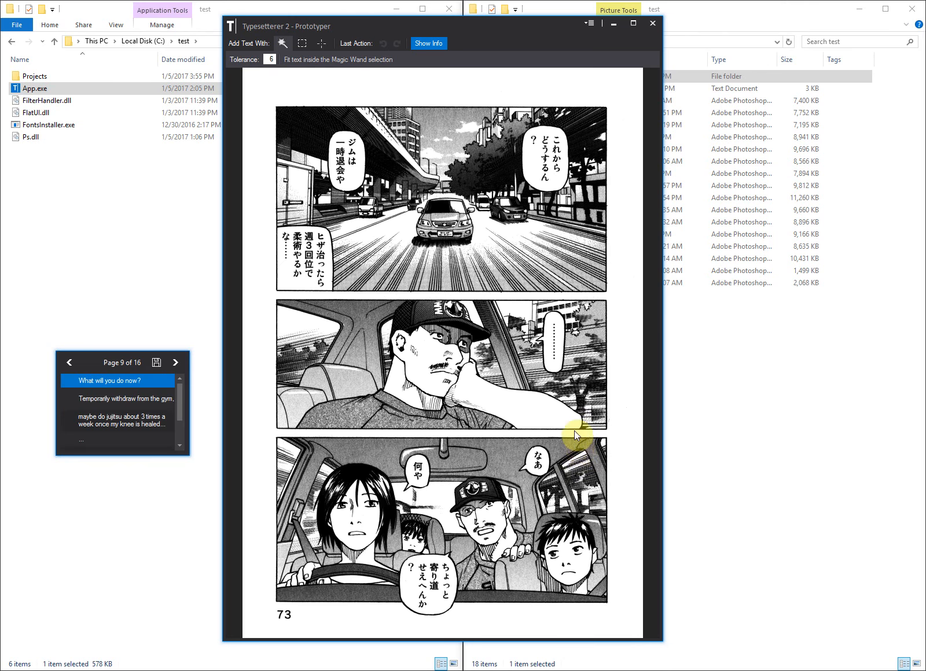
key("Left")
key("Left")
key("Left")
key("Left")
key("Left")
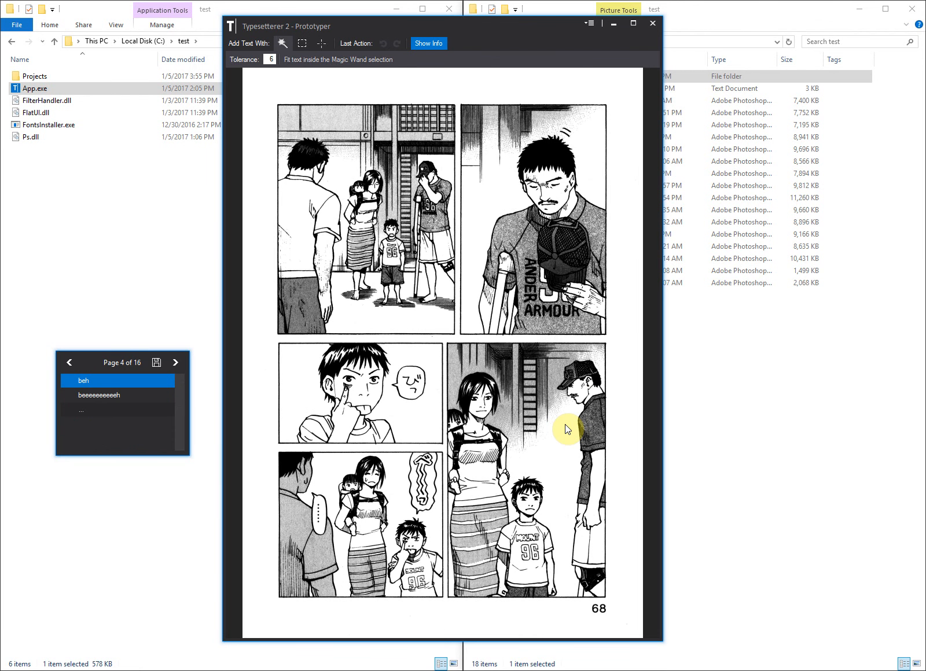
Switch between the Prototyper and page 4's PSD in Photoshop, ending in Photoshop with the script window moved clear of the page
key("Return")
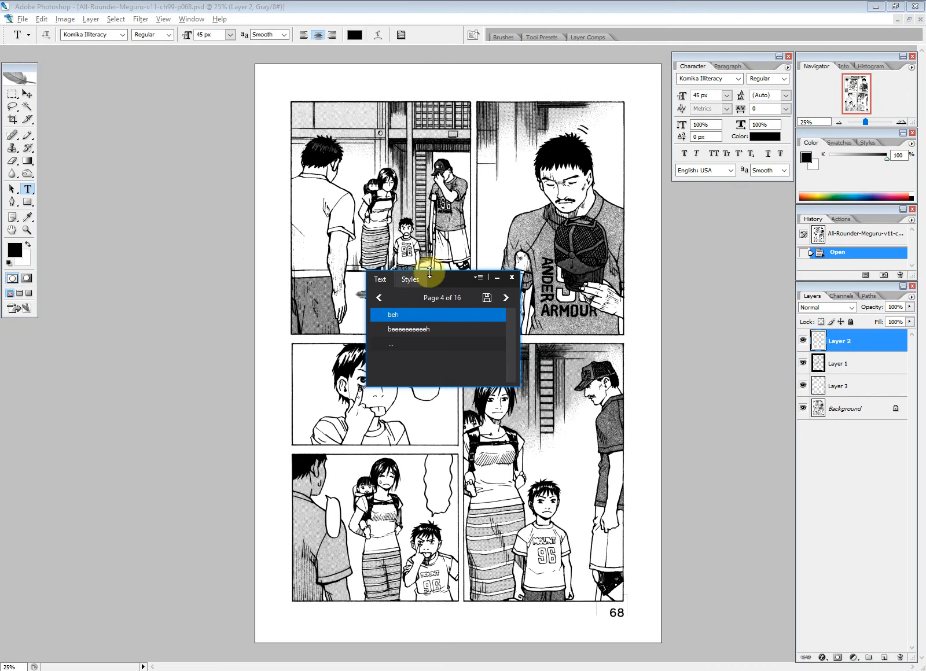
left_click_drag(443, 275, 111, 442)
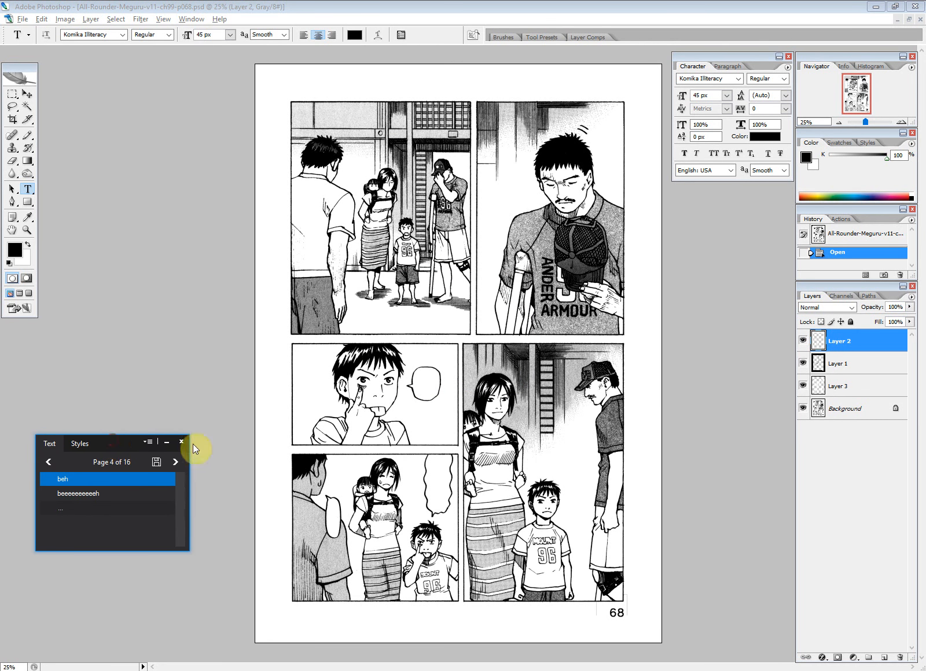
left_click(338, 417)
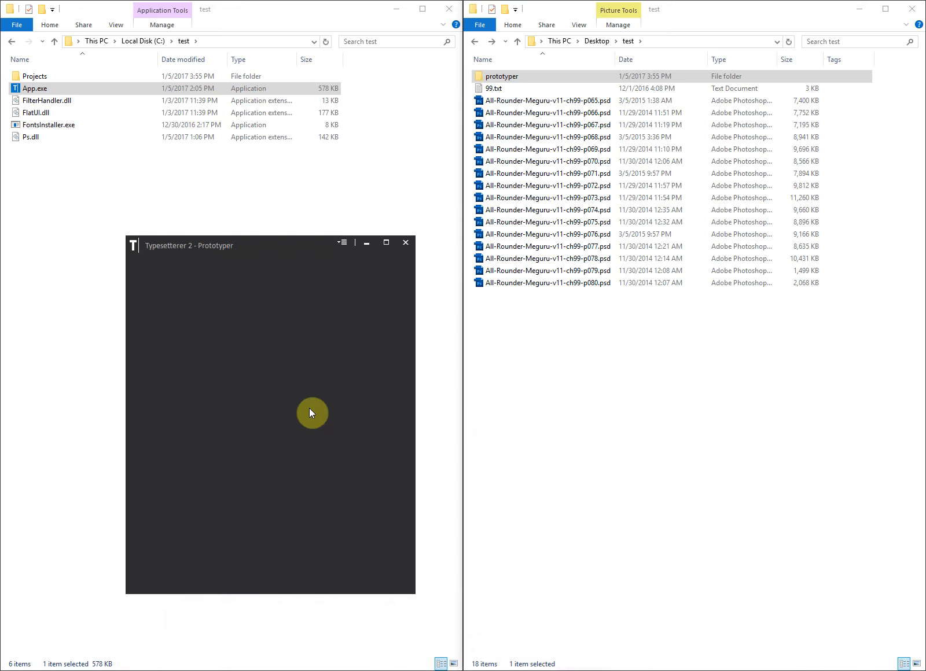
left_click(292, 393)
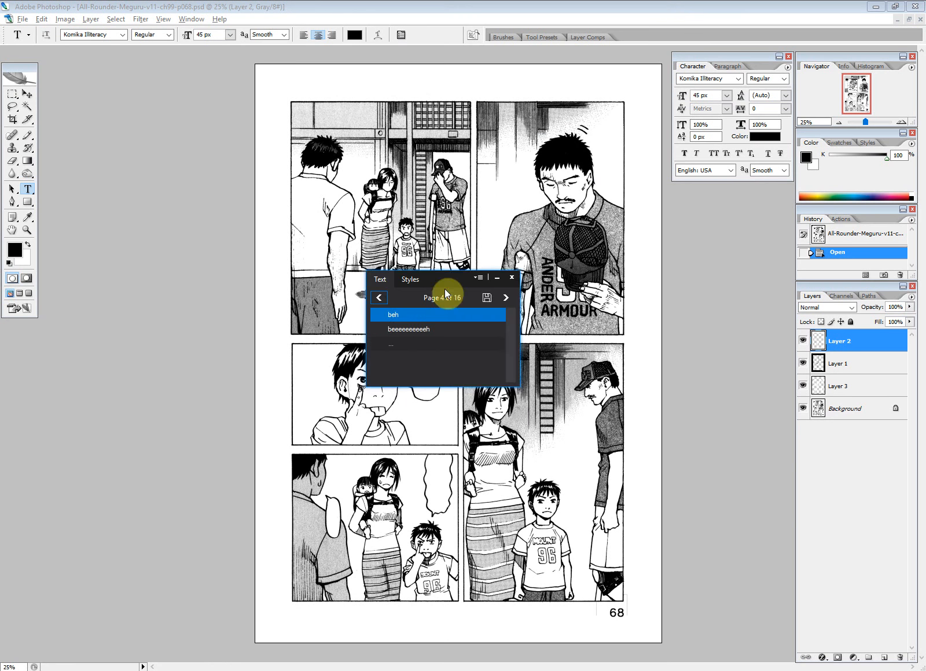
left_click_drag(444, 289, 129, 453)
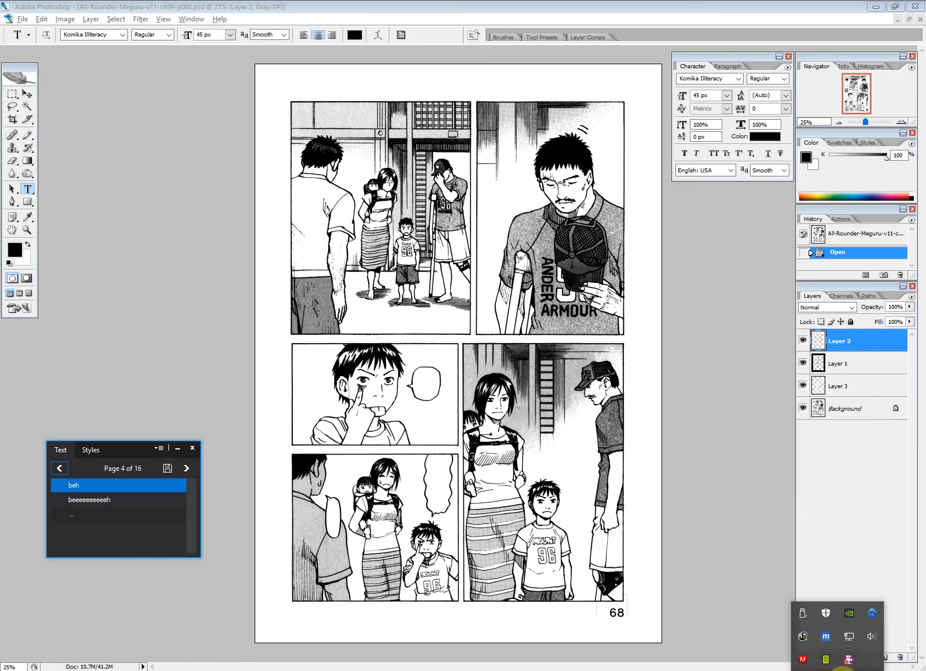
left_click(850, 665)
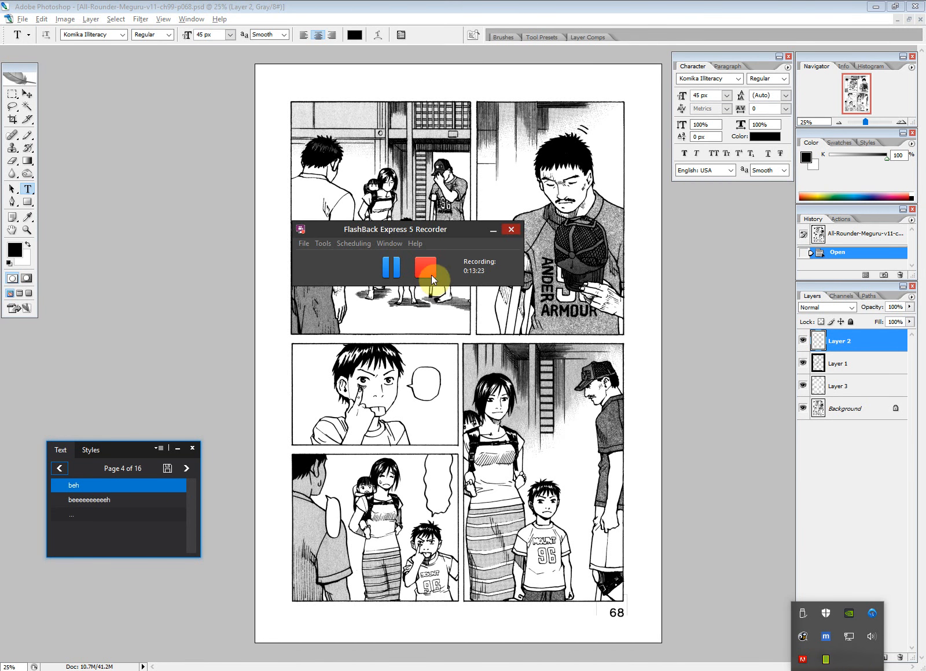